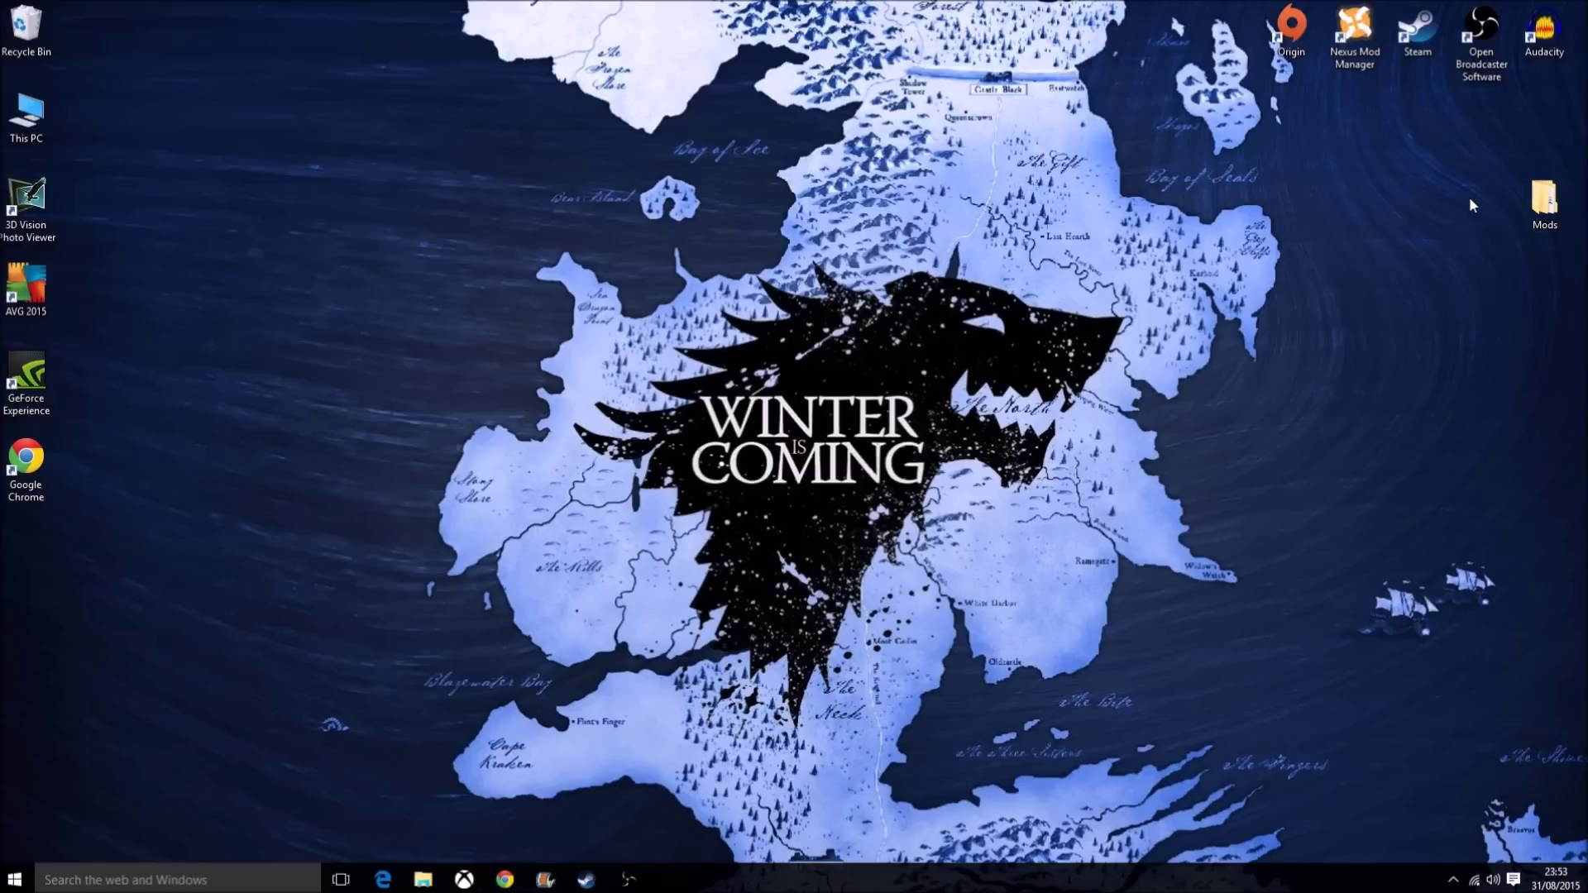
Open the desktop Mods folder to show its Bodyguard Menu and PoliceMod zip files.
{"action": "double_click", "coordinate": [1537, 197]}
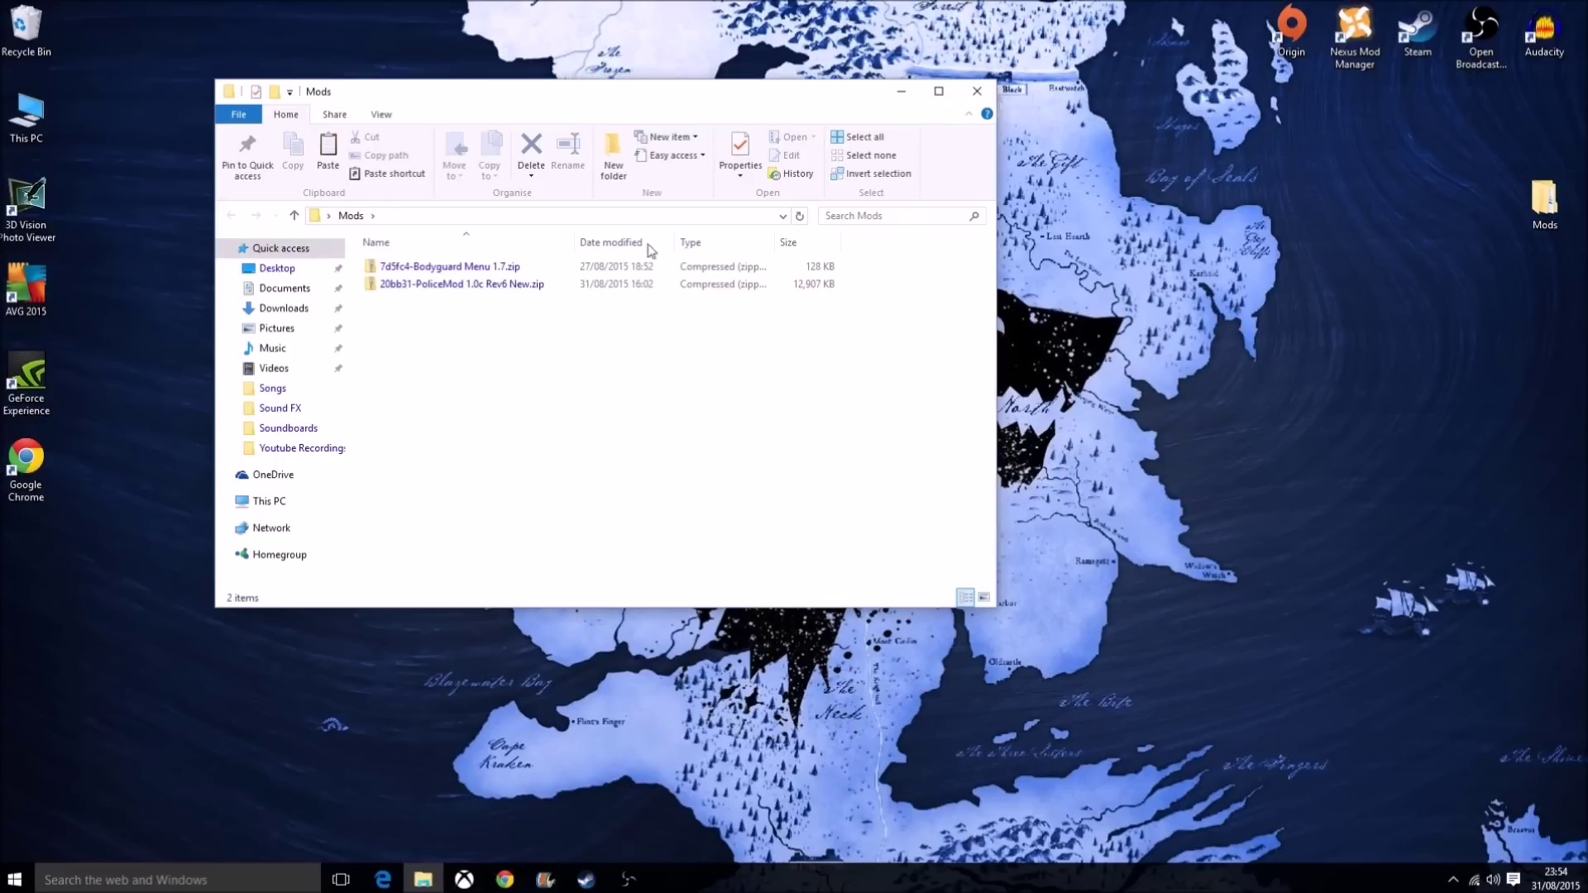
Close the Mods window, reopen it from the desktop icon, and close it again.
{"action": "left_click", "coordinate": [973, 93]}
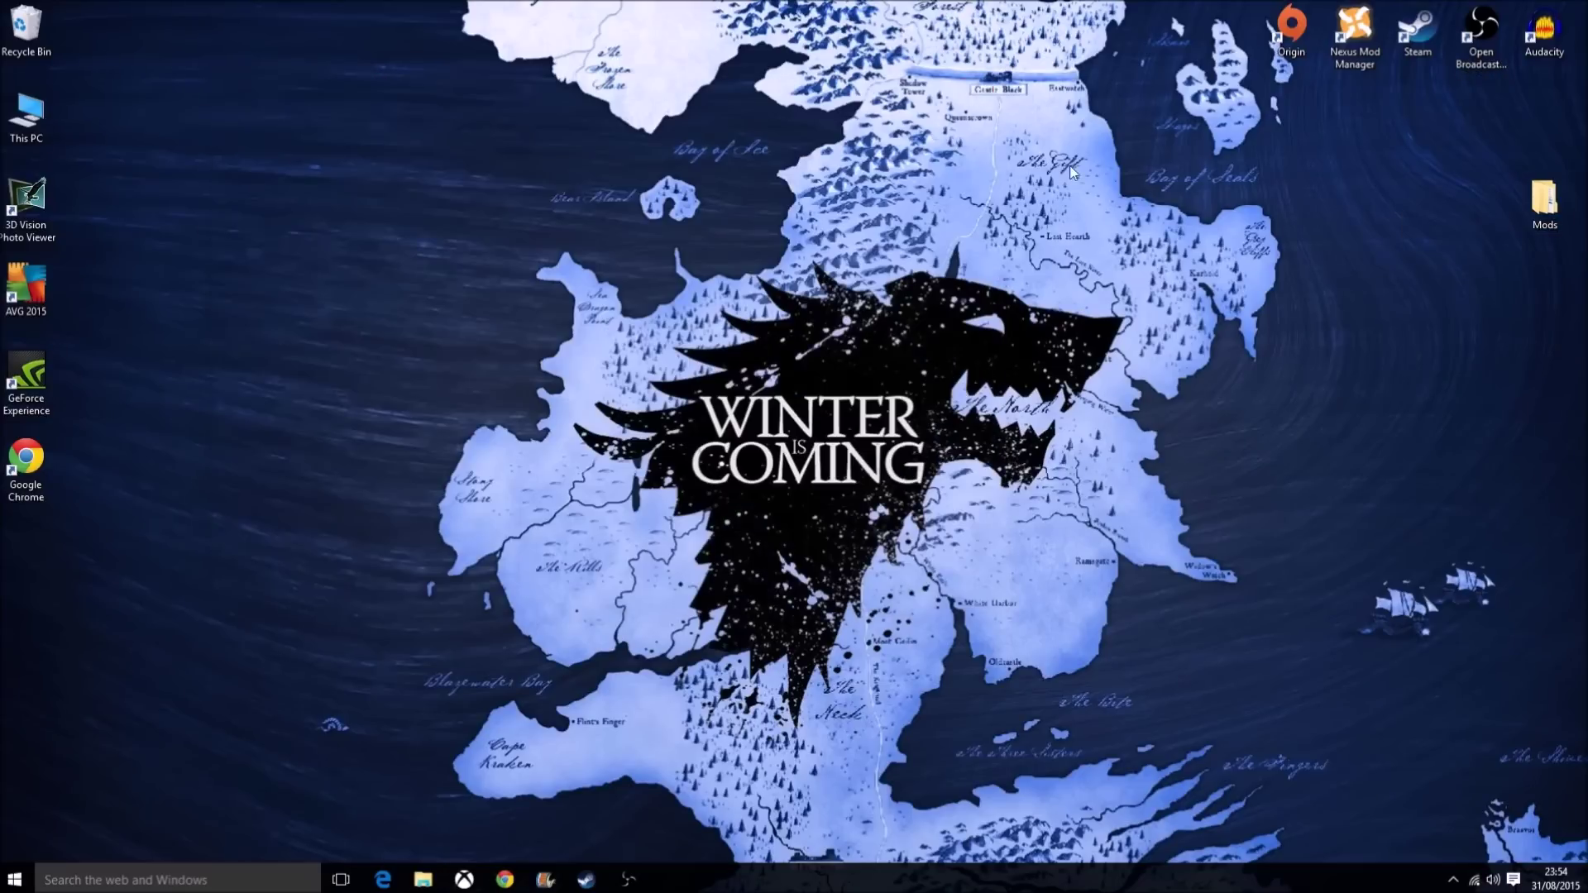
{"action": "left_click_drag", "start_coordinate": [389, 236], "coordinate": [544, 187]}
{"action": "double_click", "coordinate": [1541, 207]}
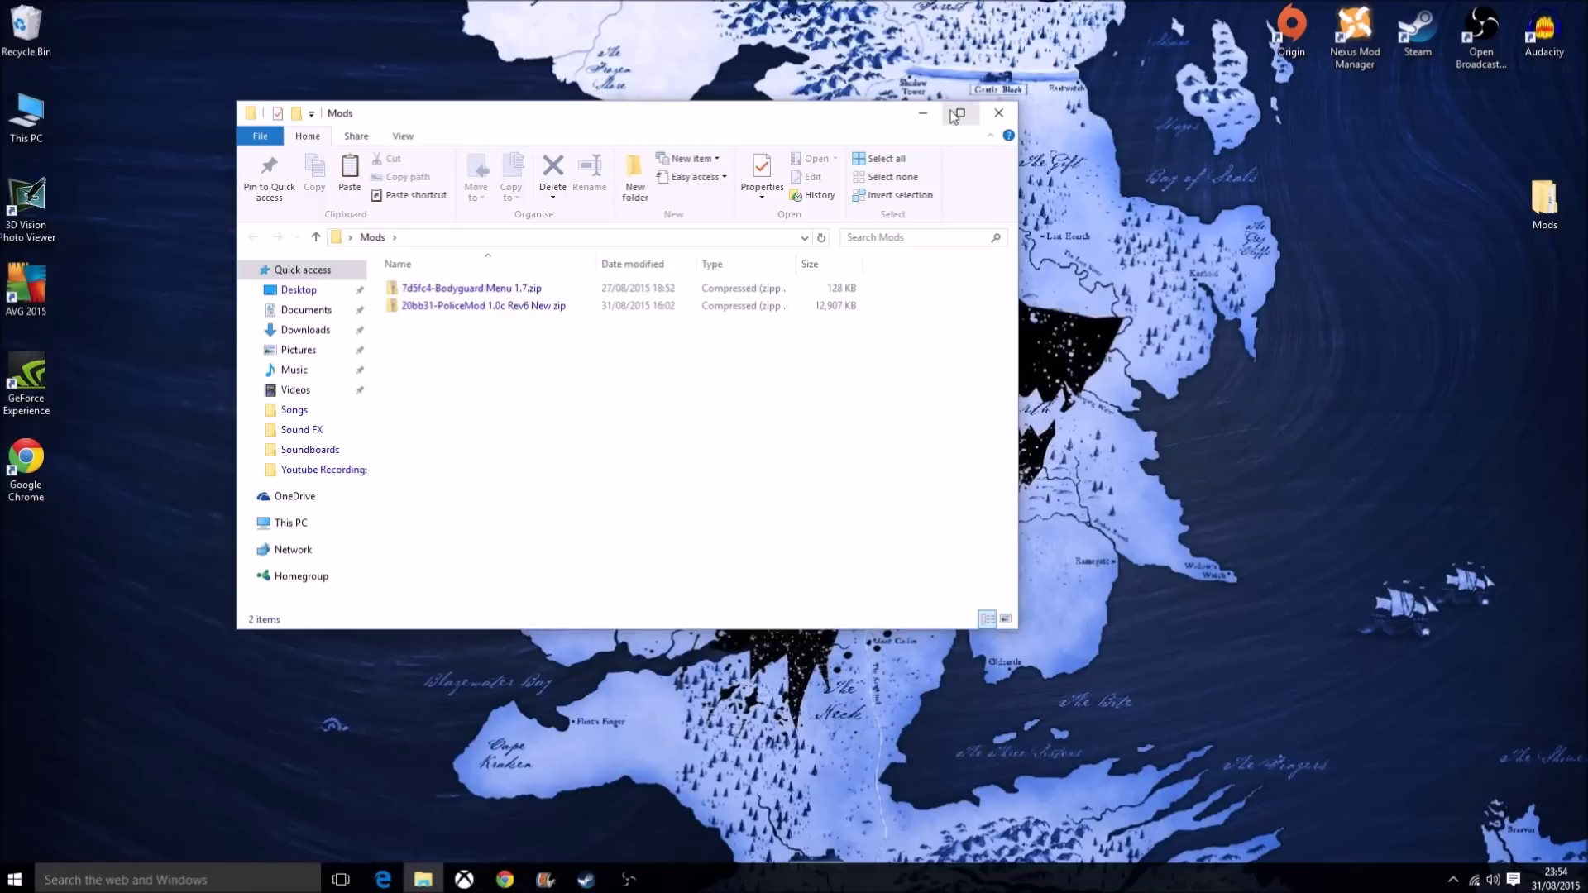
{"action": "left_click", "coordinate": [1006, 115]}
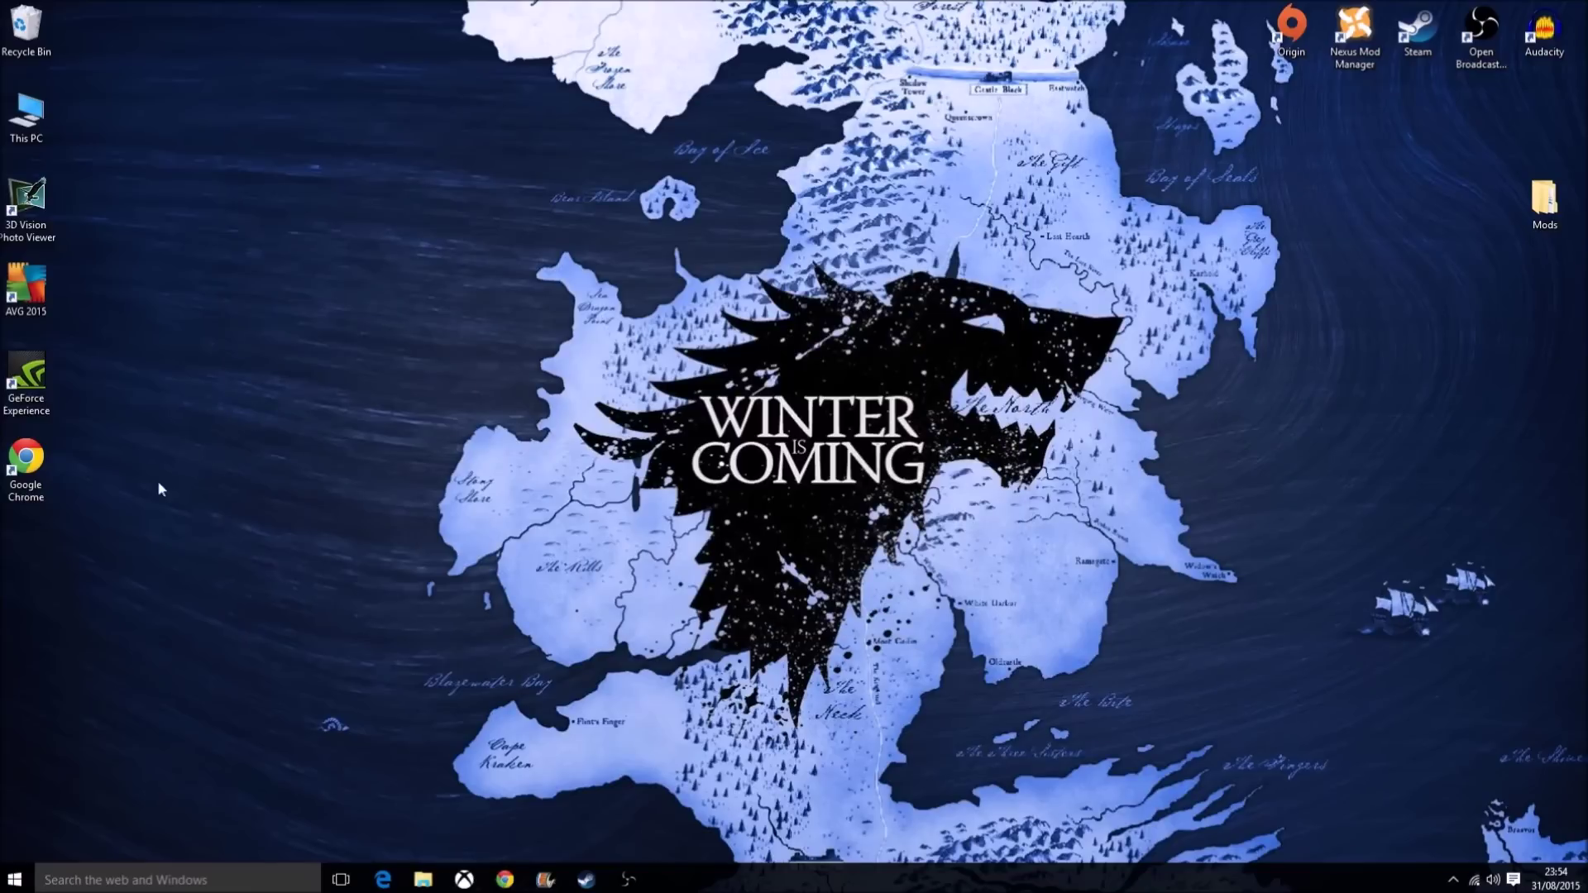
Launch Chrome maximized and browse the GTA5-Mods.com home page from its bookmark.
{"action": "left_click", "coordinate": [27, 466]}
{"action": "double_click", "coordinate": [28, 466]}
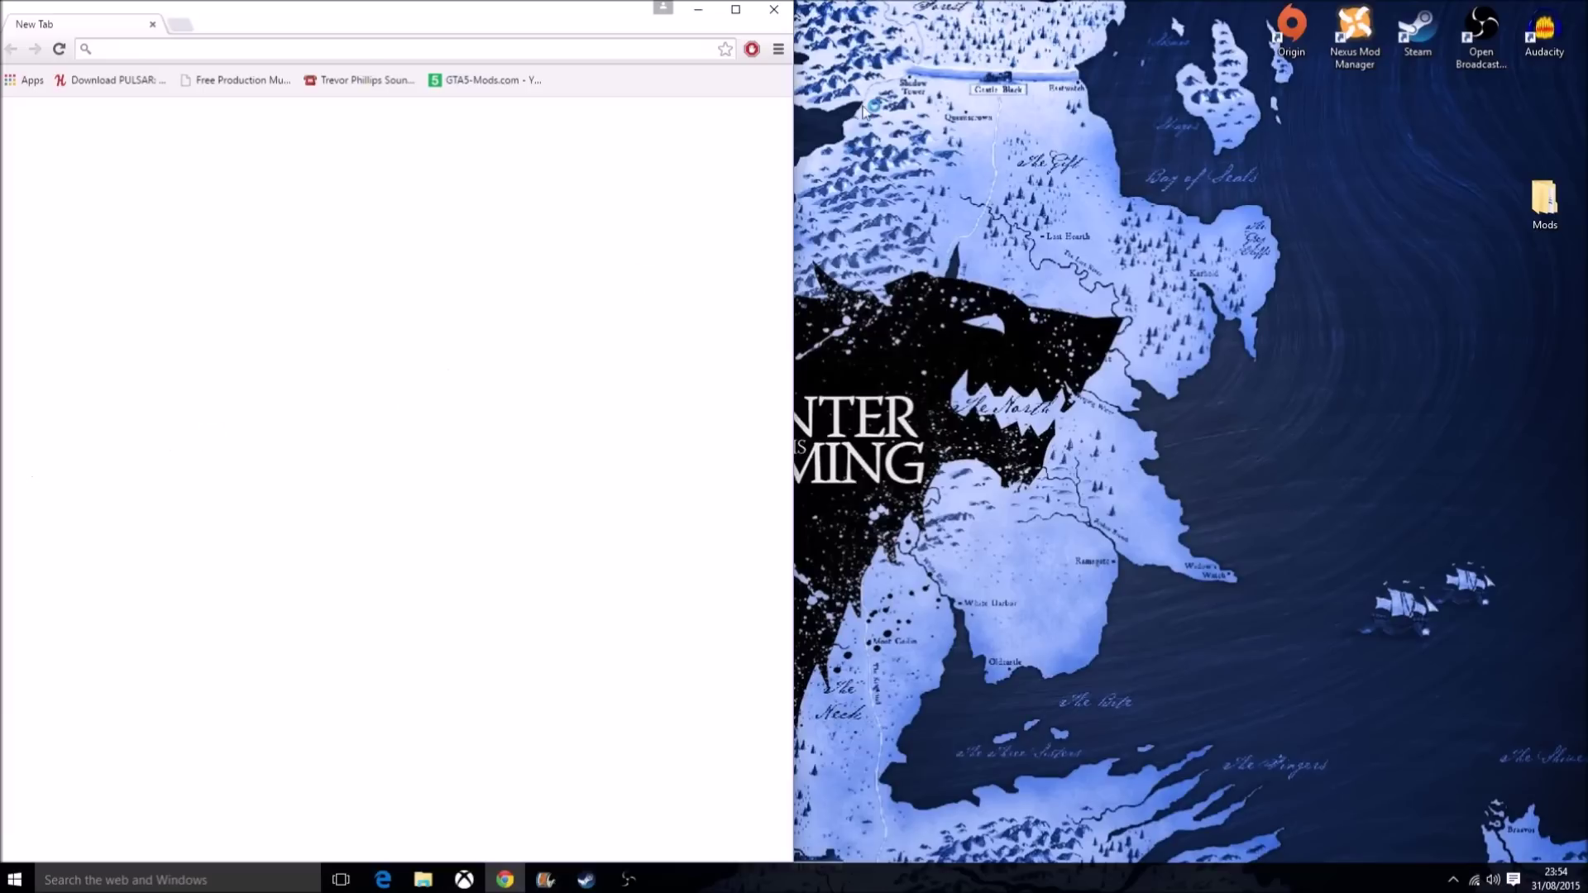
{"action": "left_click", "coordinate": [736, 10]}
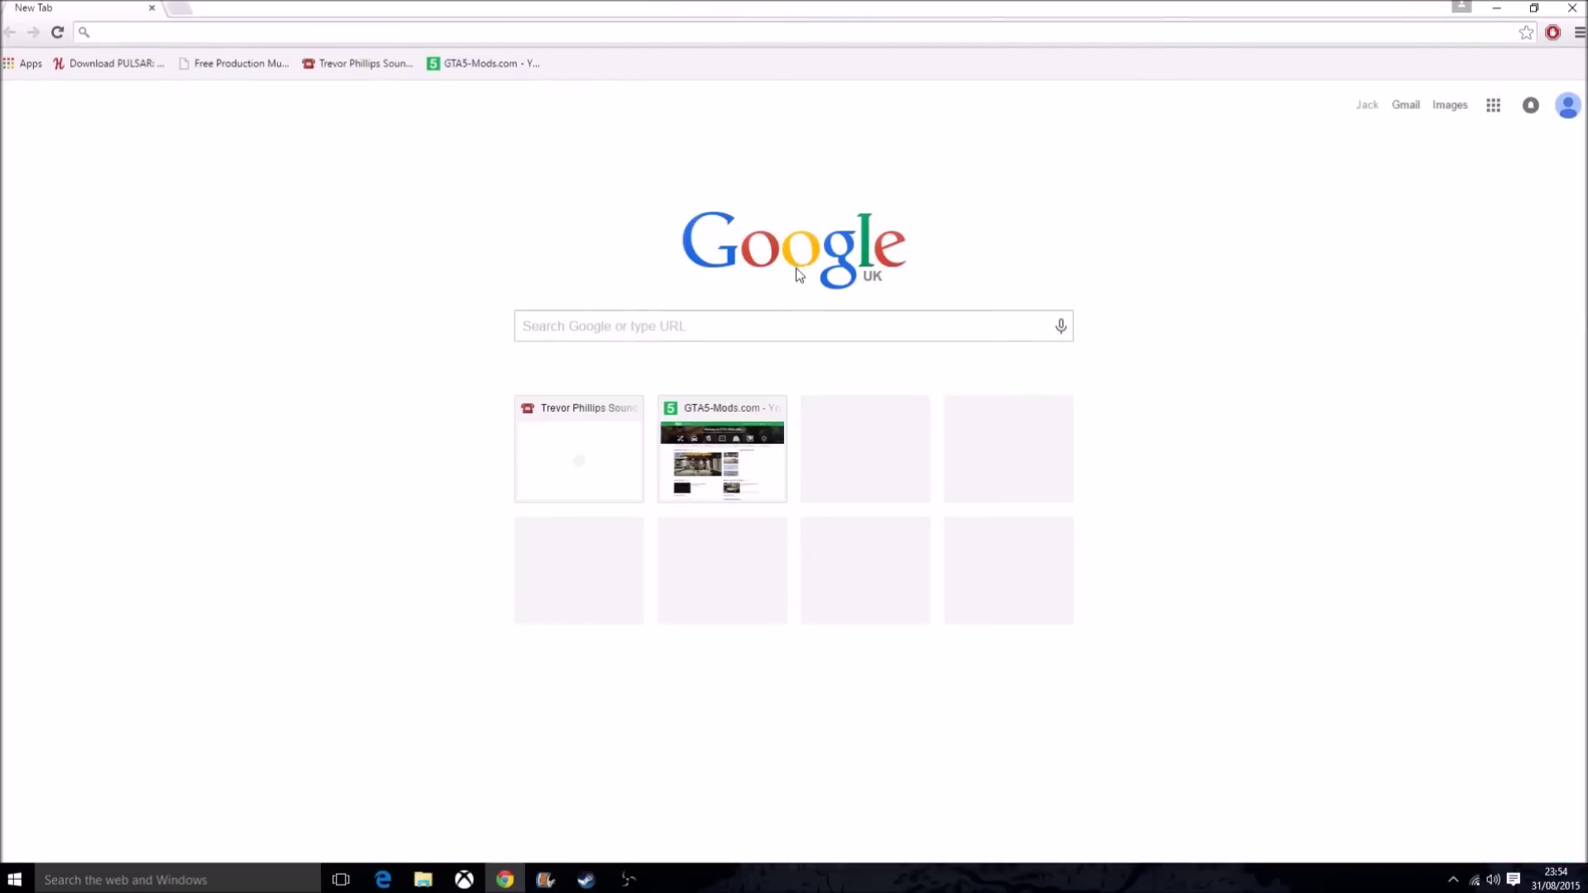
{"action": "left_click", "coordinate": [479, 63]}
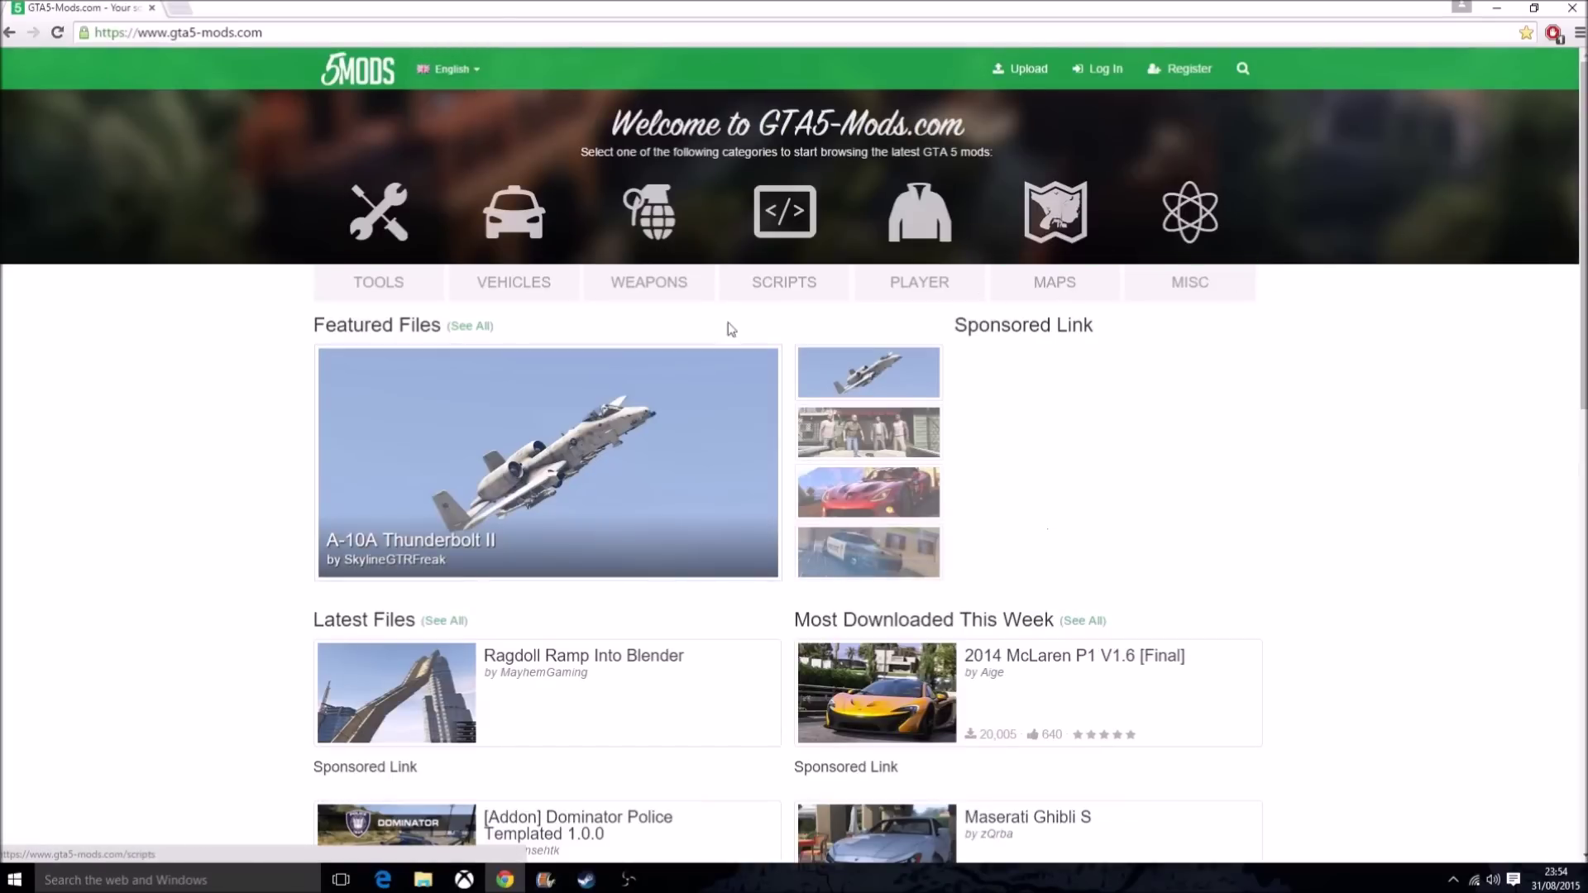
{"action": "scroll", "coordinate": [873, 311], "scroll_direction": "down", "scroll_amount": 3}
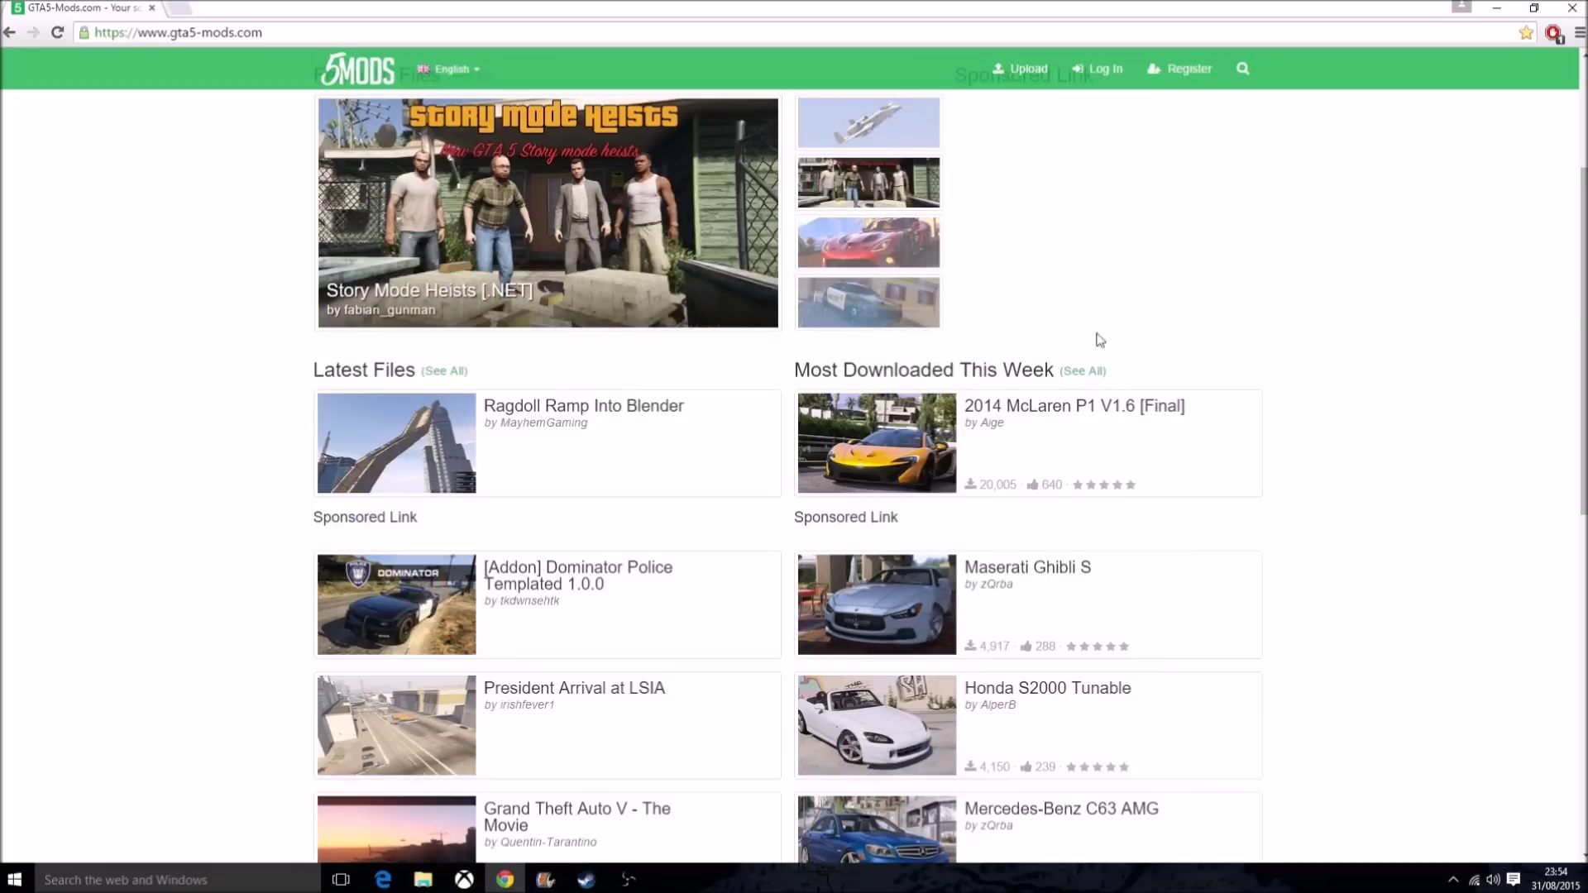
{"action": "scroll", "coordinate": [718, 463], "scroll_direction": "down", "scroll_amount": 4}
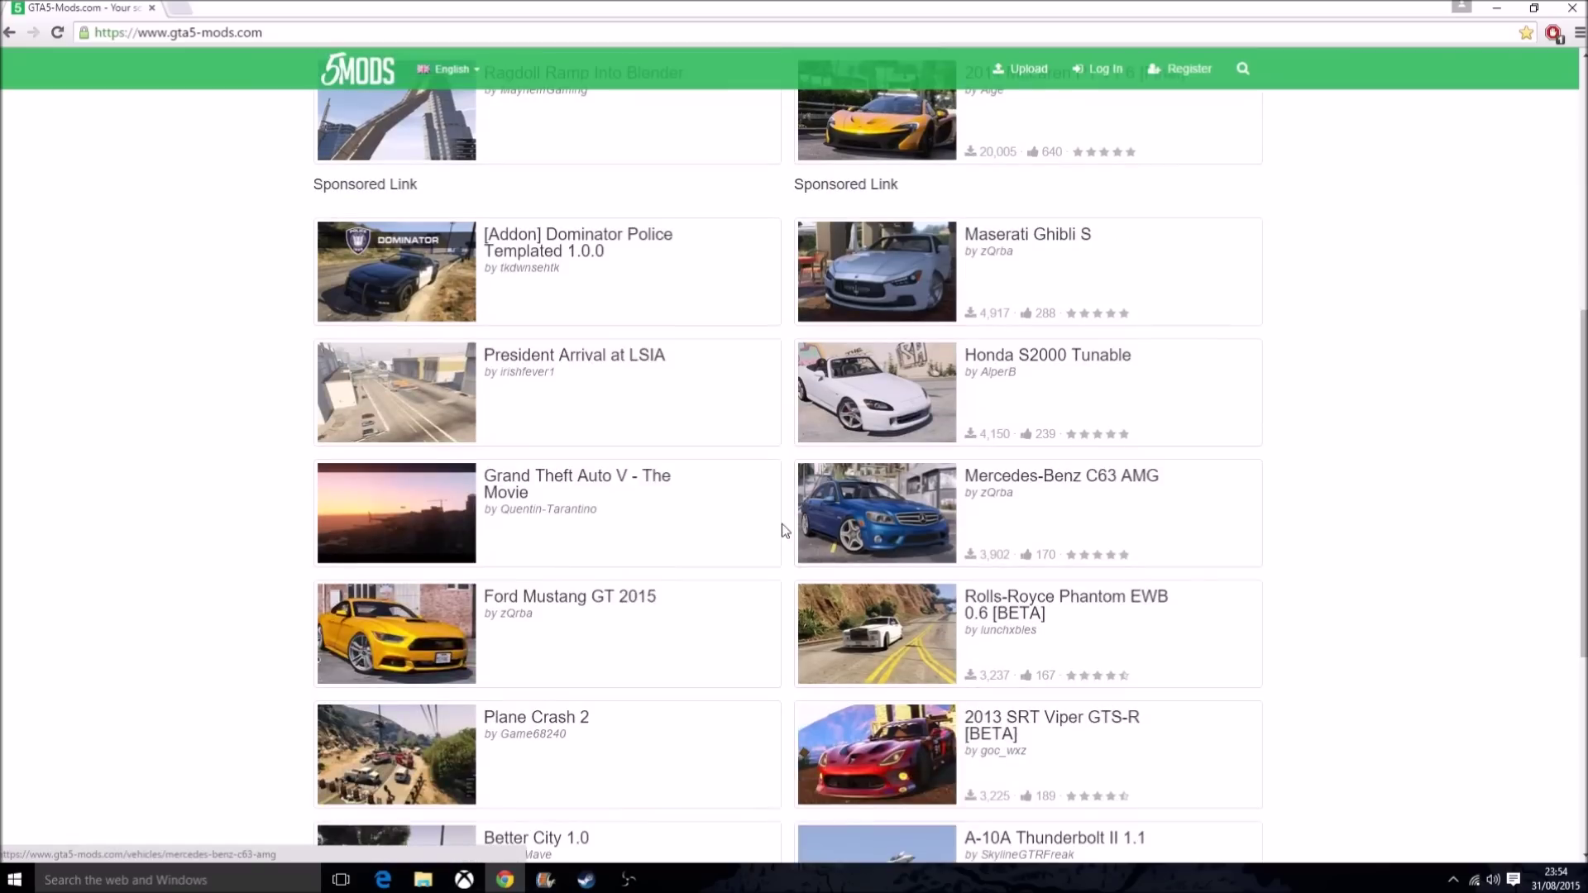
{"action": "scroll", "coordinate": [793, 529], "scroll_direction": "down", "scroll_amount": 2}
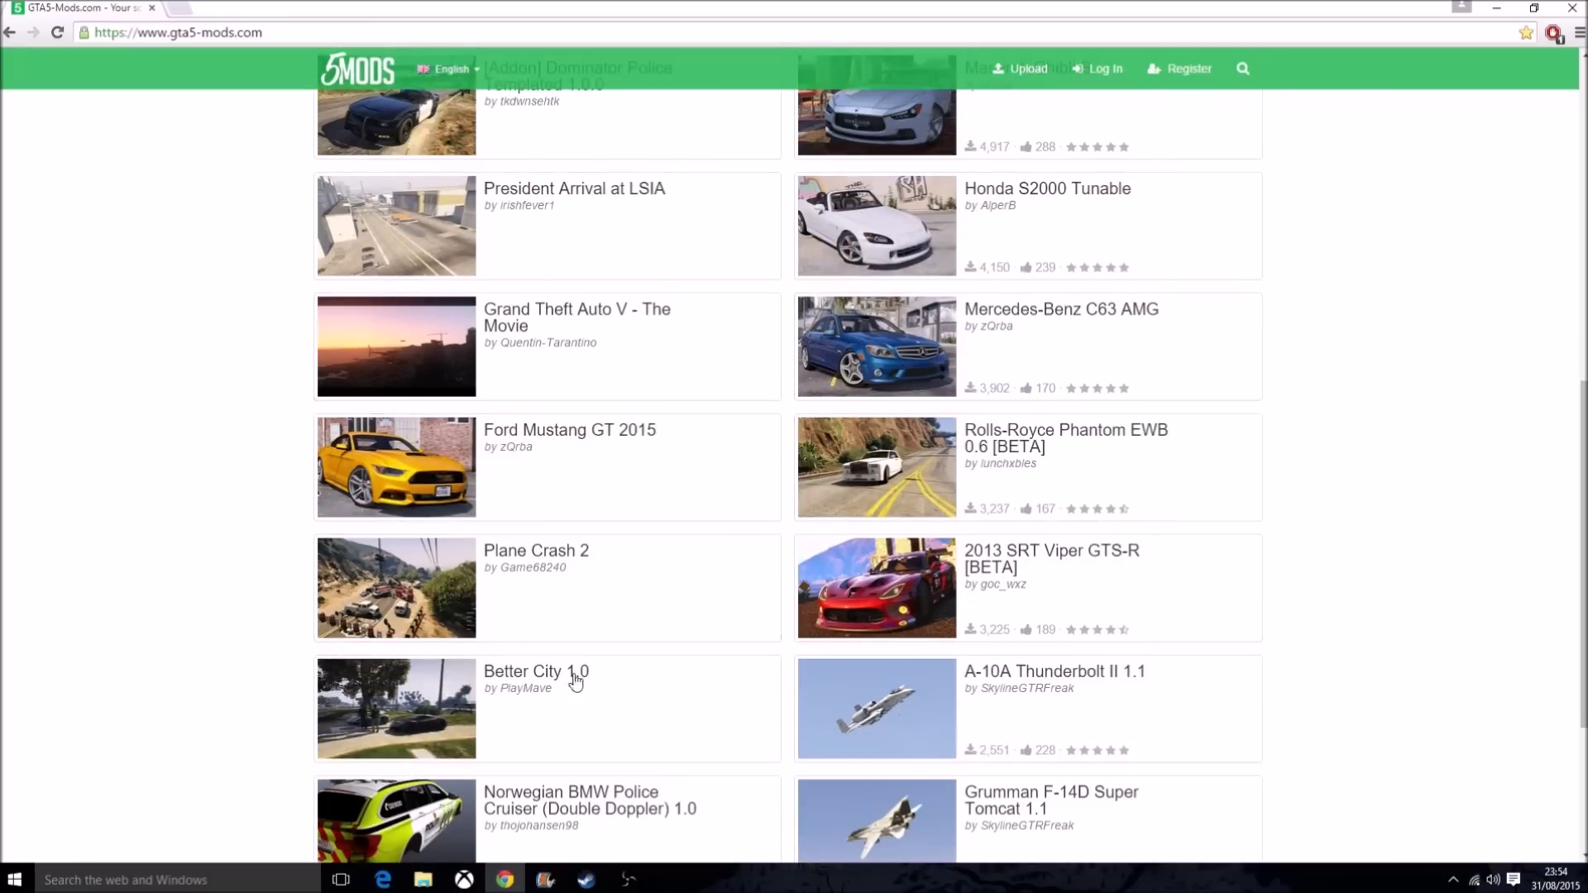
{"action": "scroll", "coordinate": [1092, 520], "scroll_direction": "up", "scroll_amount": 6}
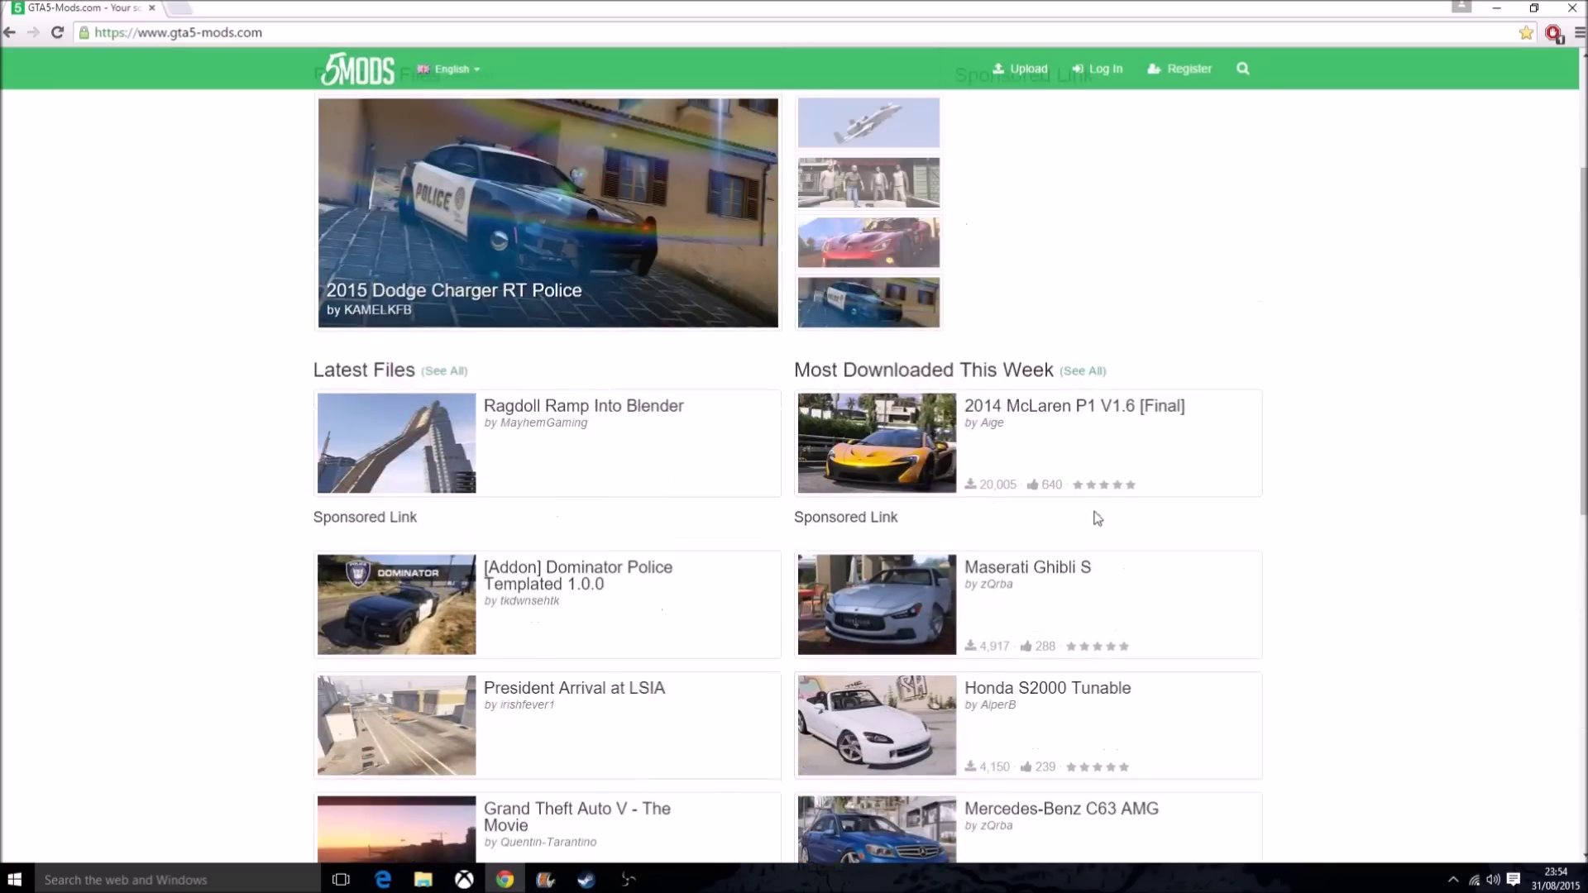
{"action": "scroll", "coordinate": [999, 416], "scroll_direction": "up", "scroll_amount": 3}
Open the Scripts category sorted by Most Downloaded and bring up the site search.
{"action": "left_click", "coordinate": [790, 278]}
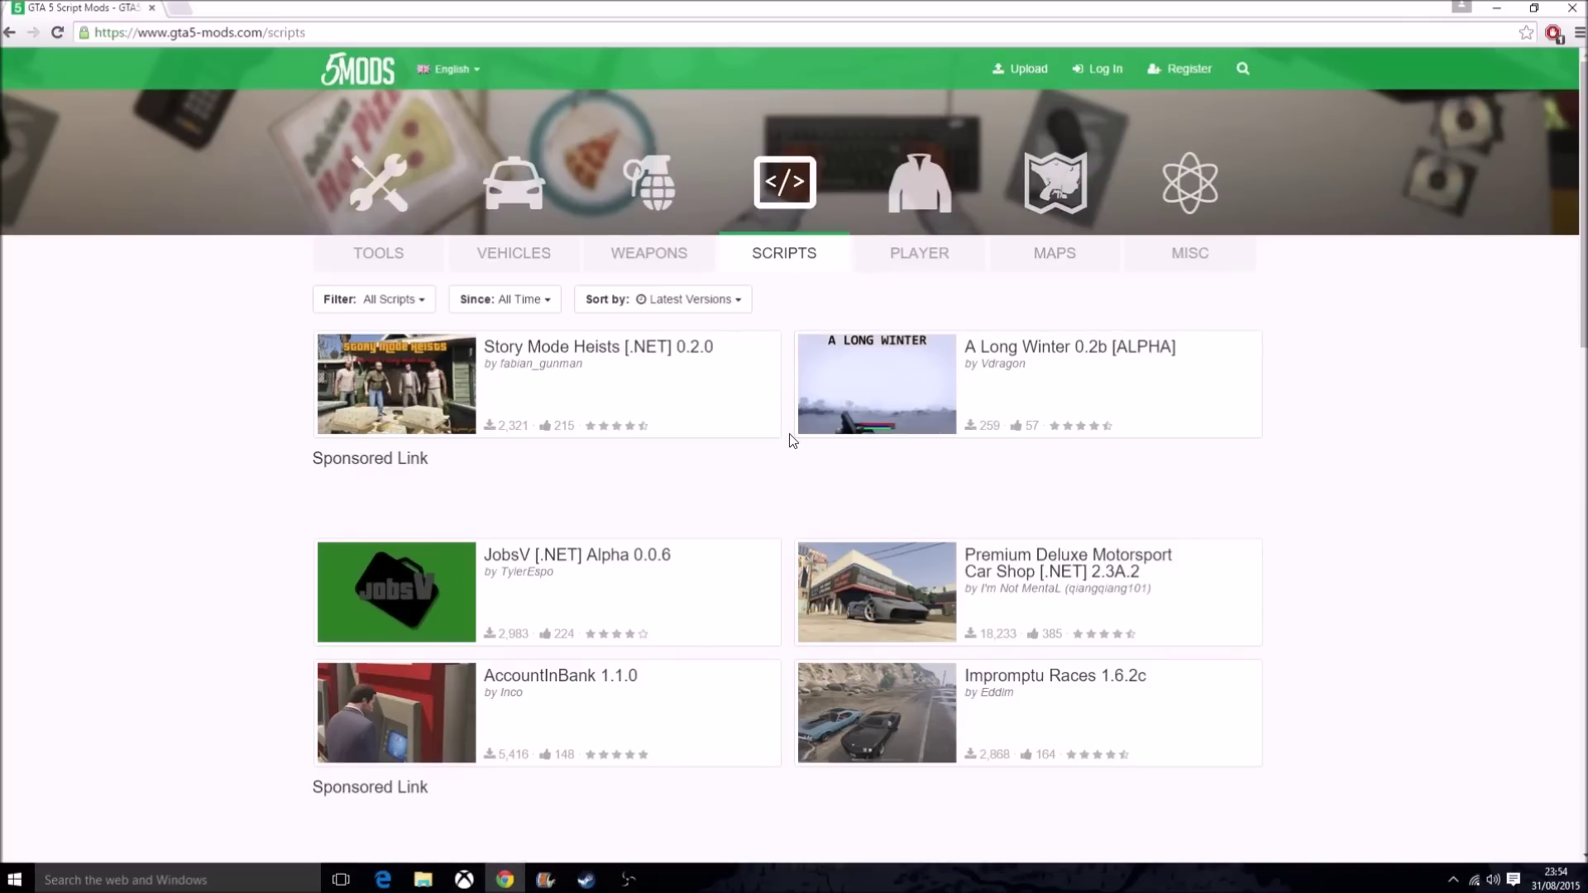
{"action": "scroll", "coordinate": [797, 454], "scroll_direction": "down", "scroll_amount": 3}
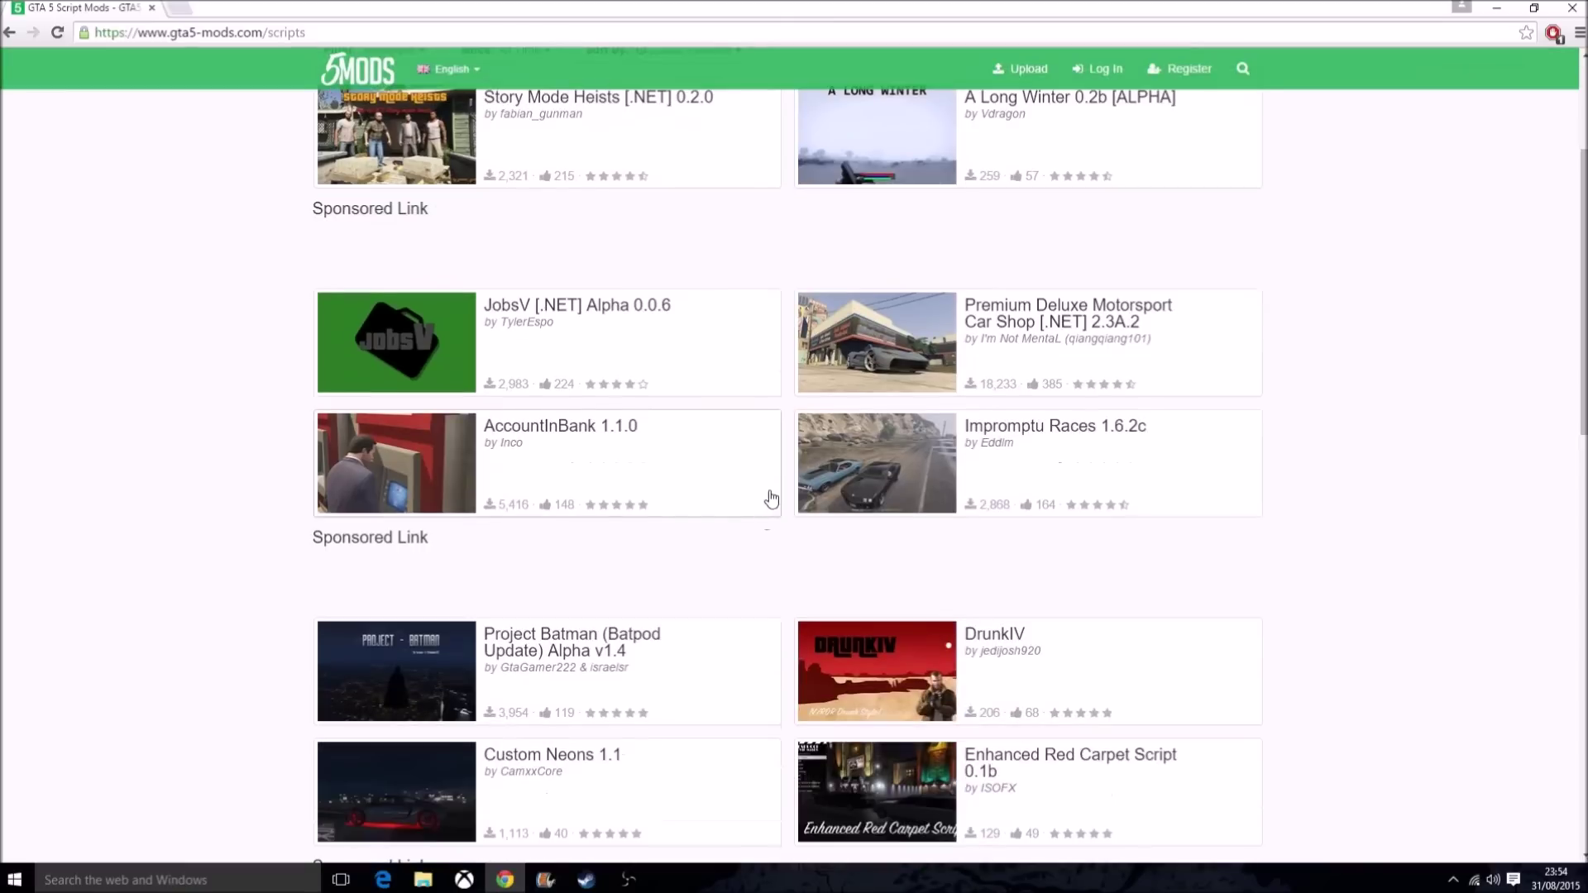
{"action": "scroll", "coordinate": [801, 541], "scroll_direction": "down", "scroll_amount": 3}
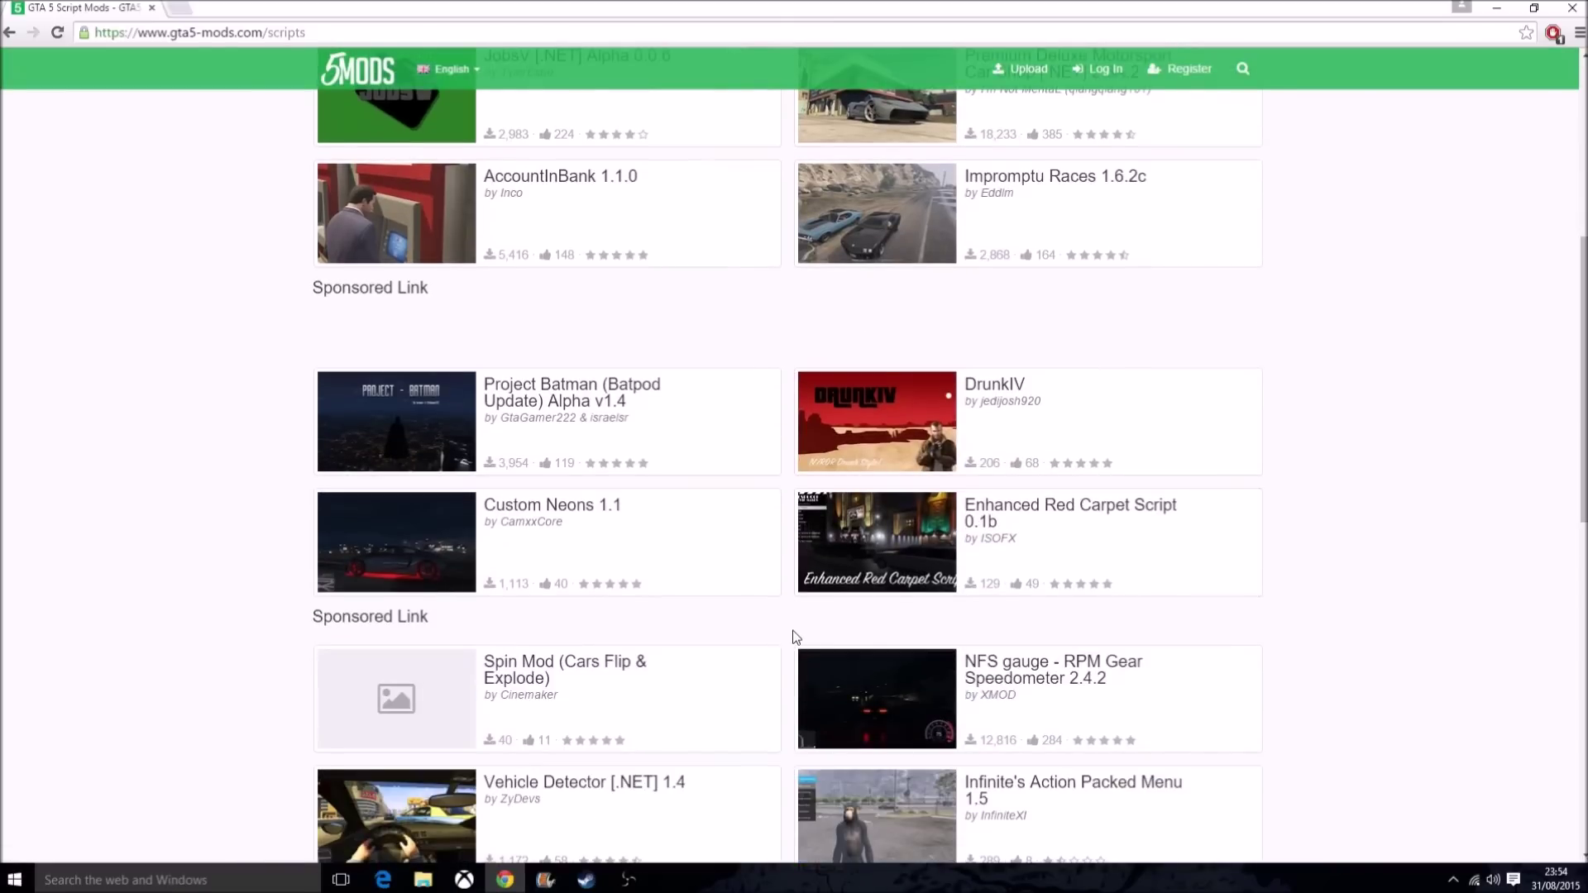
{"action": "scroll", "coordinate": [796, 637], "scroll_direction": "down", "scroll_amount": 2}
{"action": "scroll", "coordinate": [786, 637], "scroll_direction": "up", "scroll_amount": 8}
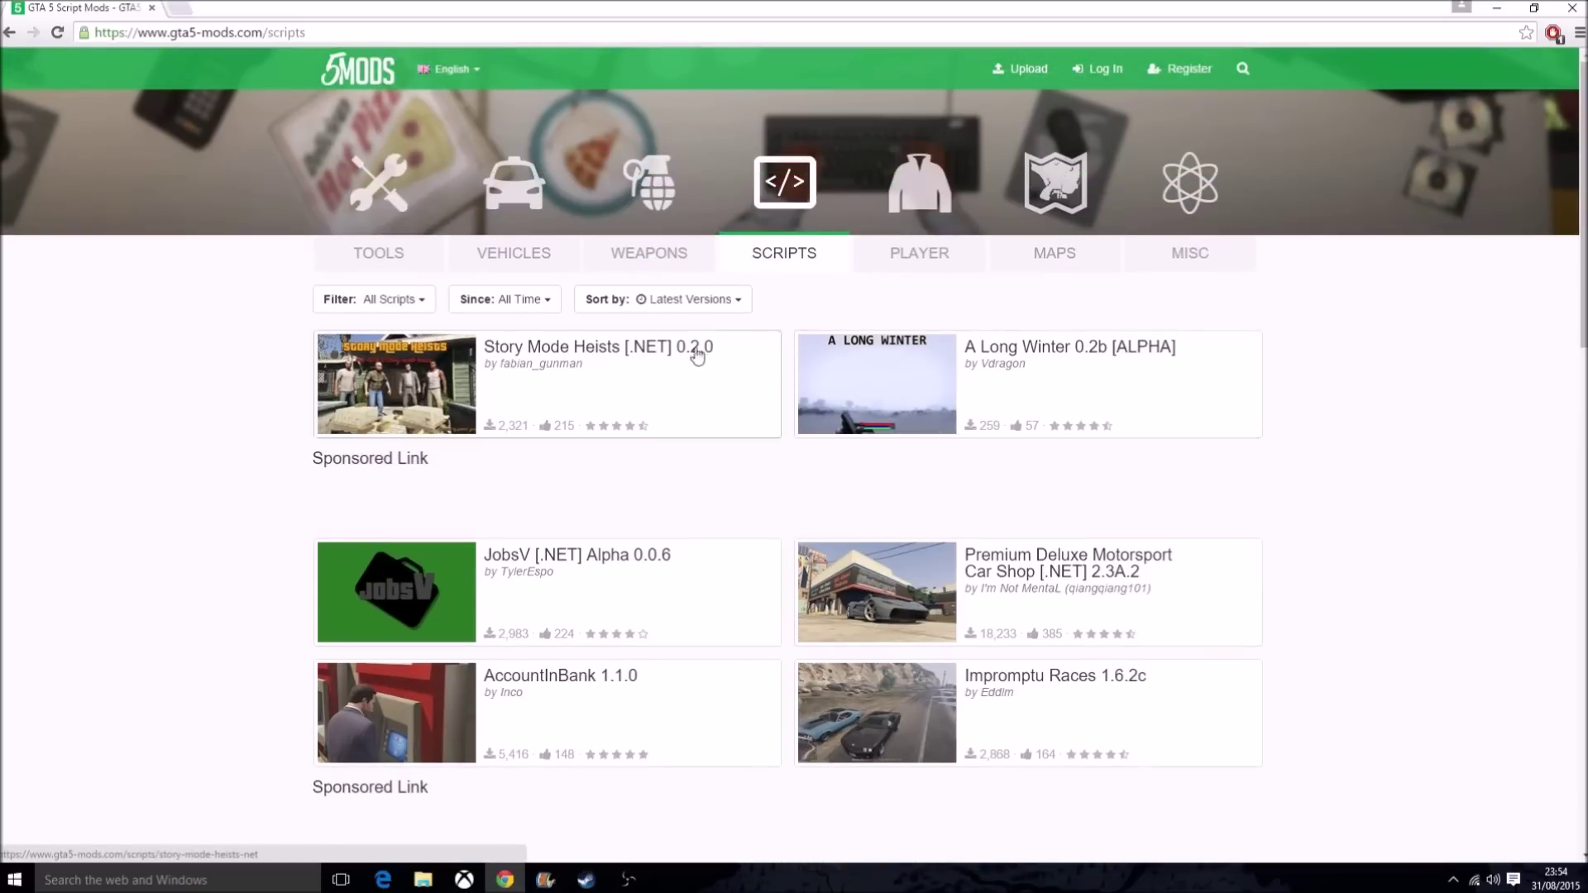
{"action": "left_click", "coordinate": [726, 299]}
{"action": "left_click", "coordinate": [647, 413]}
{"action": "scroll", "coordinate": [756, 450], "scroll_direction": "down", "scroll_amount": 4}
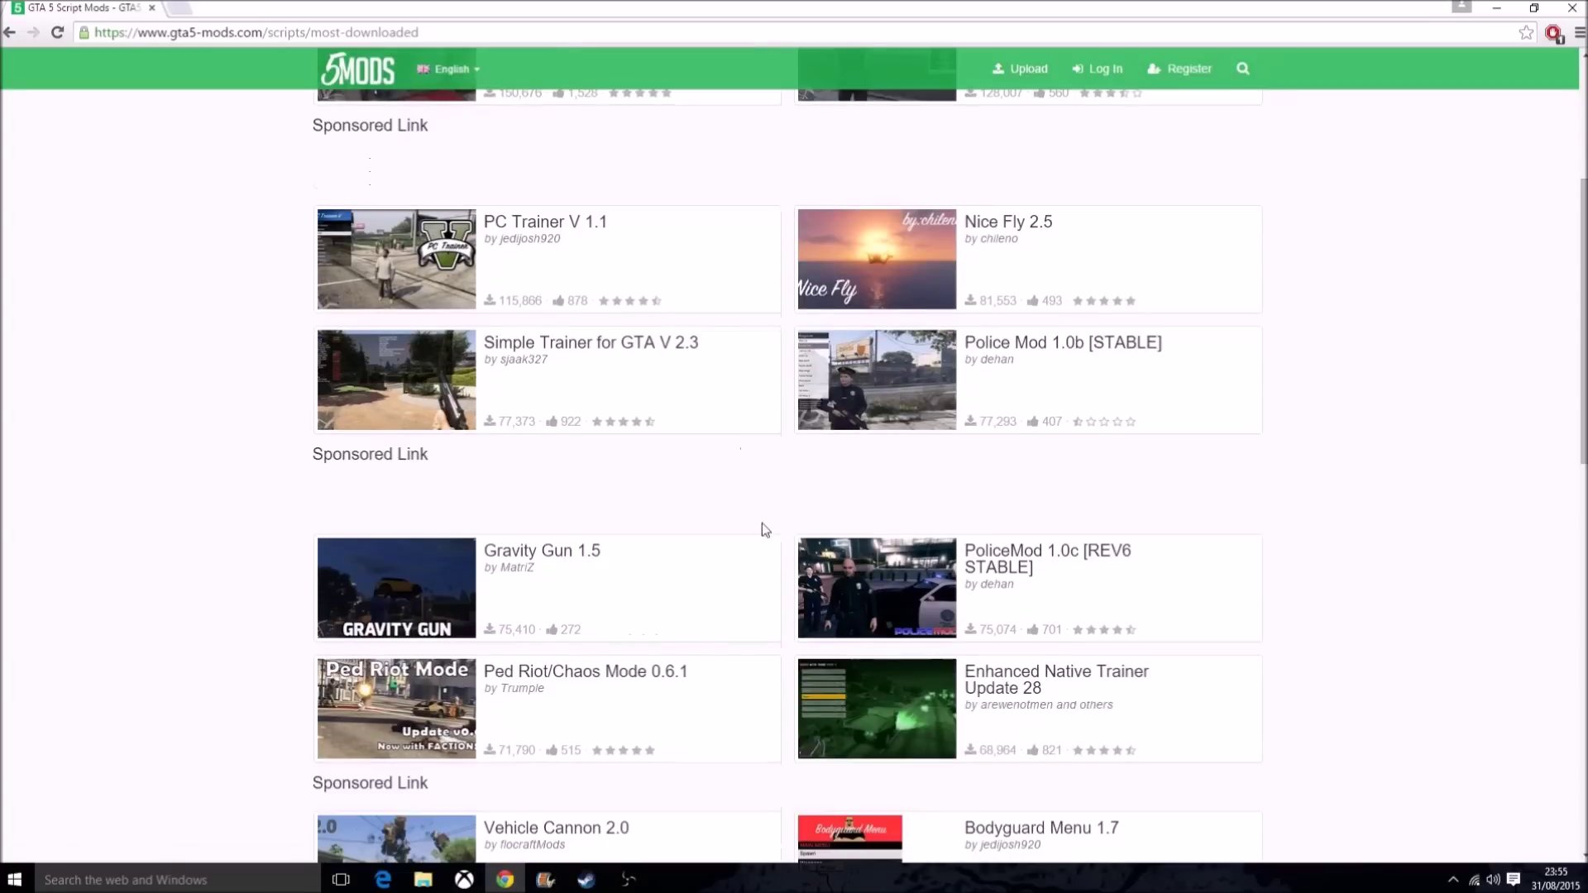
{"action": "scroll", "coordinate": [1064, 433], "scroll_direction": "up", "scroll_amount": 4}
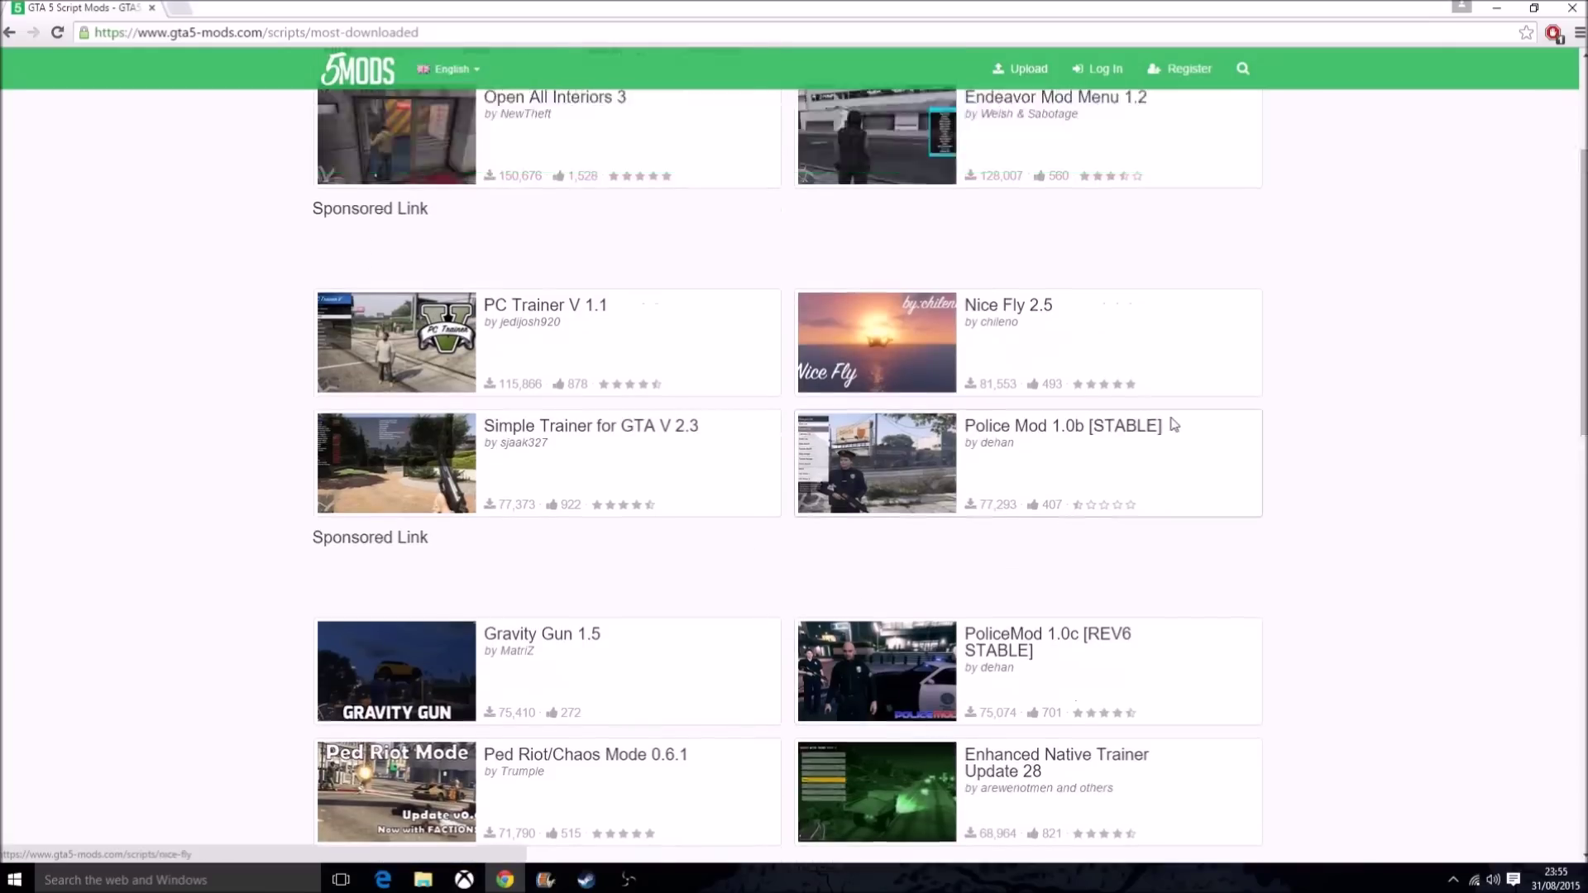
{"action": "left_click", "coordinate": [1258, 71]}
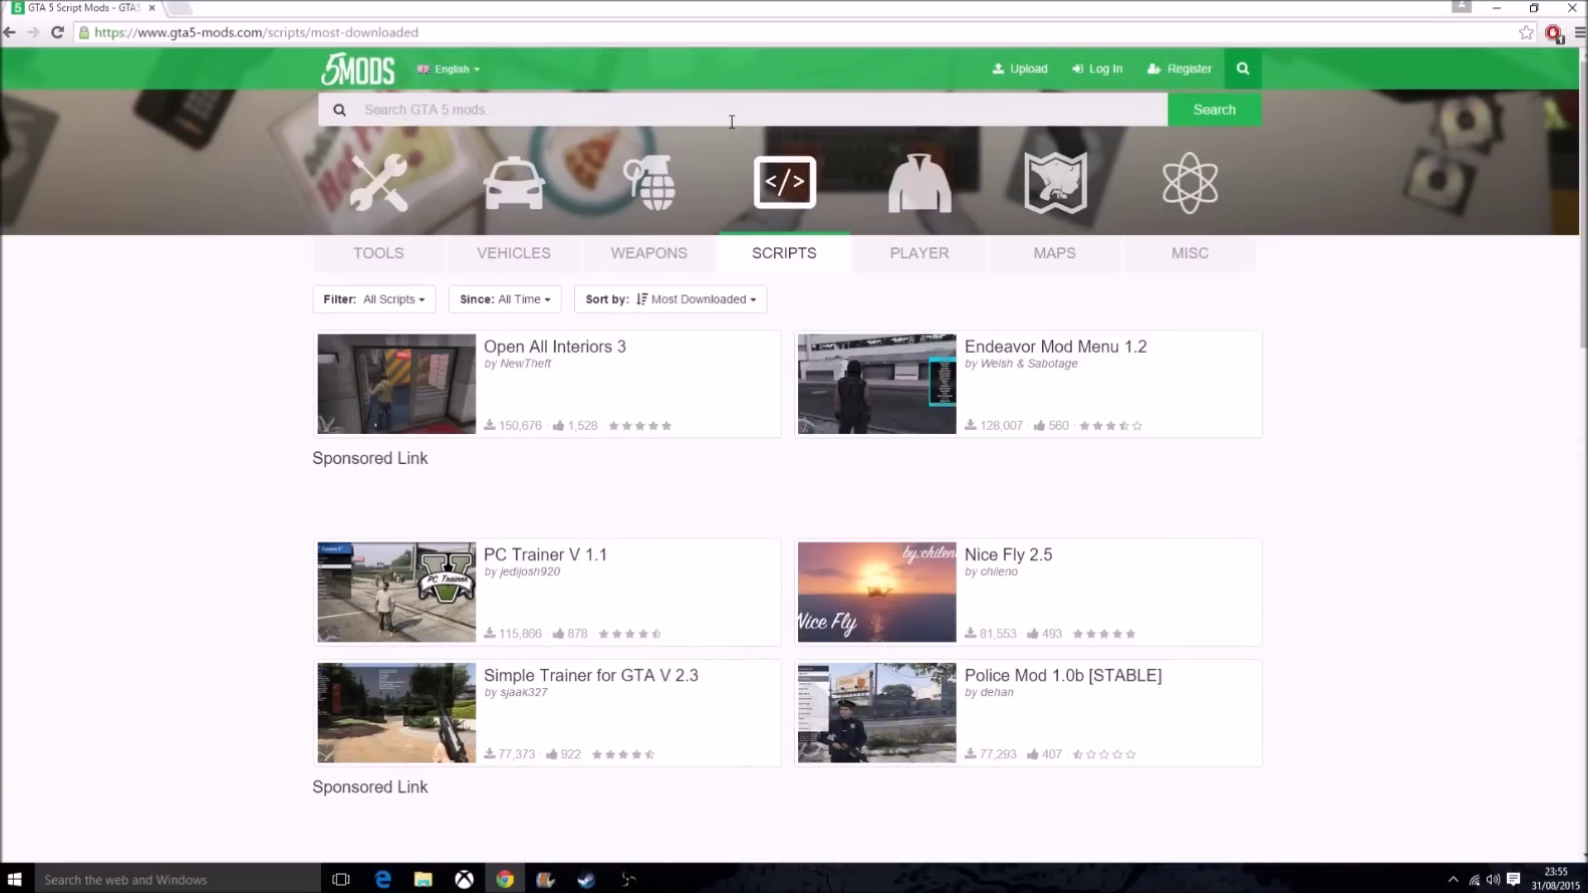
Search for 'Script hook 5' and open the Script Hook V + Native Trainer result.
{"action": "type", "text": "Script hook 5"}
{"action": "key", "text": "Return"}
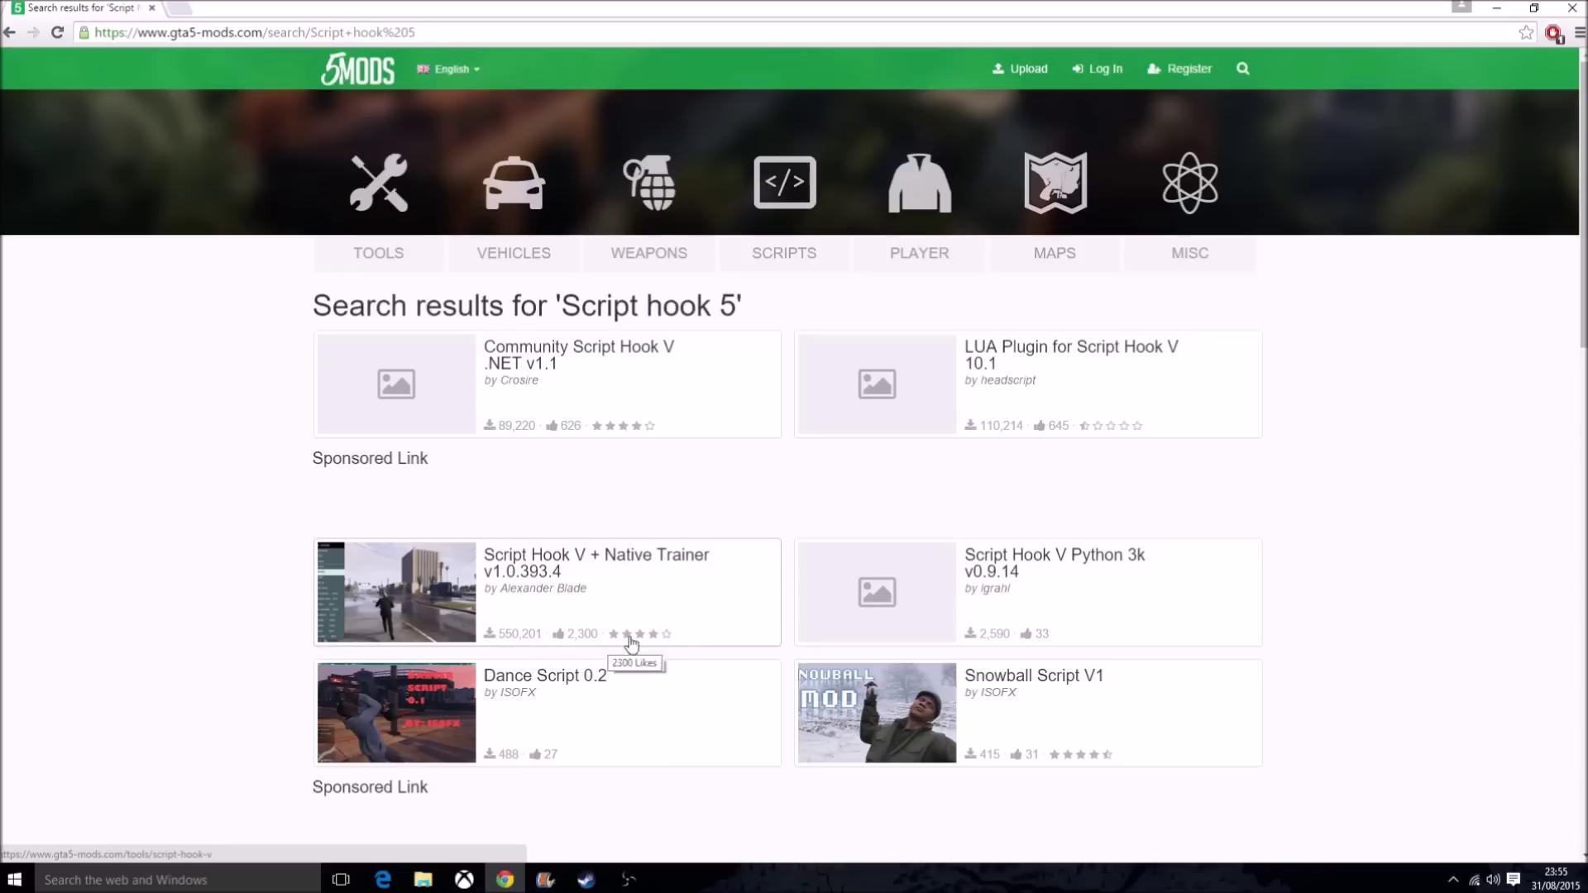
{"action": "left_click", "coordinate": [756, 569]}
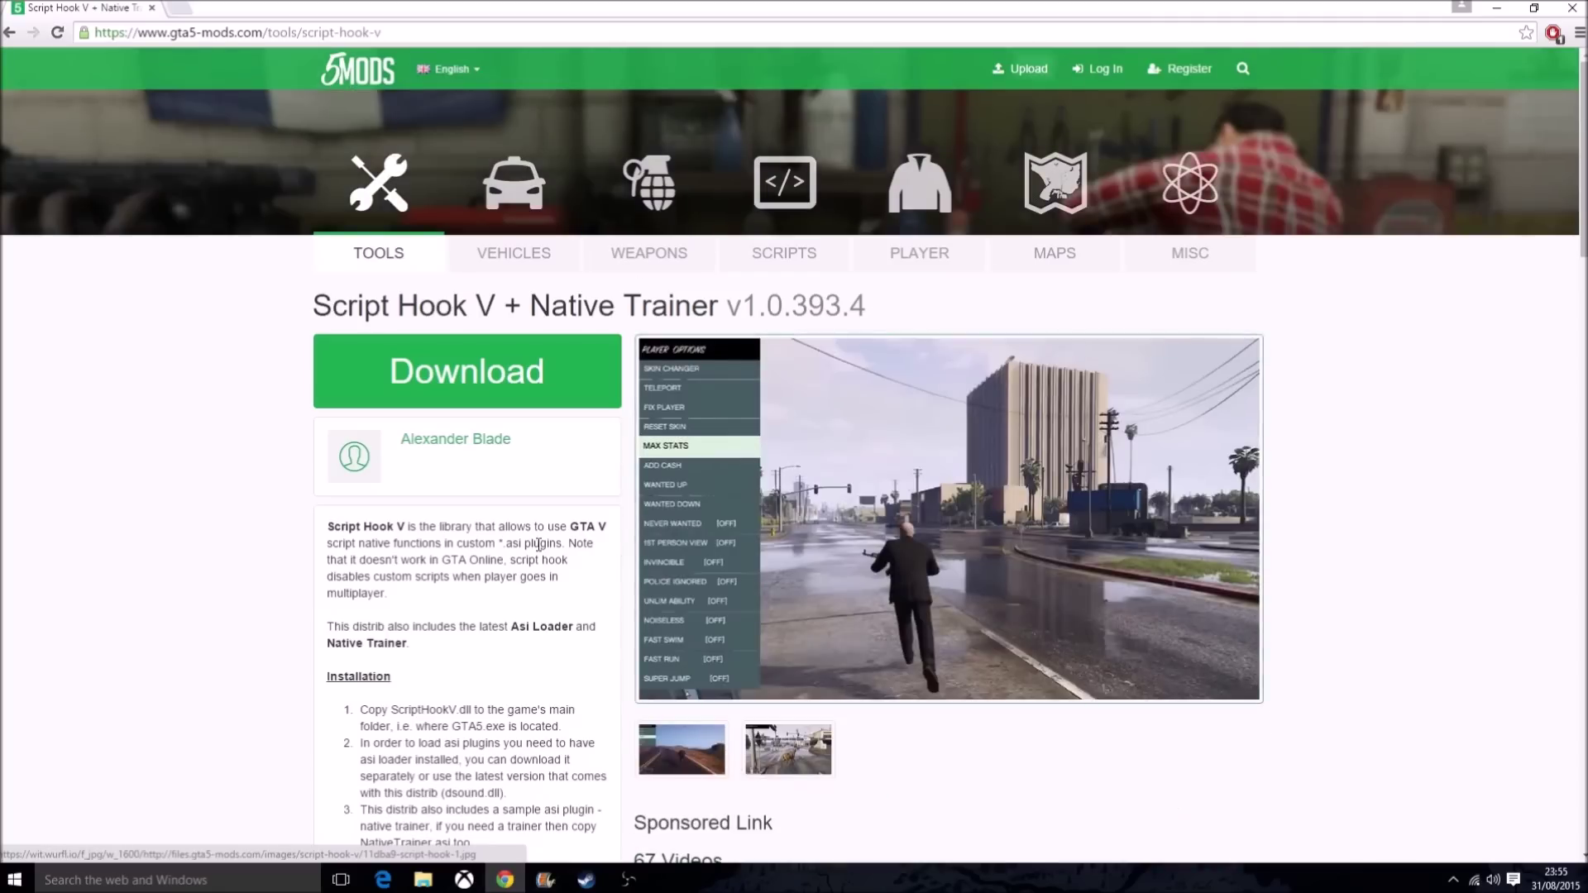
Review the installation steps and follow the Download link to the author's Script Hook V page.
{"action": "scroll", "coordinate": [540, 544], "scroll_direction": "down", "scroll_amount": 2}
{"action": "left_click_drag", "start_coordinate": [354, 556], "coordinate": [559, 557]}
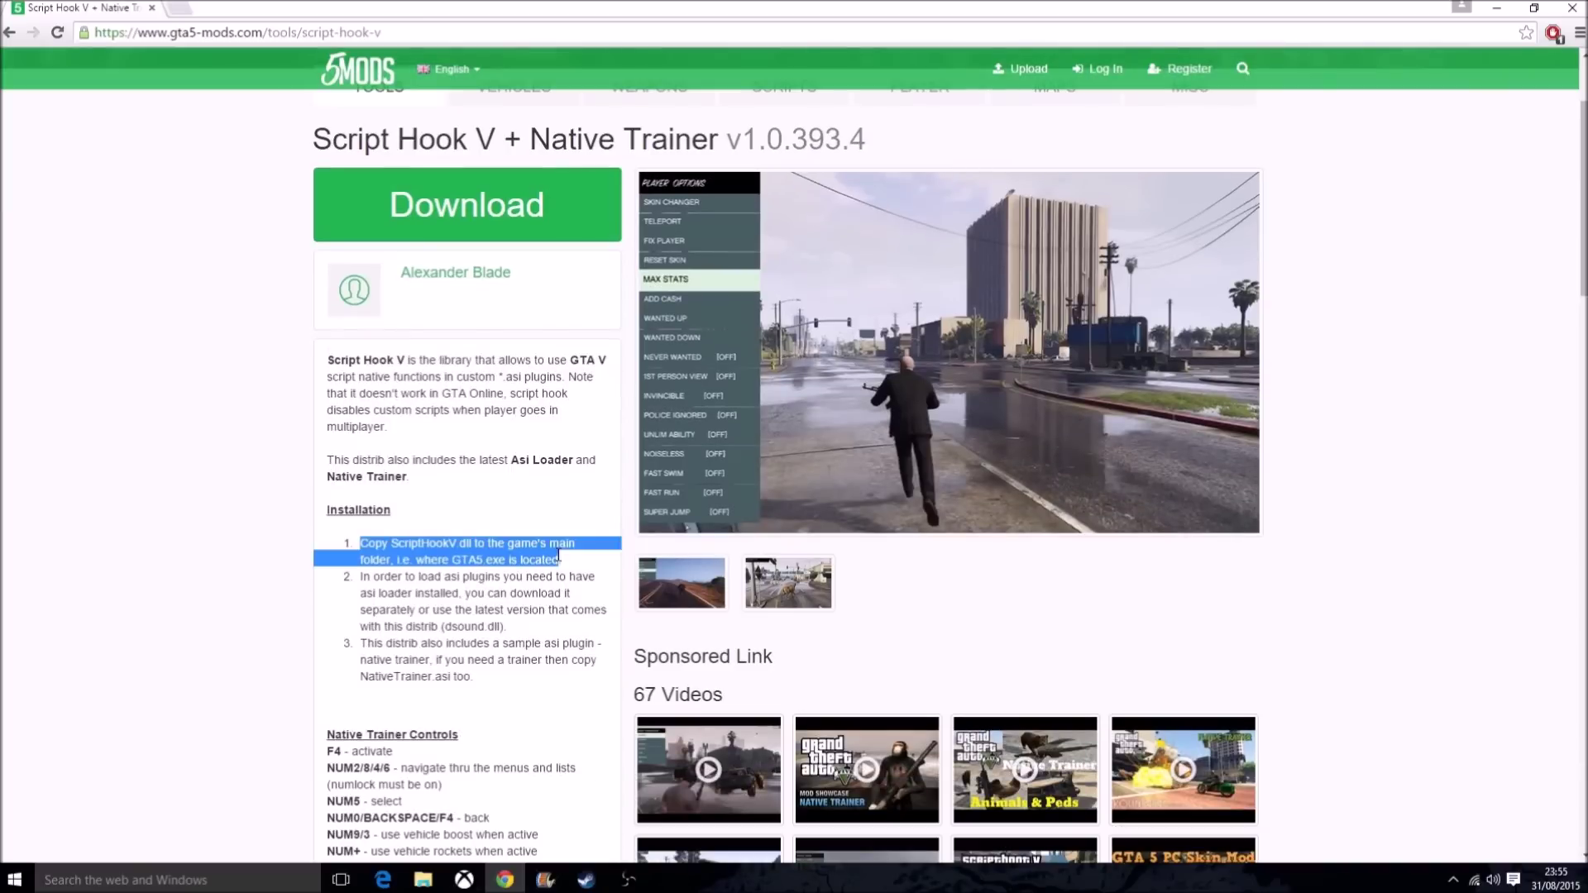
{"action": "left_click", "coordinate": [552, 640]}
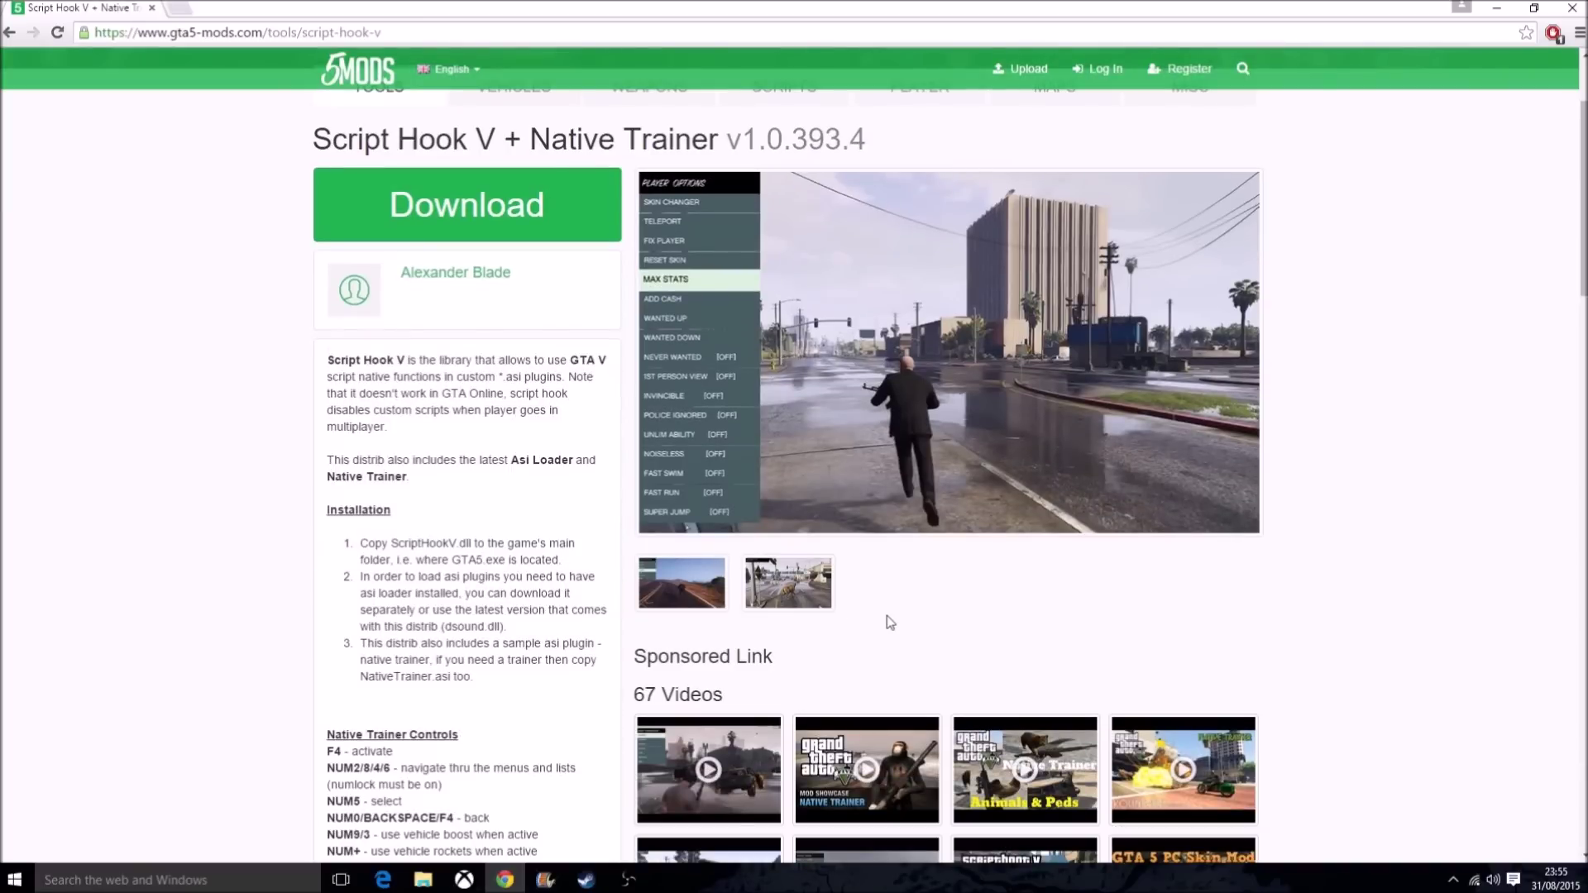
{"action": "scroll", "coordinate": [504, 385], "scroll_direction": "up", "scroll_amount": 2}
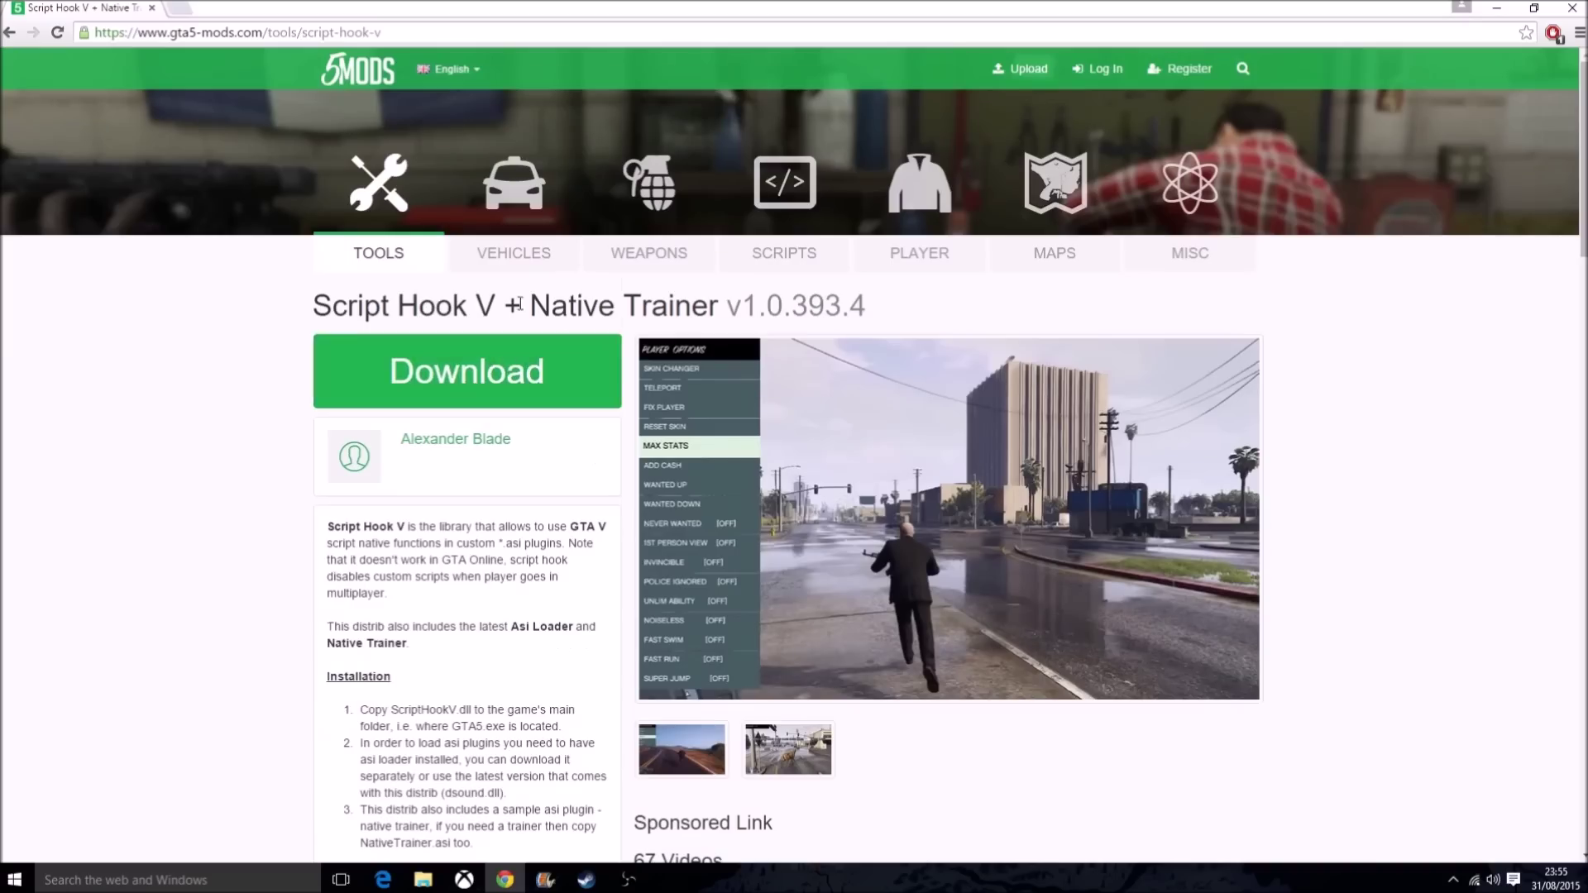
{"action": "scroll", "coordinate": [530, 415], "scroll_direction": "down", "scroll_amount": 5}
{"action": "scroll", "coordinate": [906, 397], "scroll_direction": "up", "scroll_amount": 5}
{"action": "left_click", "coordinate": [449, 378]}
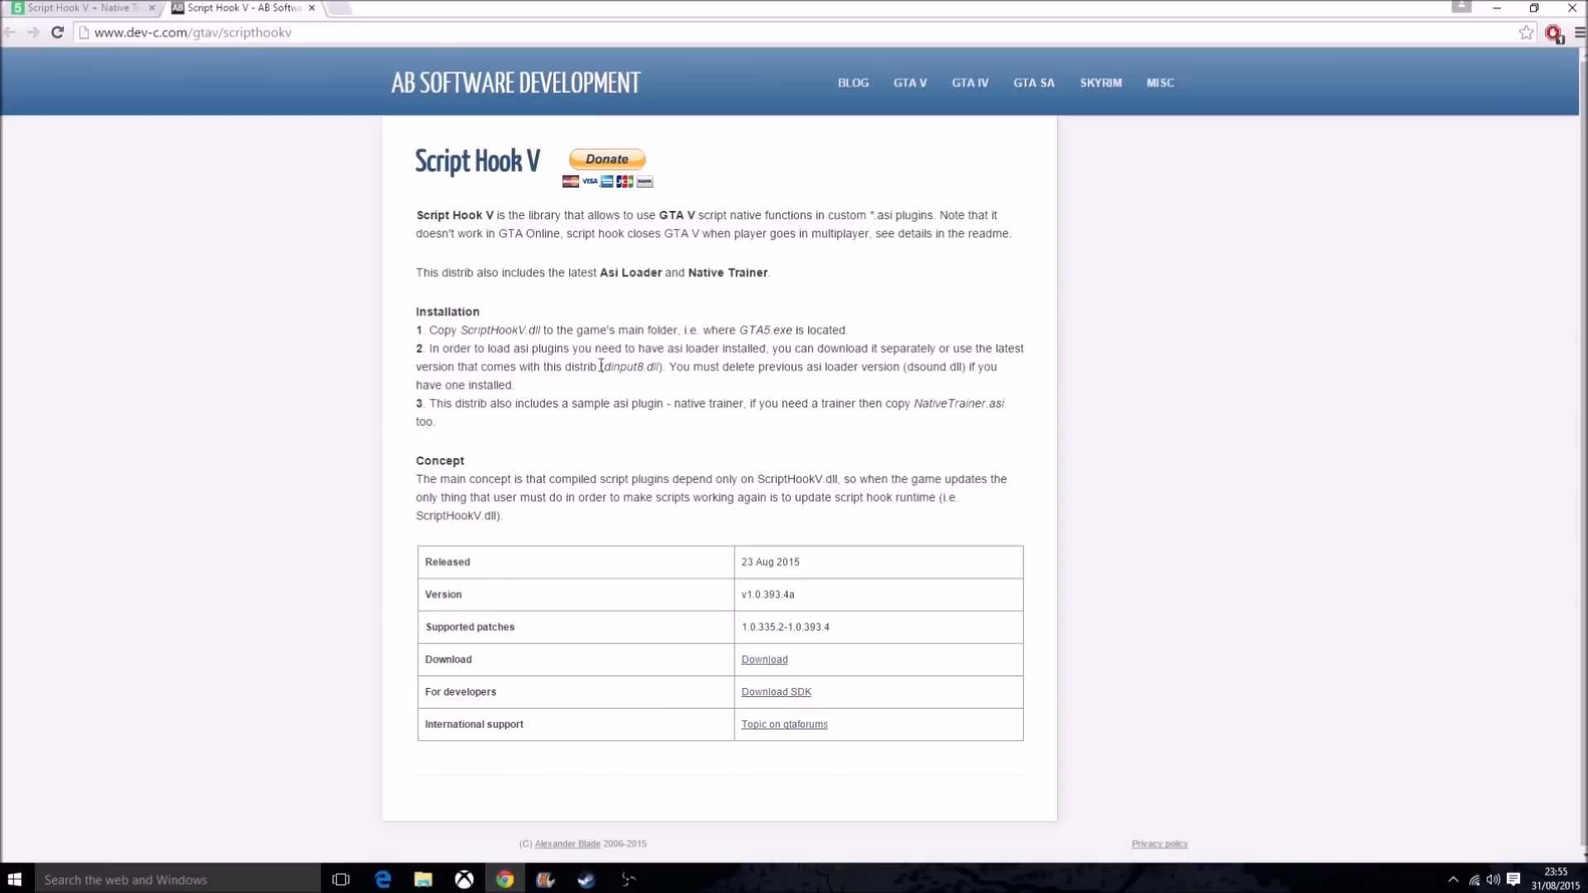
Check the v1.0.393.4a release details and download the ScriptHookV_1.0.393 zip.
{"action": "left_click_drag", "start_coordinate": [747, 556], "coordinate": [843, 637]}
{"action": "left_click", "coordinate": [704, 589]}
{"action": "left_click_drag", "start_coordinate": [419, 695], "coordinate": [518, 701]}
{"action": "left_click", "coordinate": [486, 690]}
{"action": "left_click", "coordinate": [762, 660]}
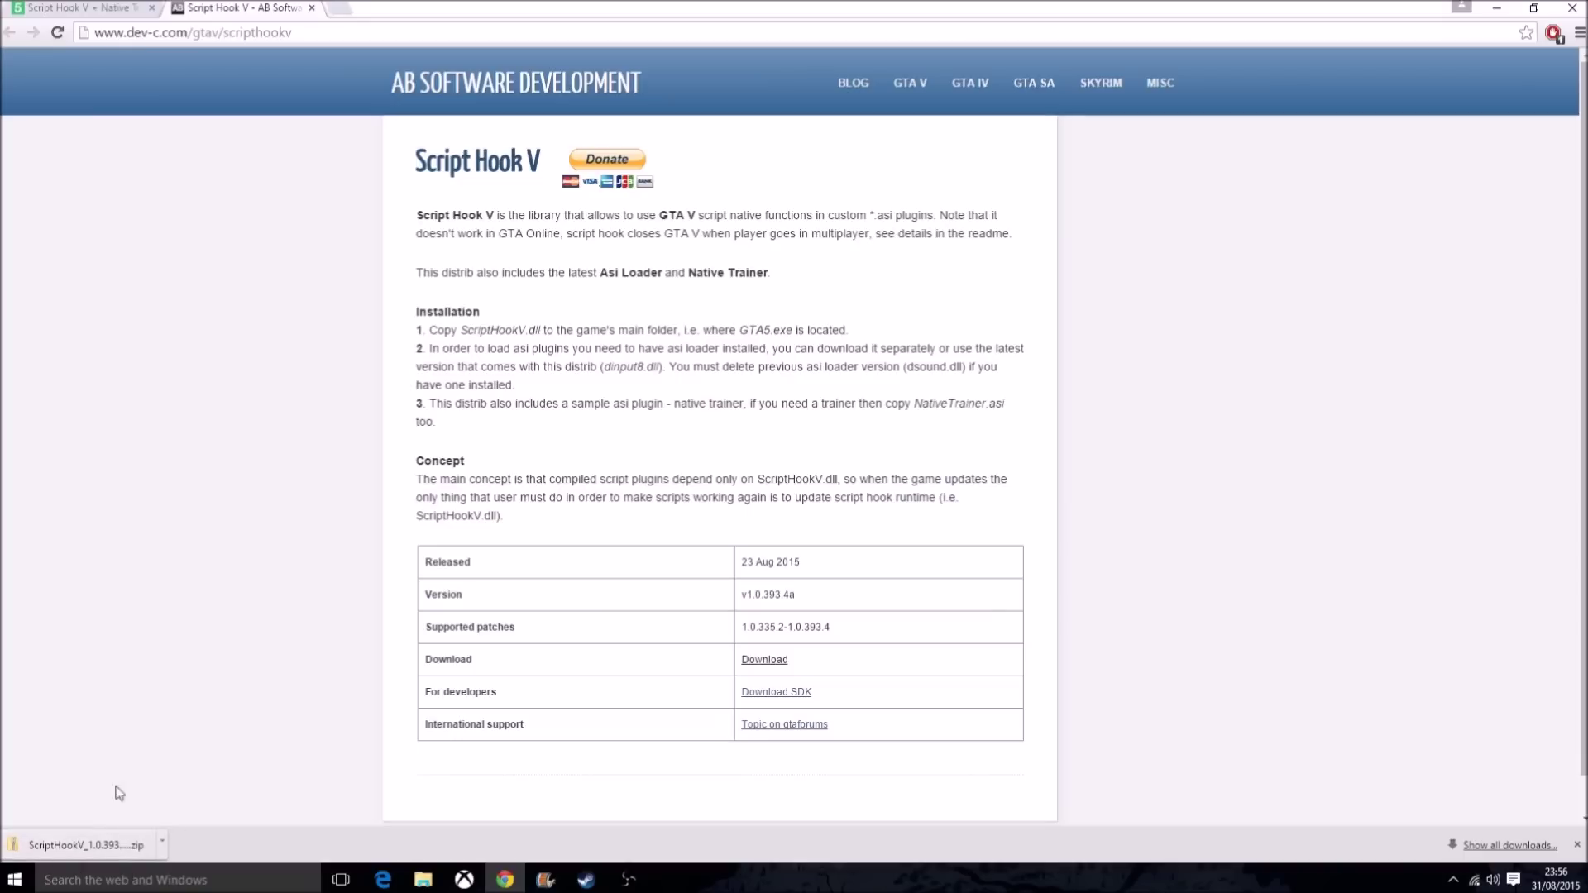
{"action": "left_click_drag", "start_coordinate": [819, 6], "coordinate": [478, 27]}
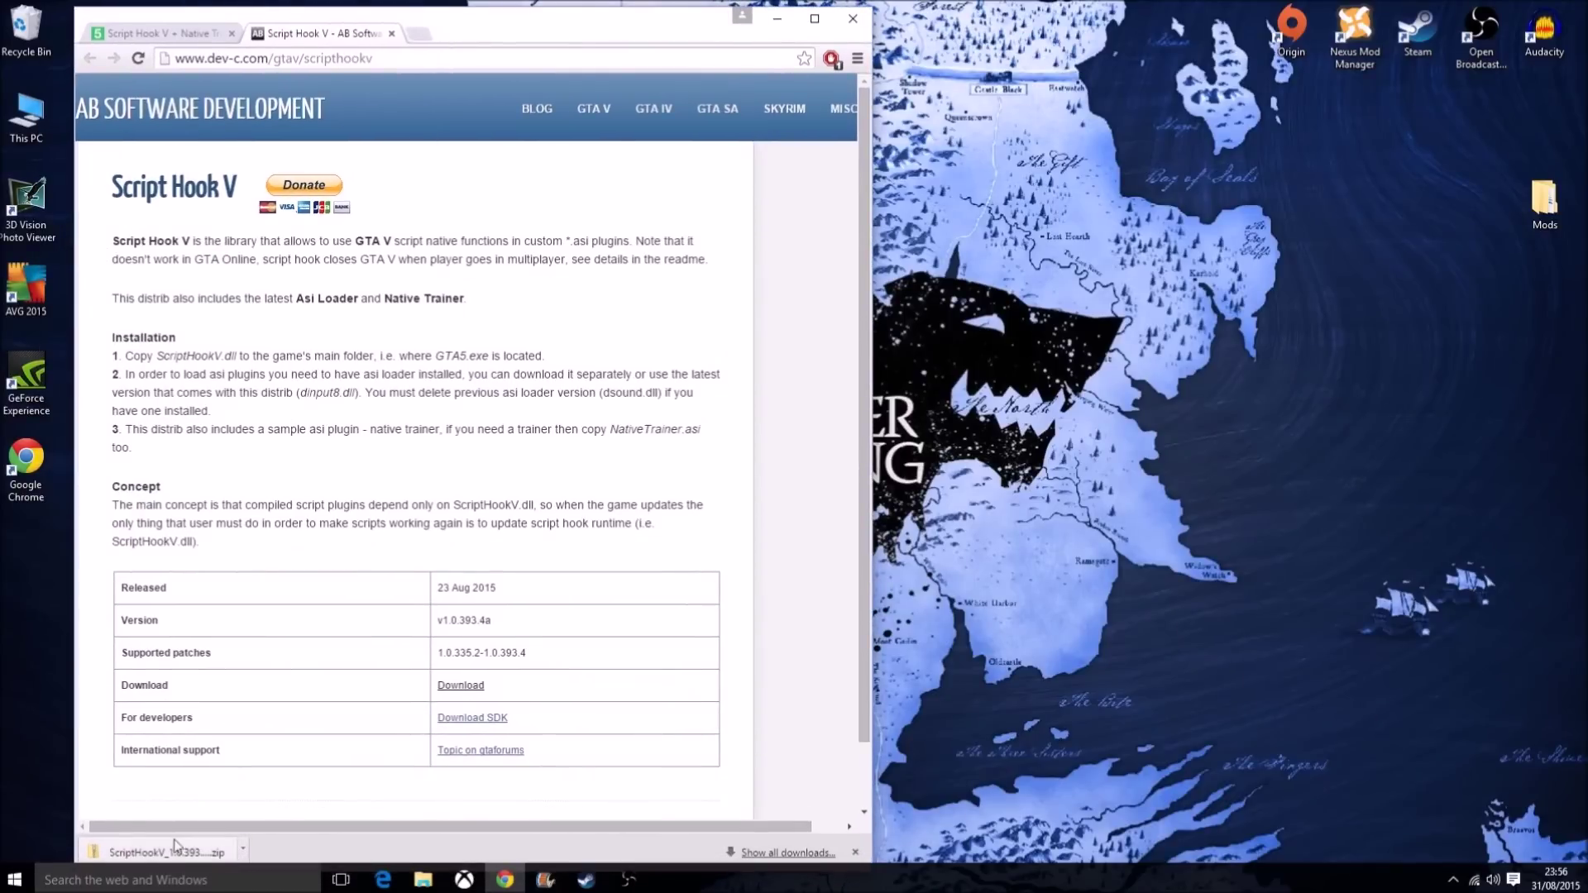
Save ScriptHookV_1.0.393.4a (1).zip to the desktop, close Chrome, and move the zip into Mods.
{"action": "left_click_drag", "start_coordinate": [183, 856], "coordinate": [1306, 248]}
{"action": "left_click", "coordinate": [1315, 294]}
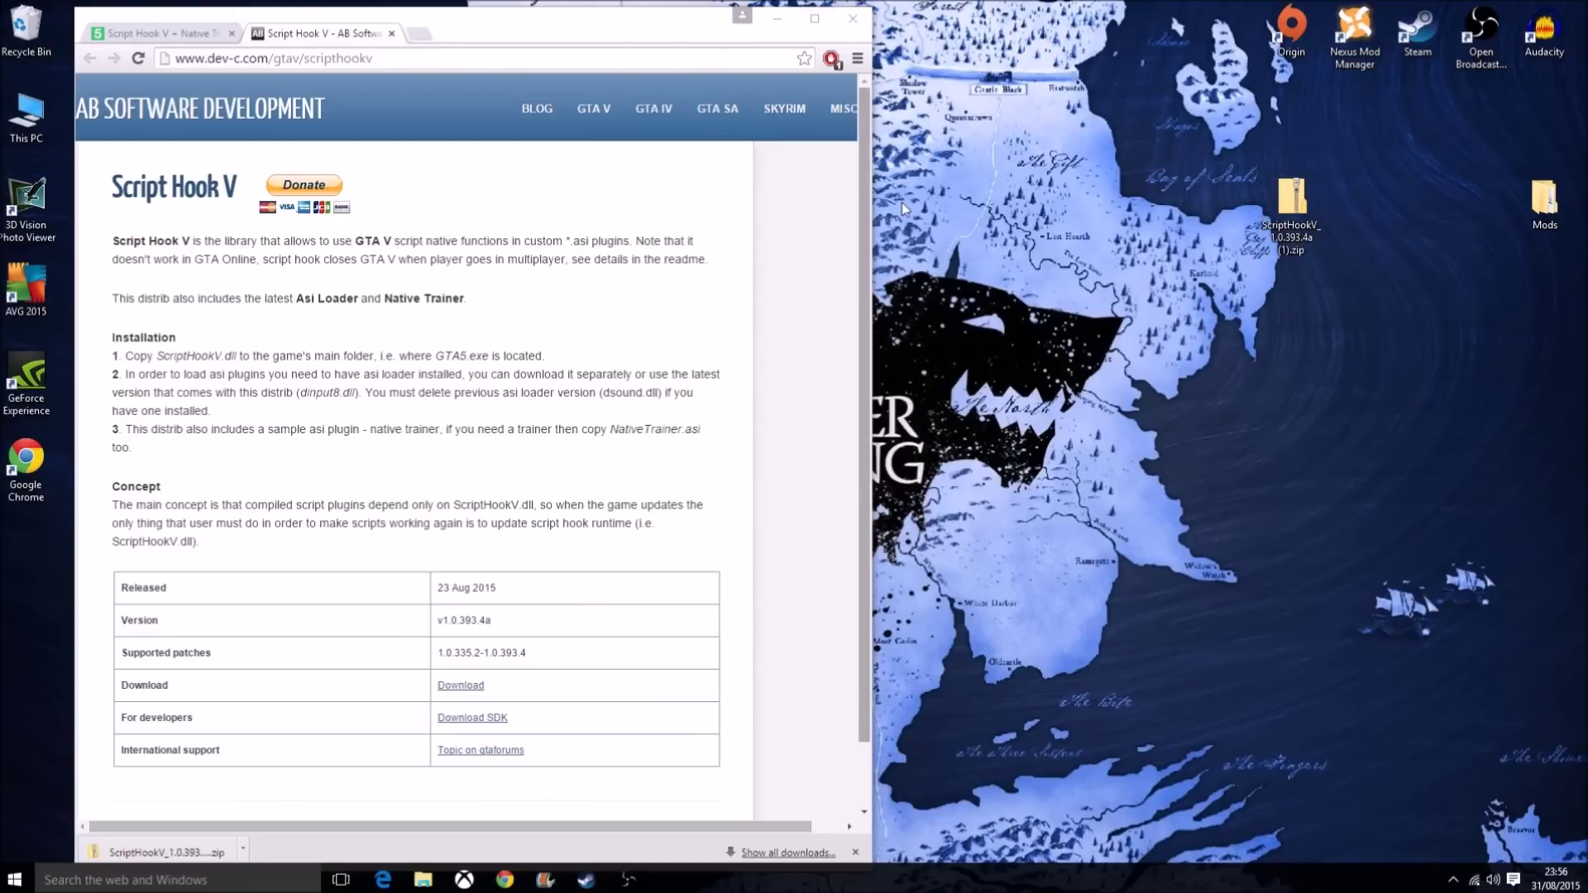
{"action": "left_click", "coordinate": [860, 22]}
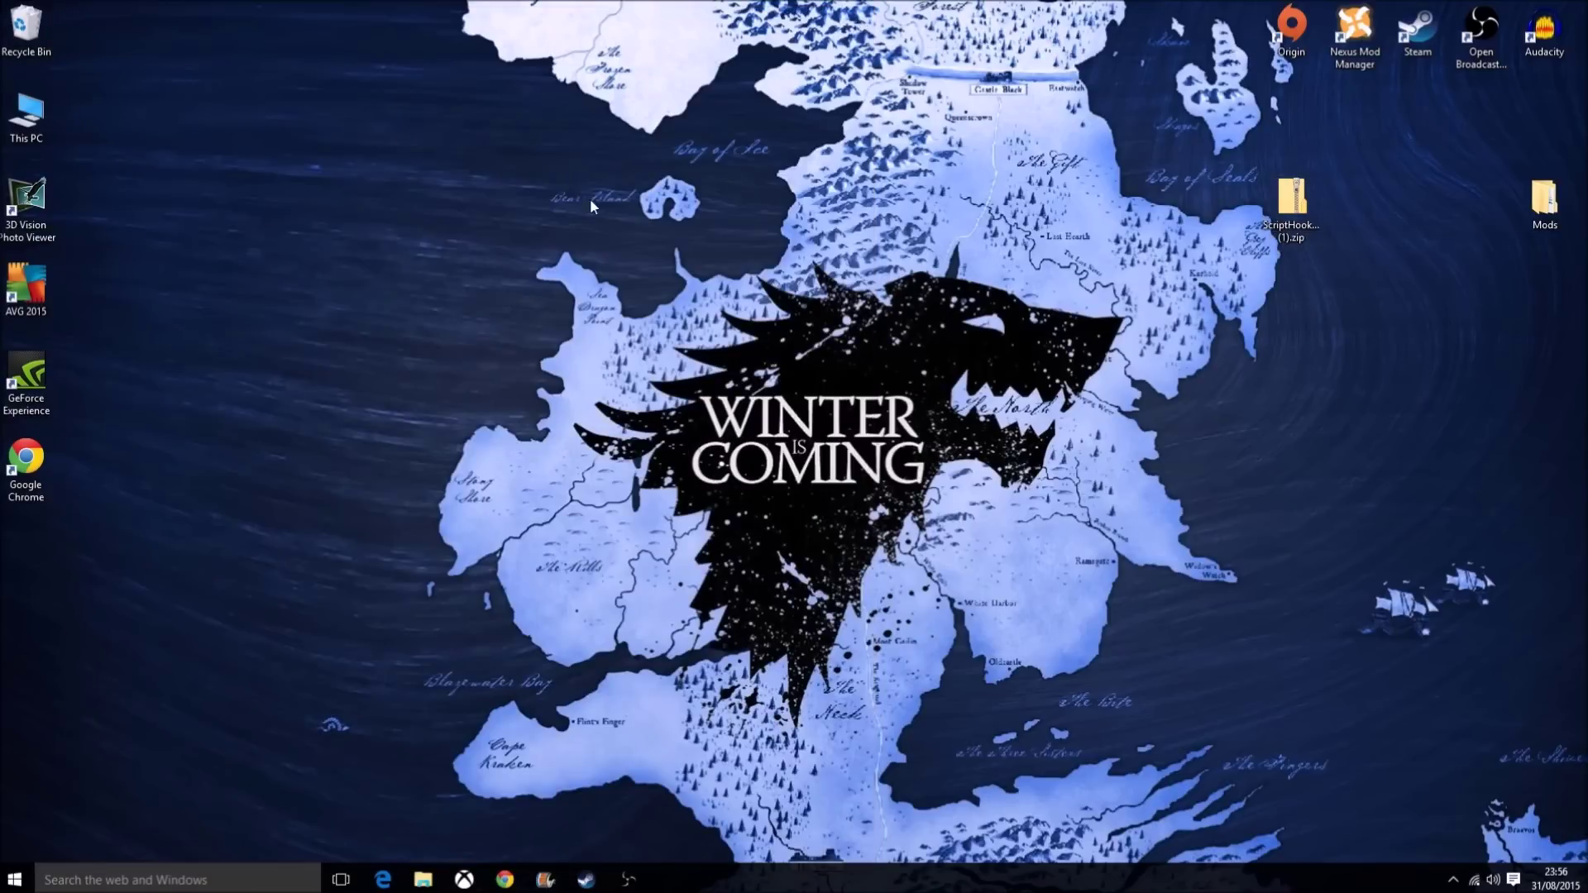
{"action": "left_click", "coordinate": [1292, 203]}
{"action": "left_click_drag", "start_coordinate": [1362, 246], "coordinate": [1543, 209]}
Open the bin folder inside the ScriptHookV zip in the Mods folder.
{"action": "double_click", "coordinate": [1543, 198]}
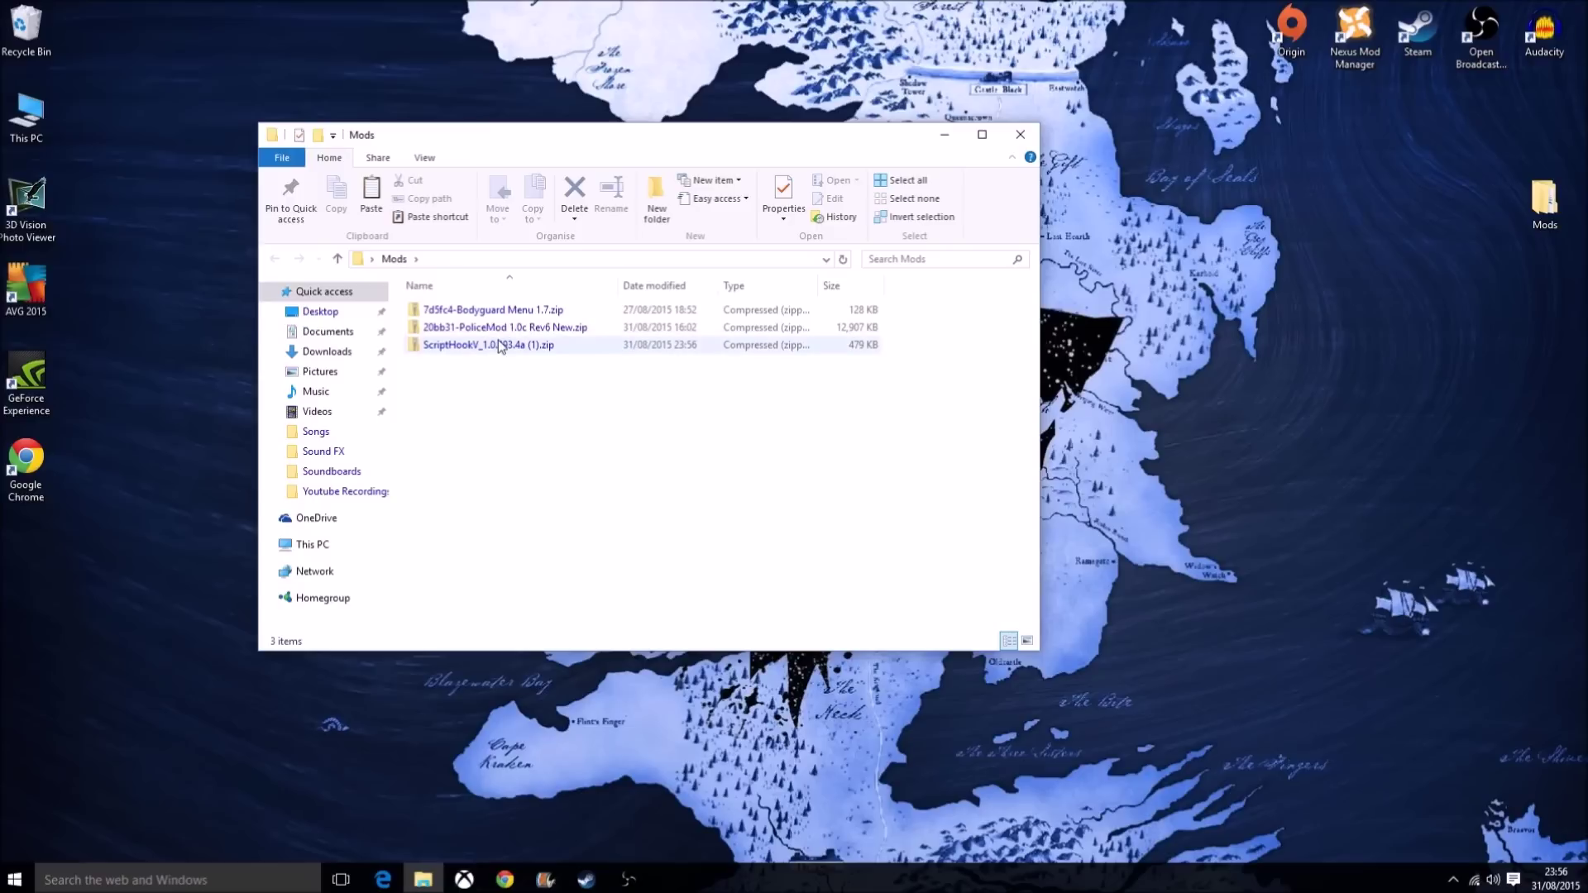
{"action": "double_click", "coordinate": [499, 346]}
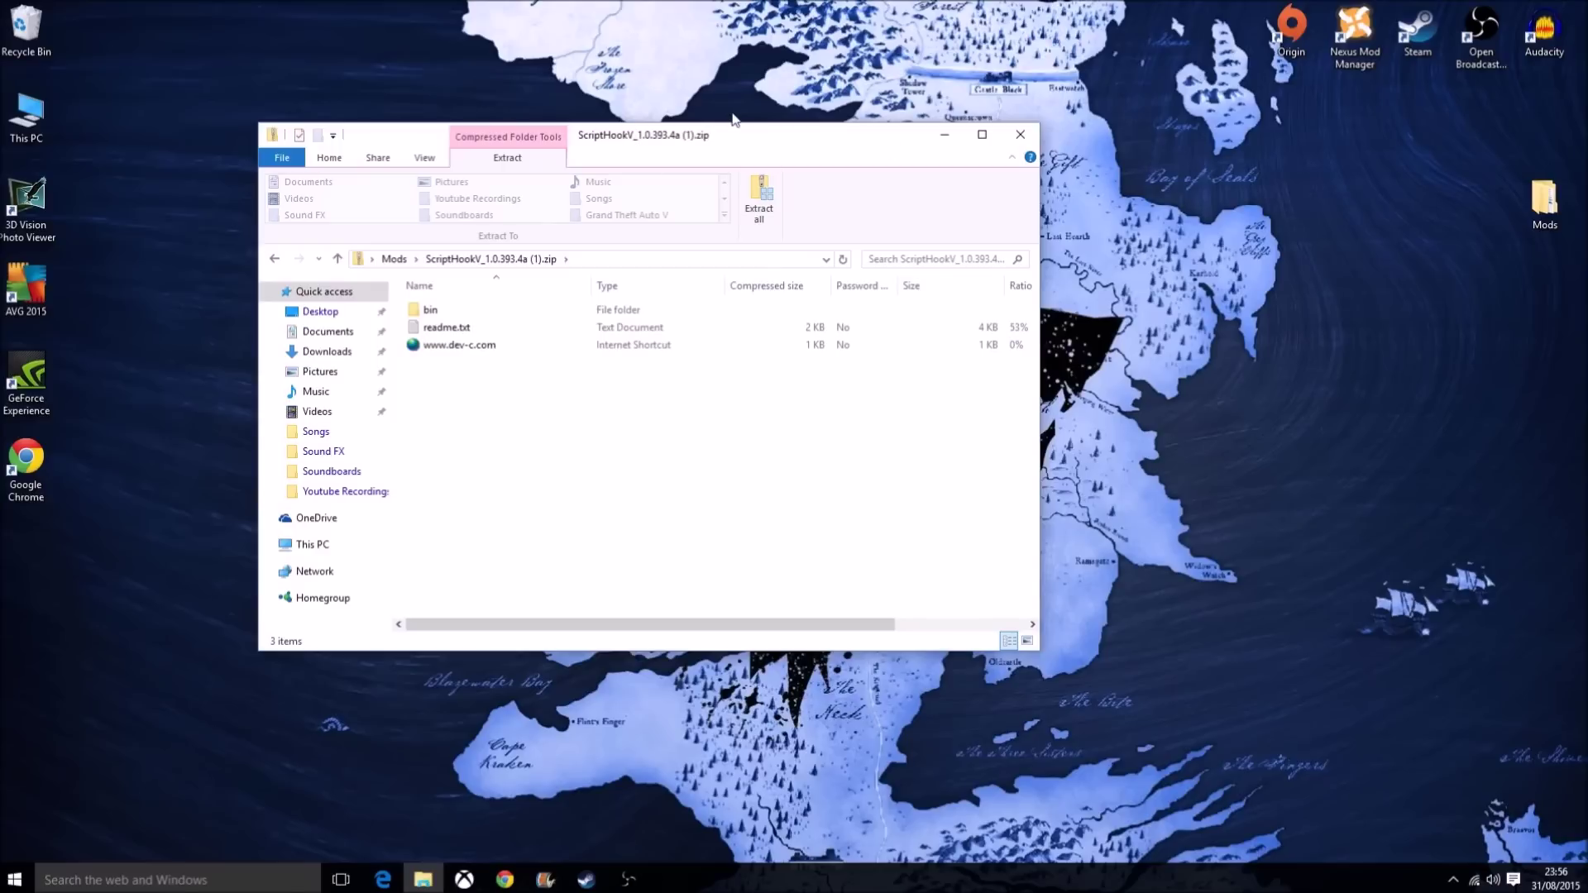
{"action": "double_click", "coordinate": [477, 312]}
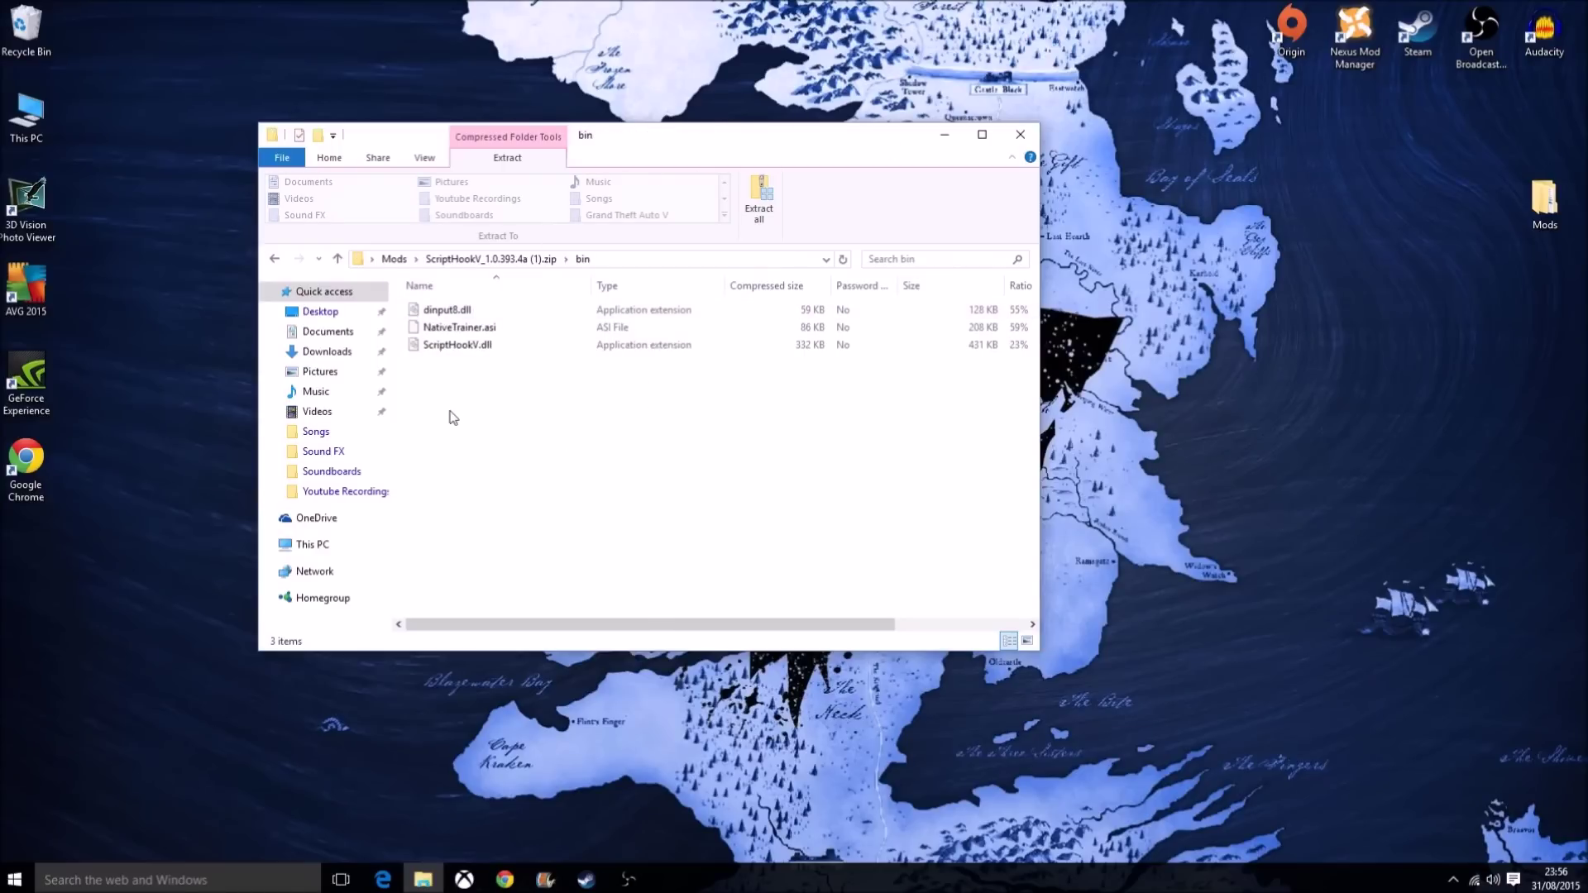
Select dinput8.dll, NativeTrainer.asi and ScriptHookV.dll and copy them.
{"action": "left_click_drag", "start_coordinate": [446, 383], "coordinate": [608, 294]}
{"action": "left_click", "coordinate": [677, 421]}
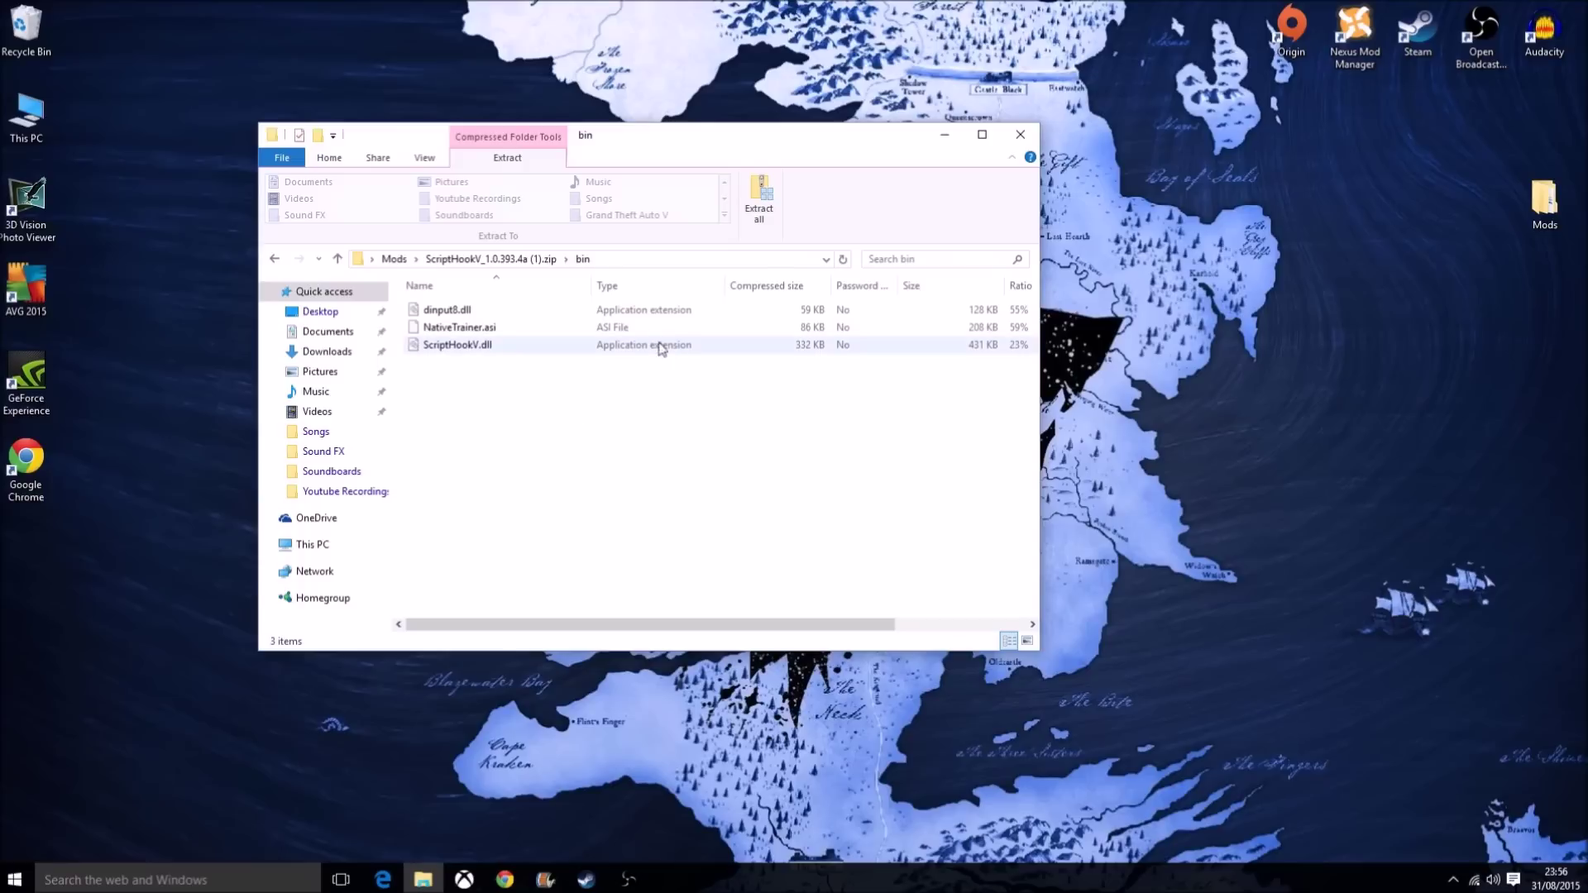
{"action": "left_click_drag", "start_coordinate": [419, 390], "coordinate": [485, 308]}
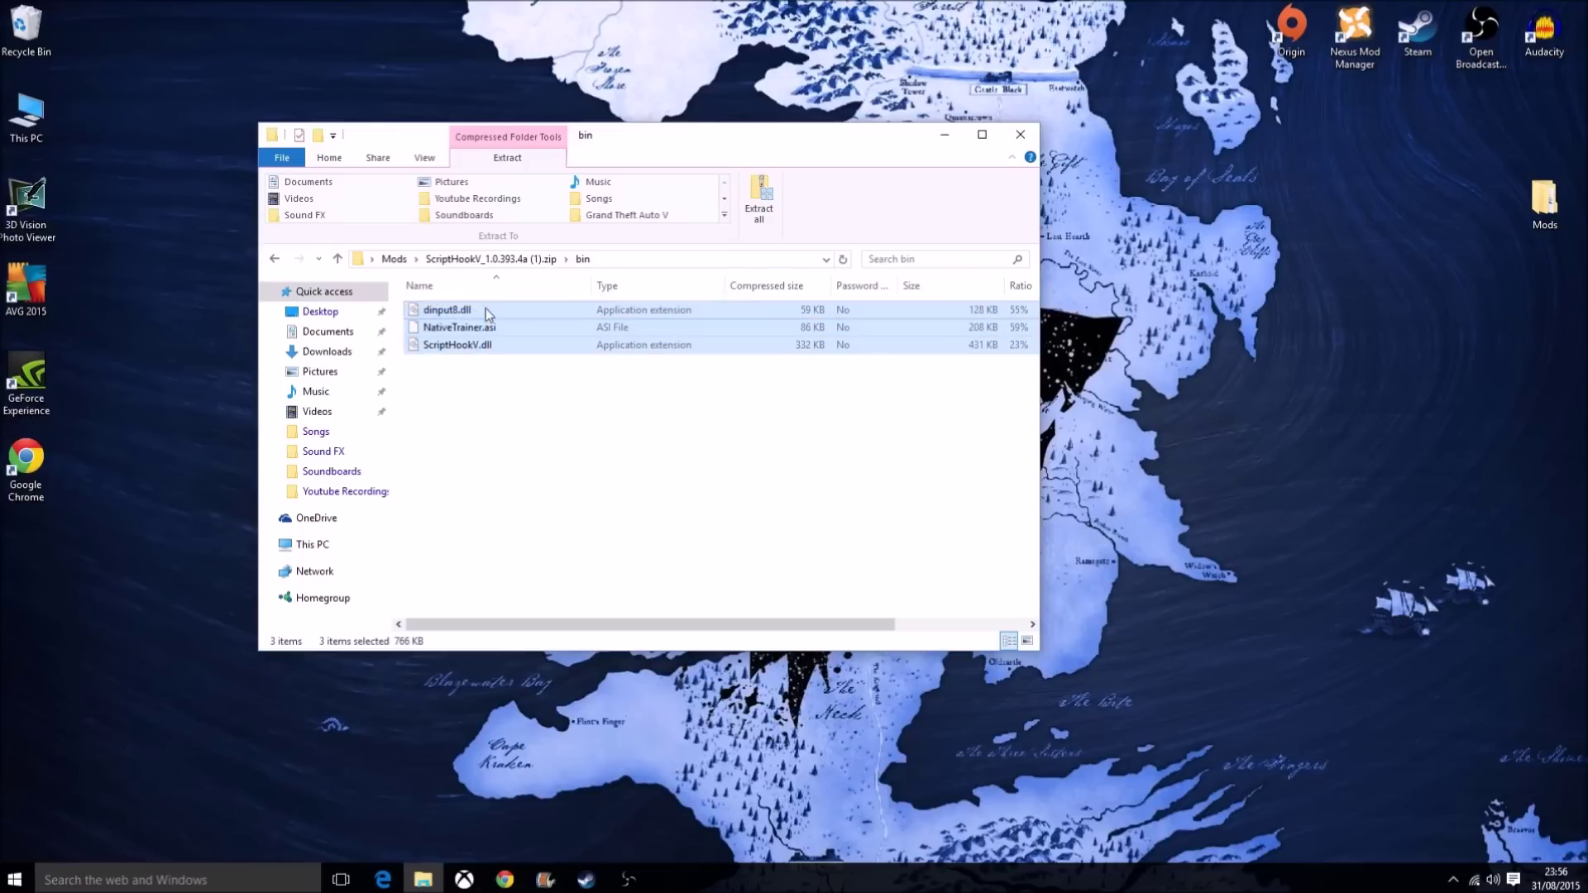
{"action": "left_click", "coordinate": [490, 357]}
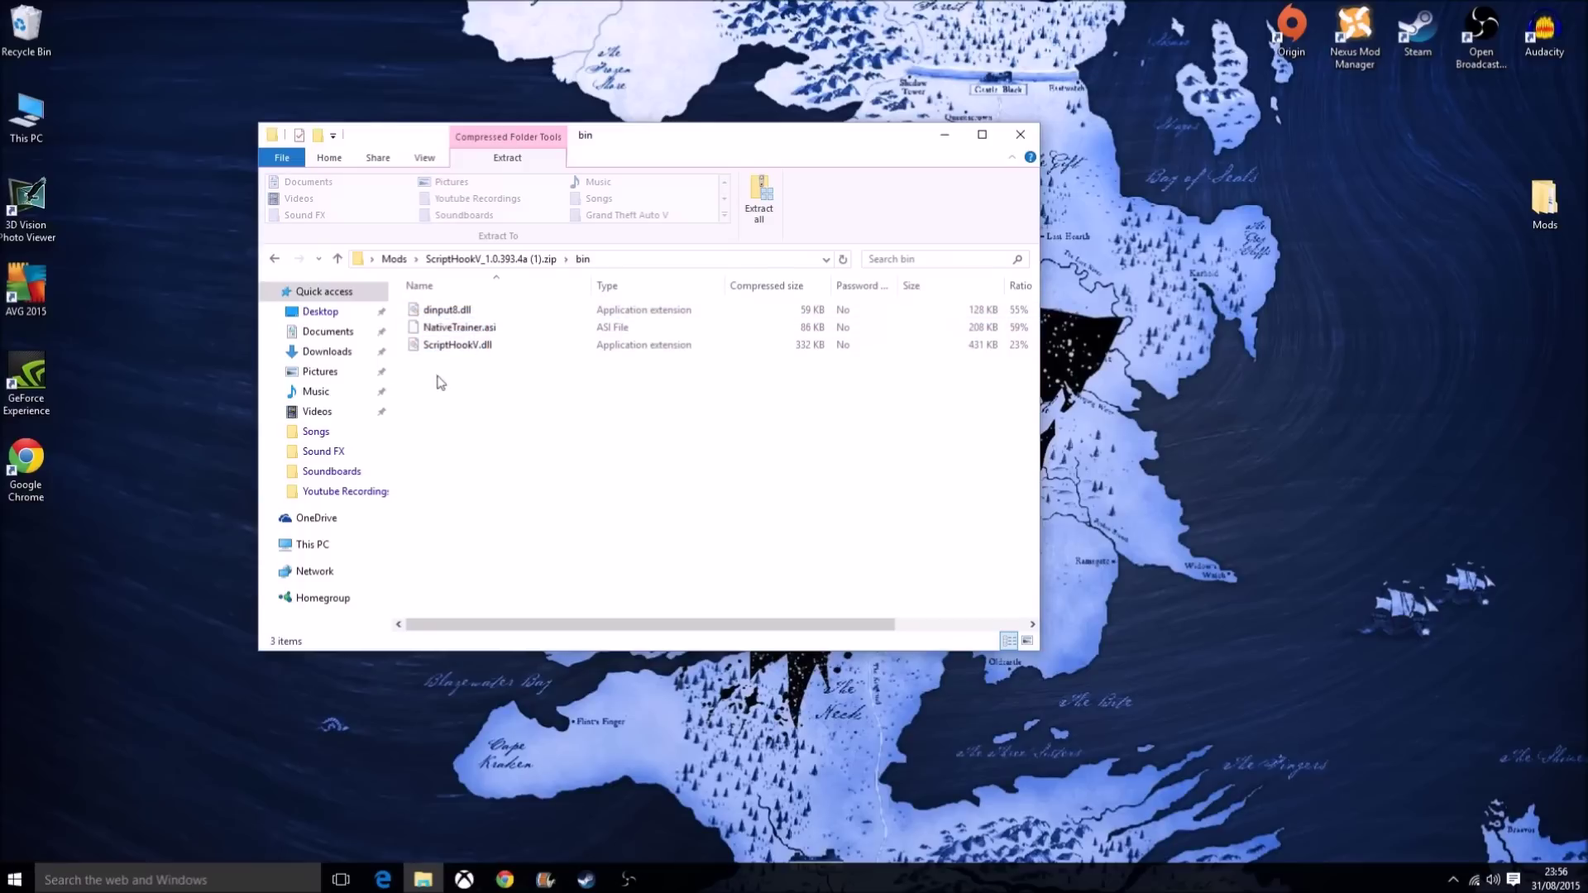
{"action": "left_click", "coordinate": [454, 348]}
{"action": "left_click_drag", "start_coordinate": [427, 393], "coordinate": [533, 300]}
{"action": "right_click", "coordinate": [490, 311]}
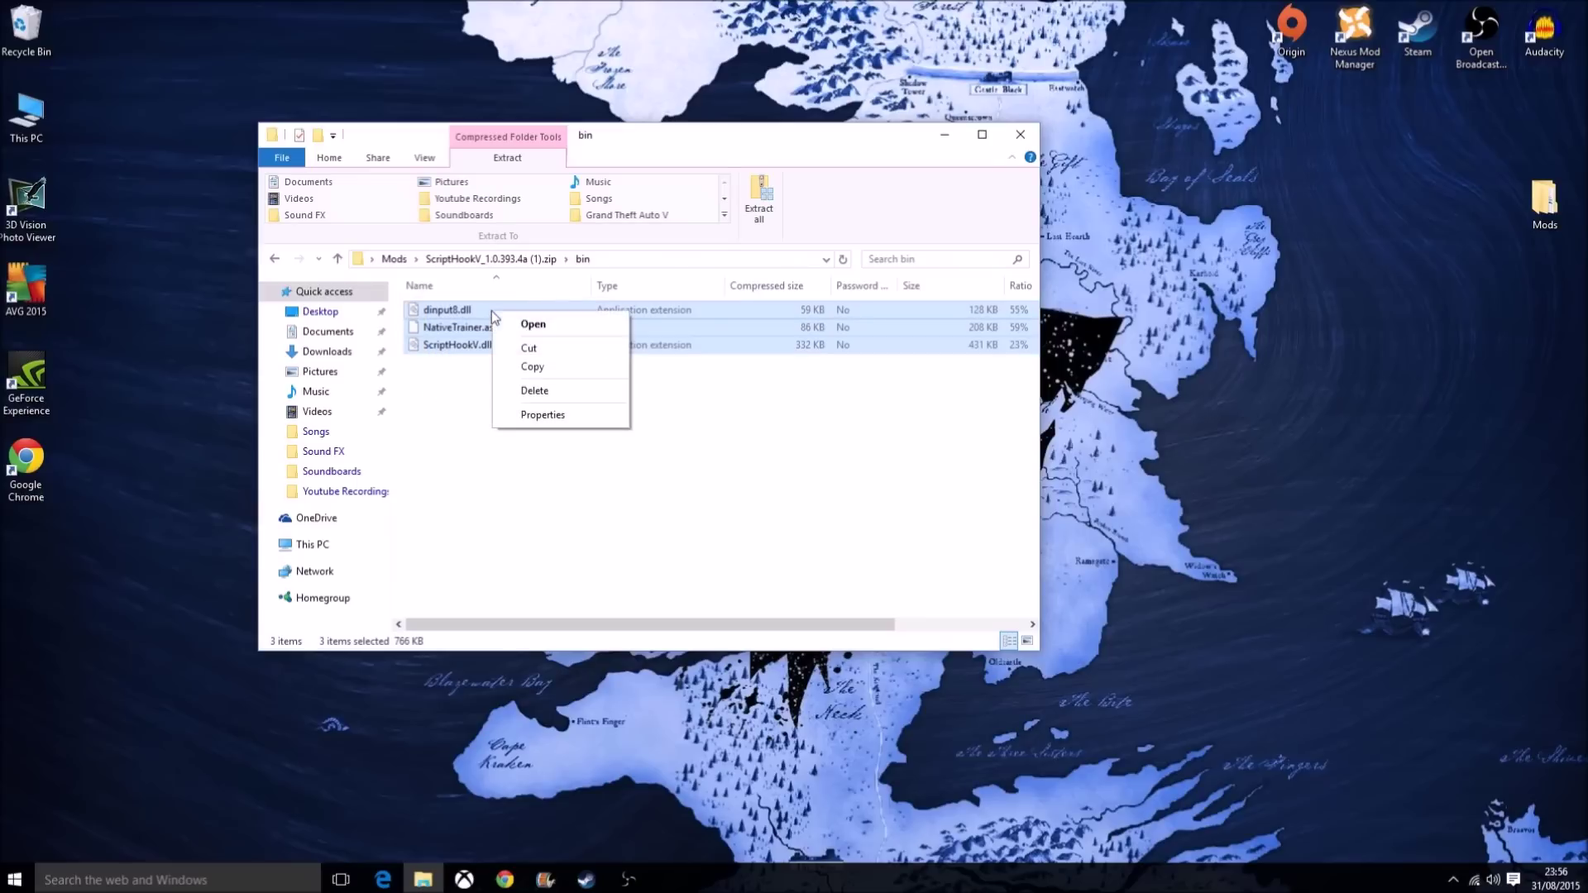
{"action": "left_click", "coordinate": [559, 373]}
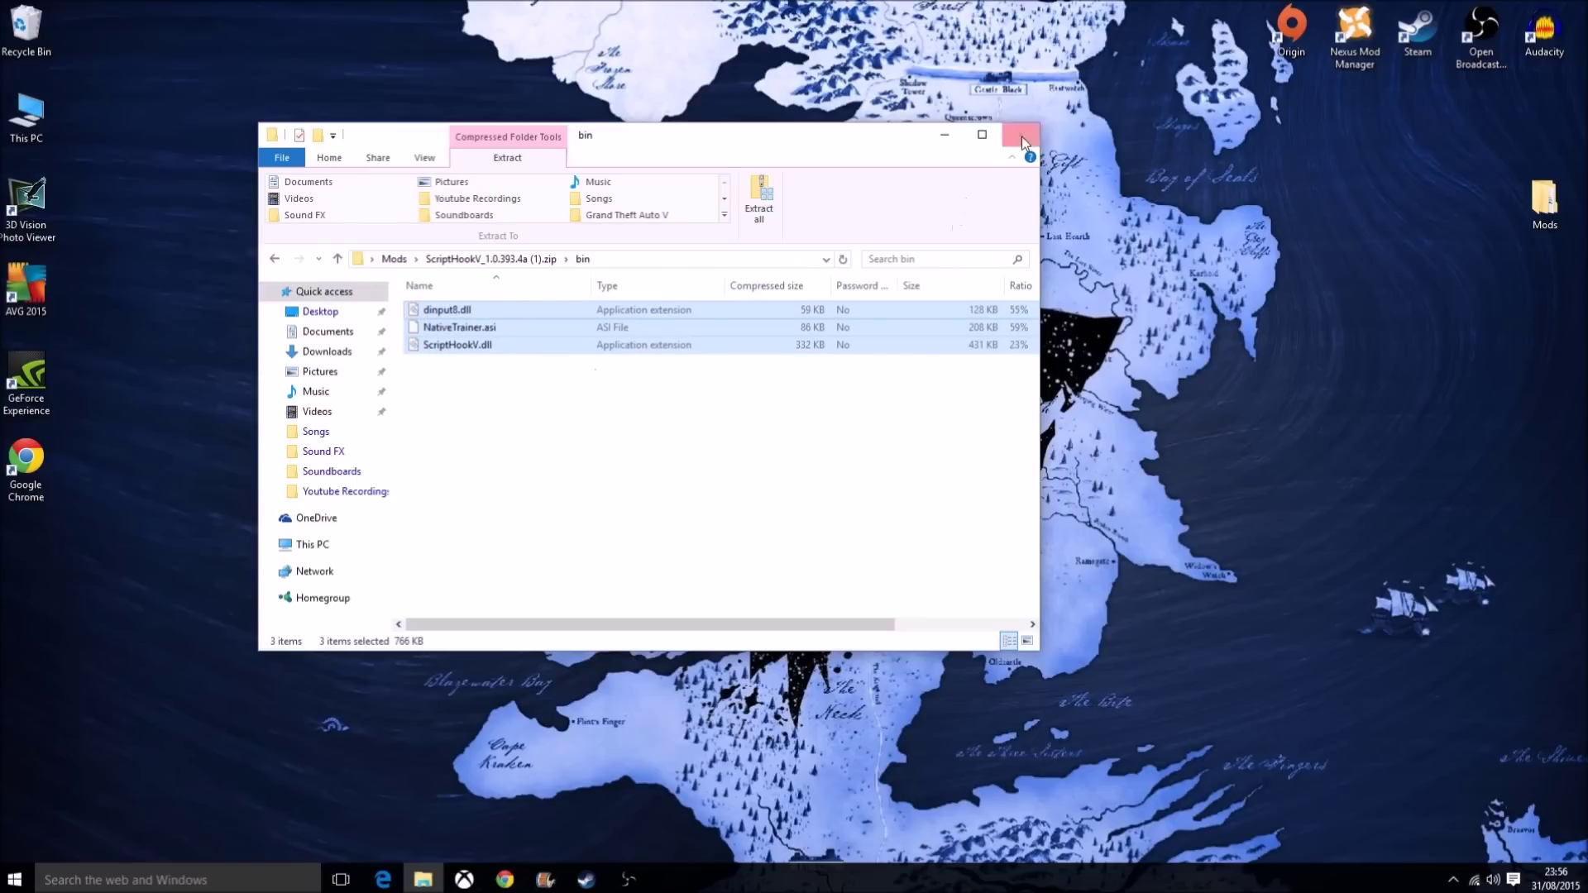
Launch Steam maximized and go to the game Library.
{"action": "left_click", "coordinate": [950, 137]}
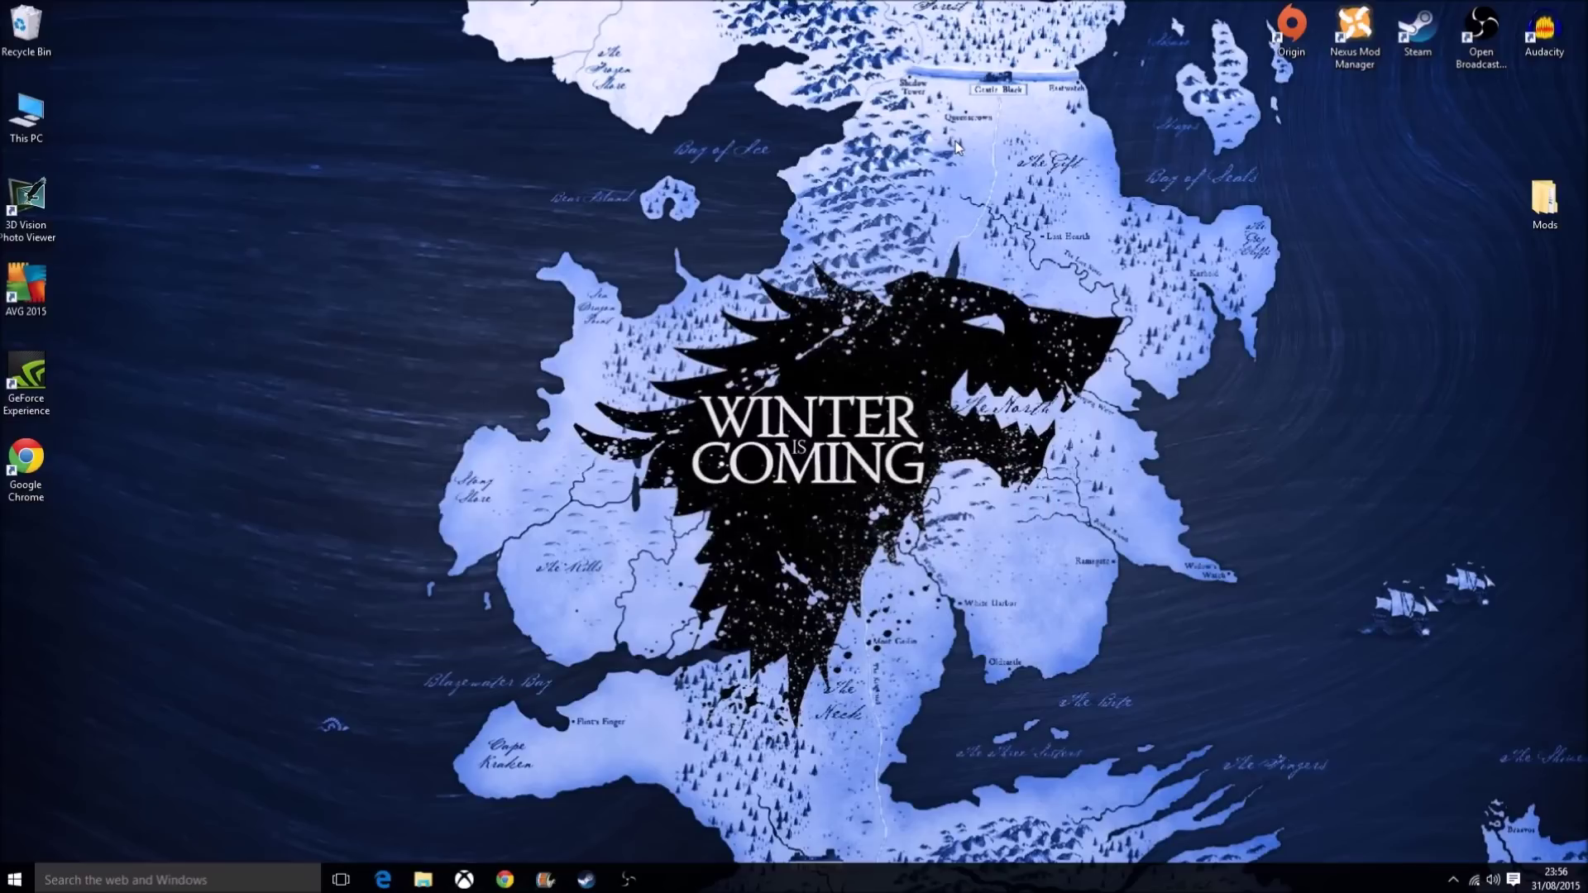
{"action": "double_click", "coordinate": [1432, 33]}
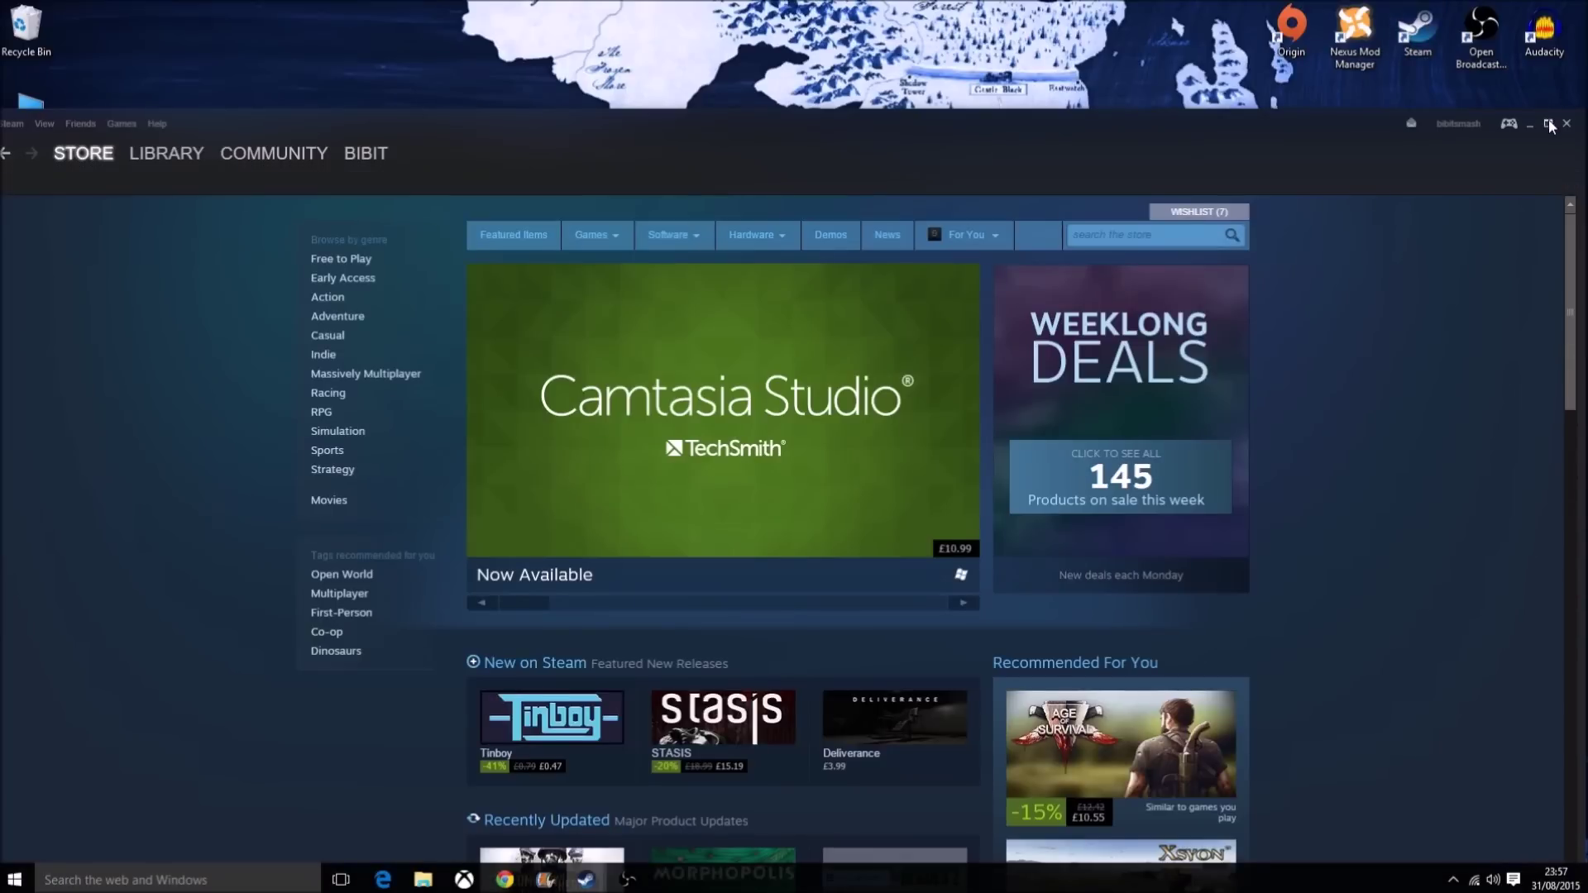
{"action": "left_click", "coordinate": [1549, 125]}
{"action": "left_click", "coordinate": [151, 57]}
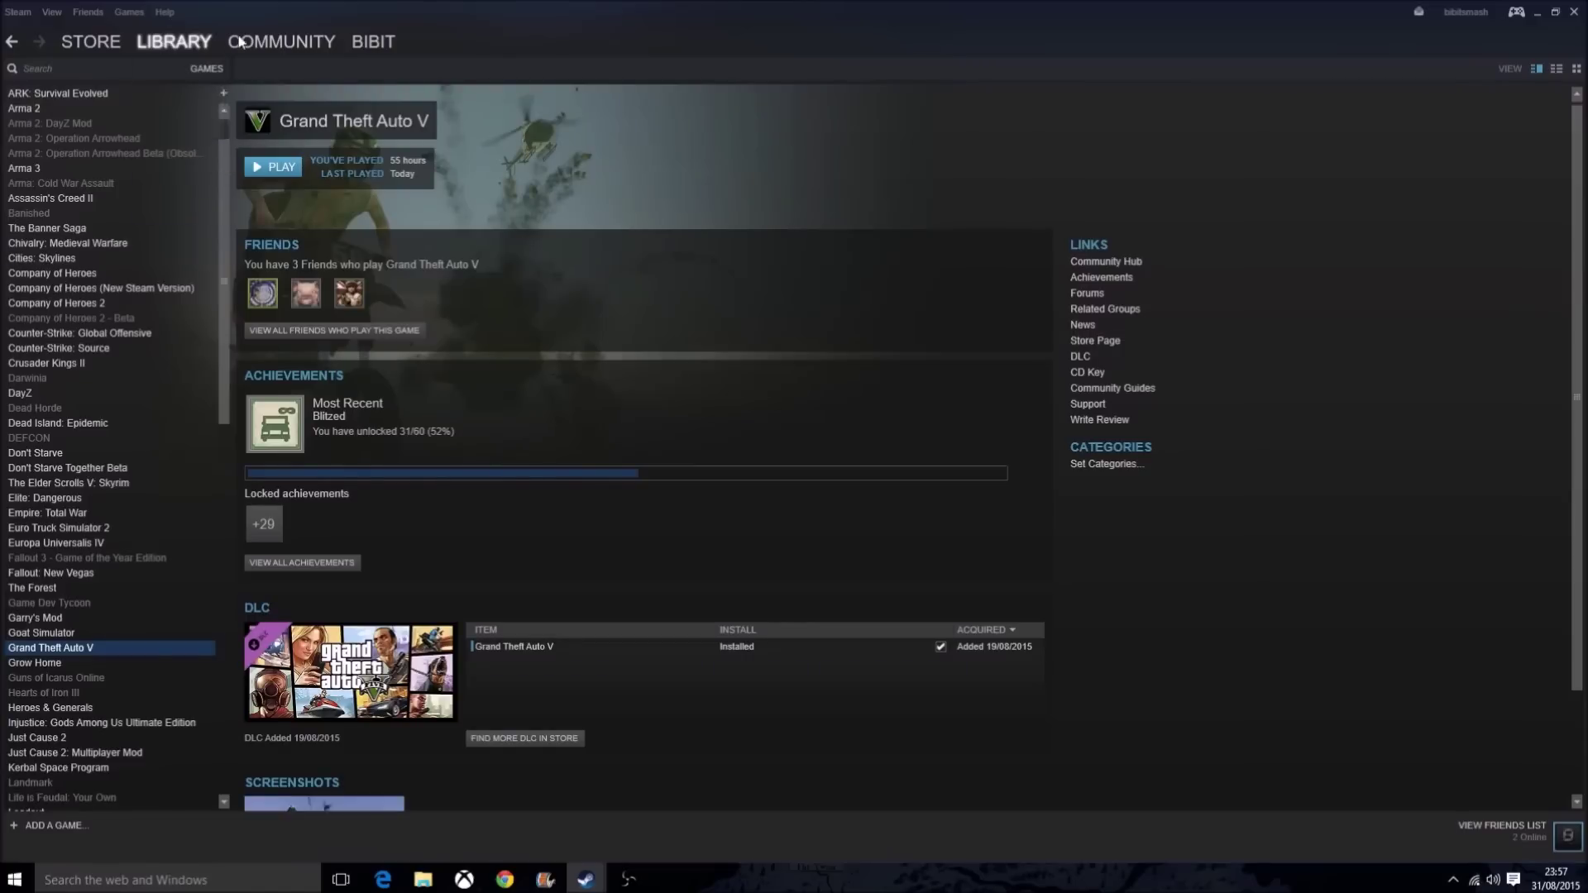
Browse Grand Theft Auto V's local files from its Properties to open the install folder.
{"action": "right_click", "coordinate": [56, 642]}
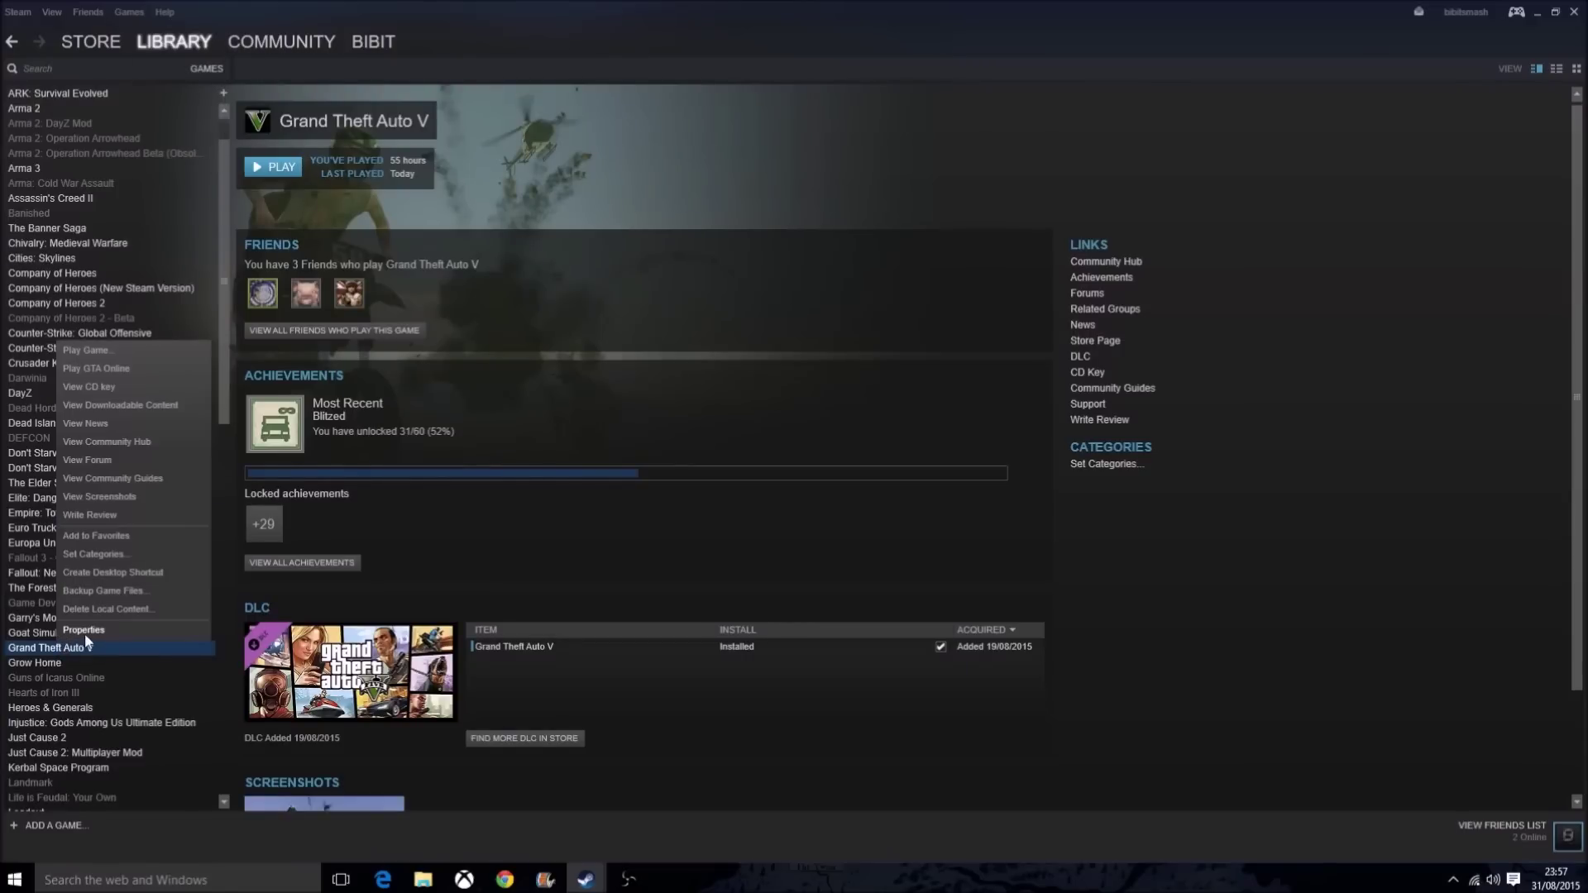
{"action": "left_click", "coordinate": [83, 628]}
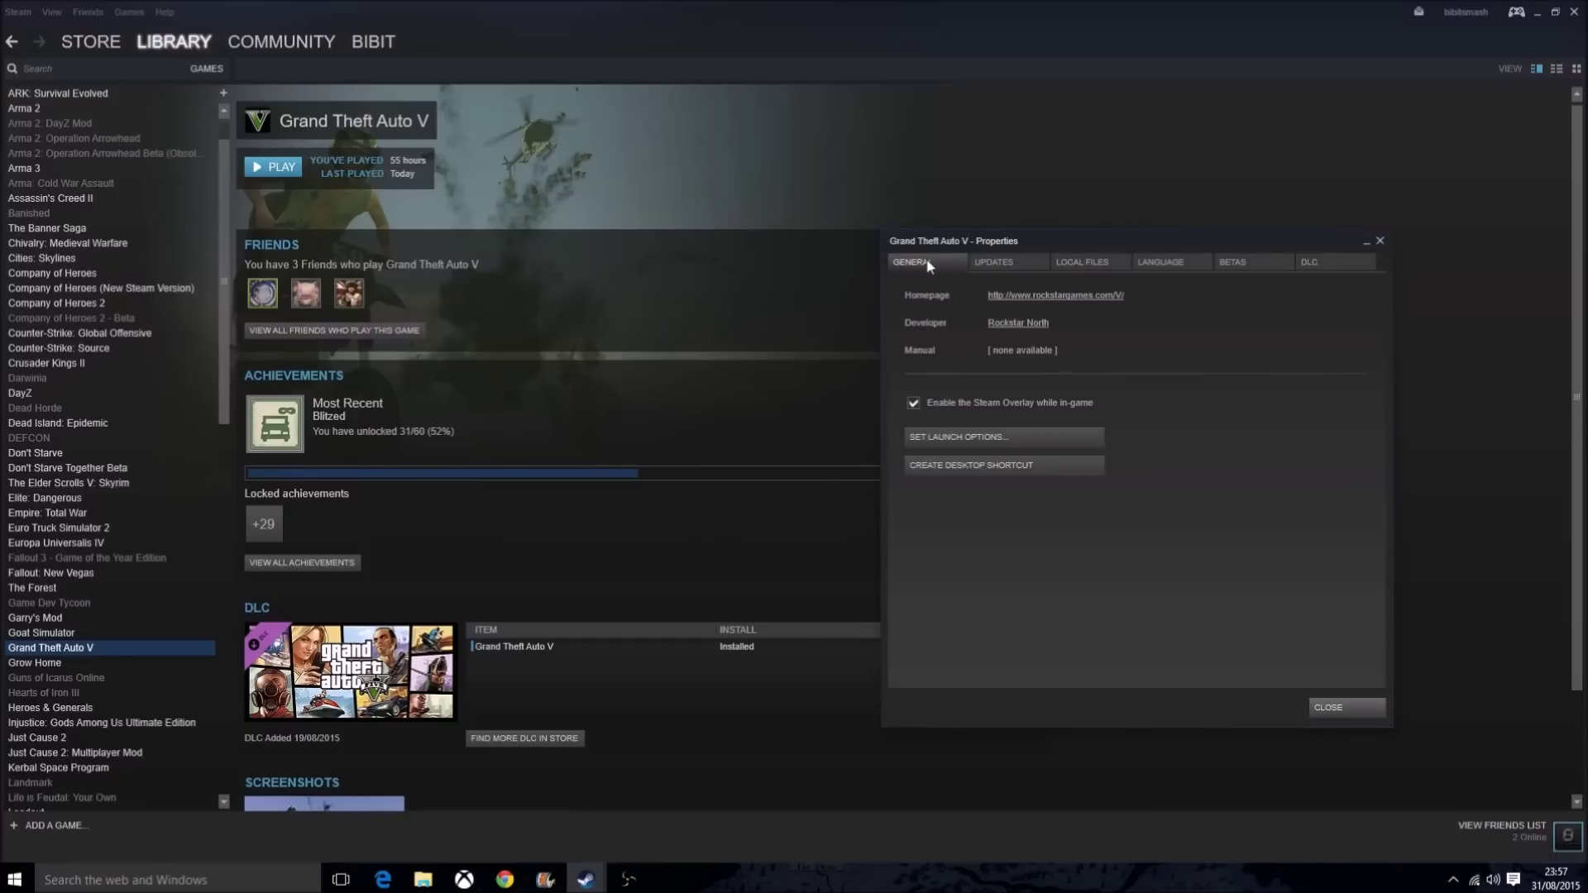
{"action": "left_click", "coordinate": [1014, 260]}
{"action": "left_click", "coordinate": [1107, 263]}
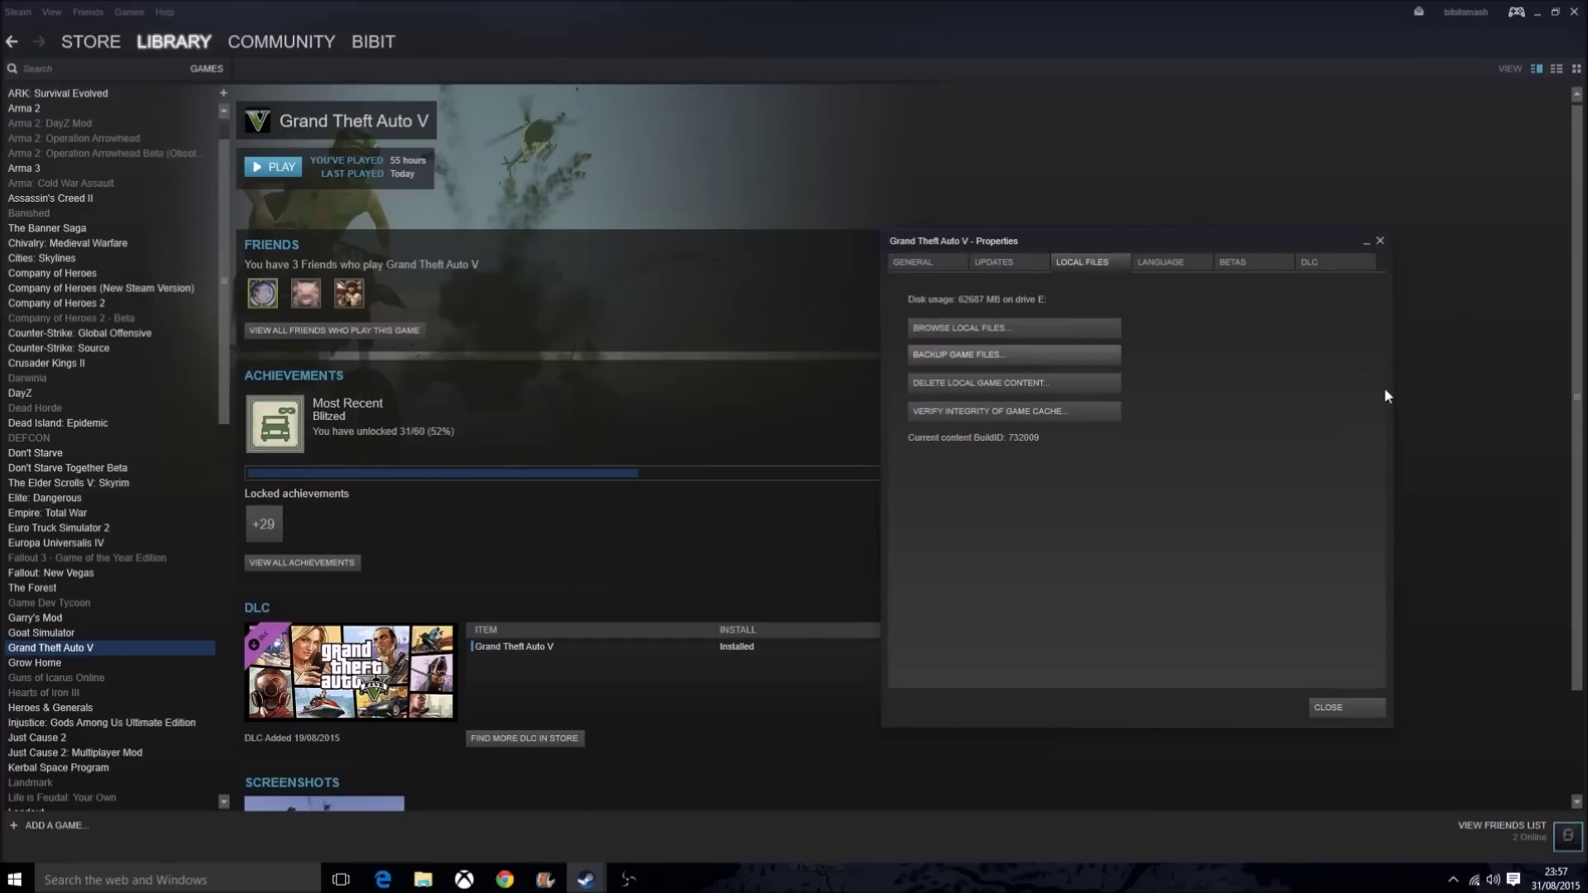
{"action": "left_click", "coordinate": [961, 329]}
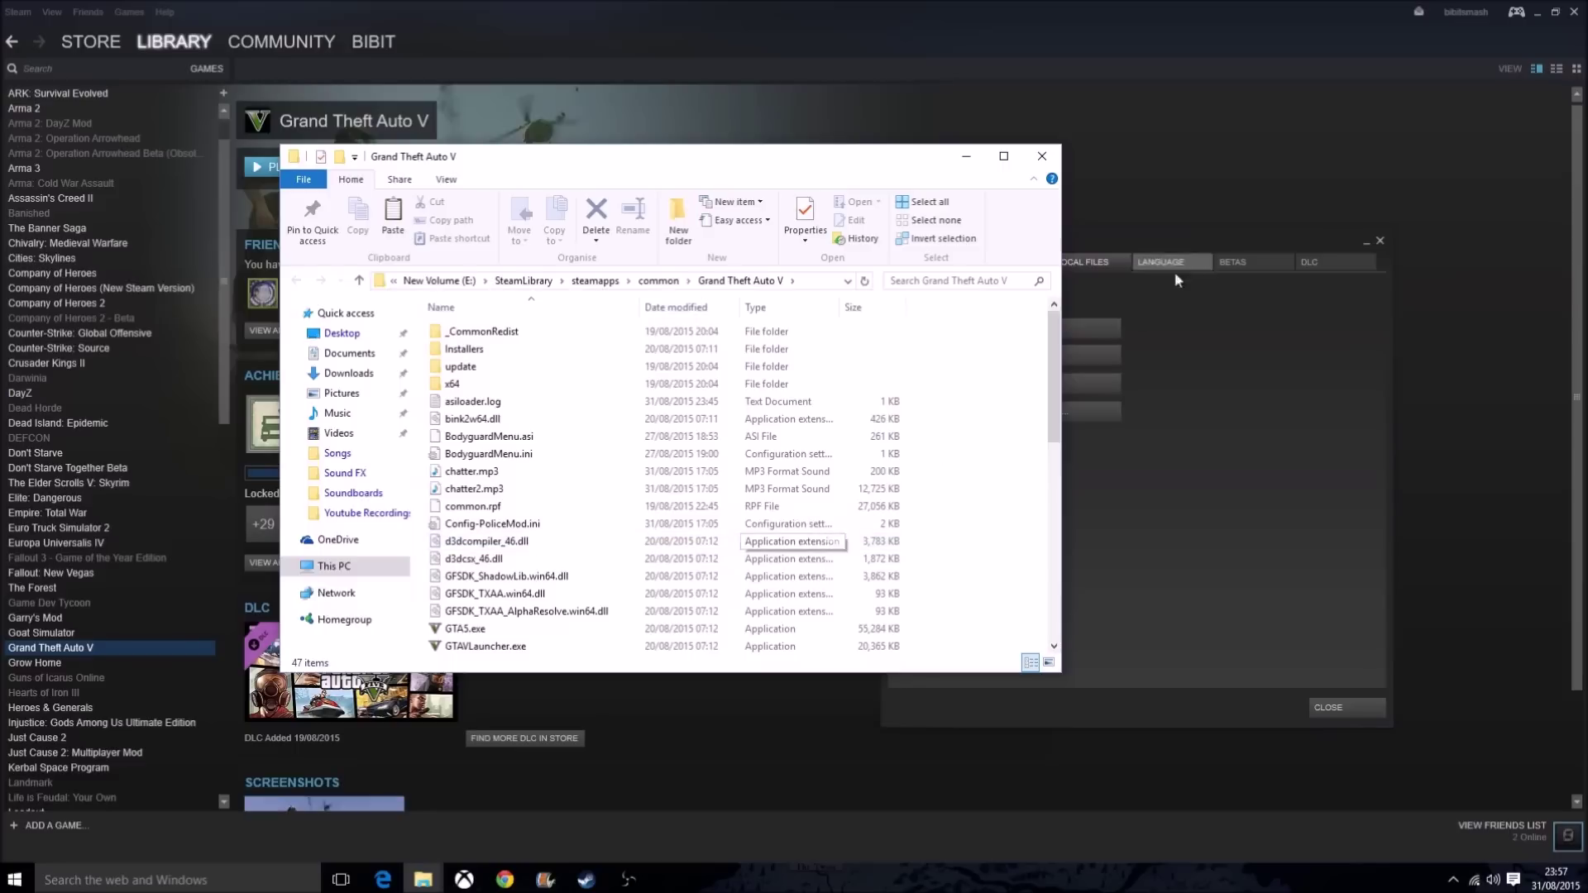
Close the game properties and look over the Grand Theft Auto V folder's contents.
{"action": "left_click", "coordinate": [1379, 241]}
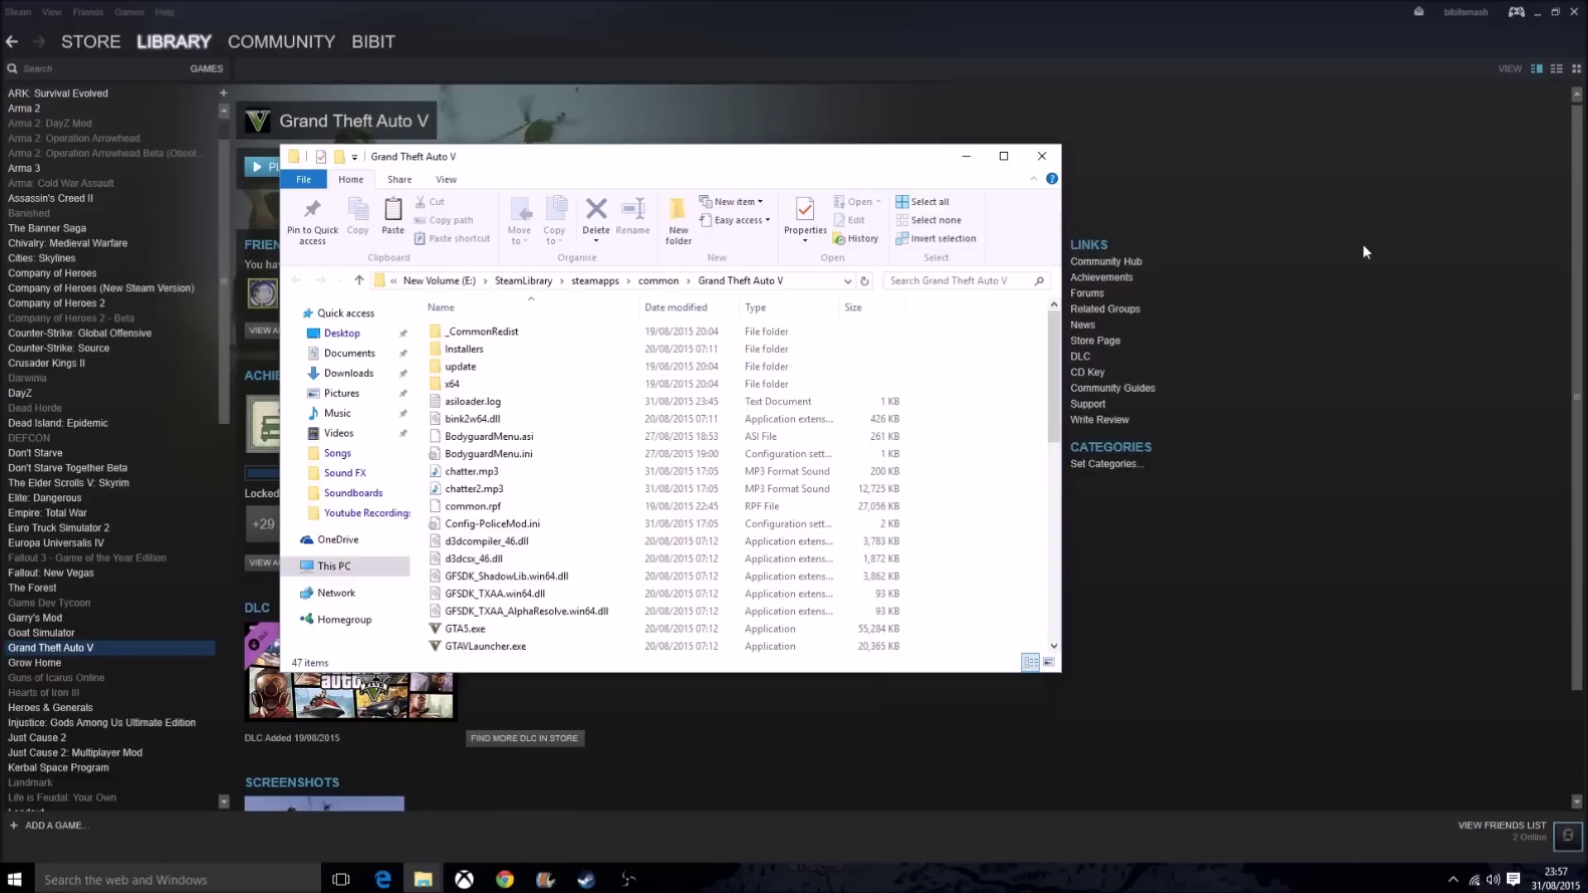
{"action": "scroll", "coordinate": [984, 387], "scroll_direction": "down", "scroll_amount": 1}
{"action": "scroll", "coordinate": [981, 380], "scroll_direction": "up", "scroll_amount": 1}
{"action": "scroll", "coordinate": [613, 375], "scroll_direction": "down", "scroll_amount": 4}
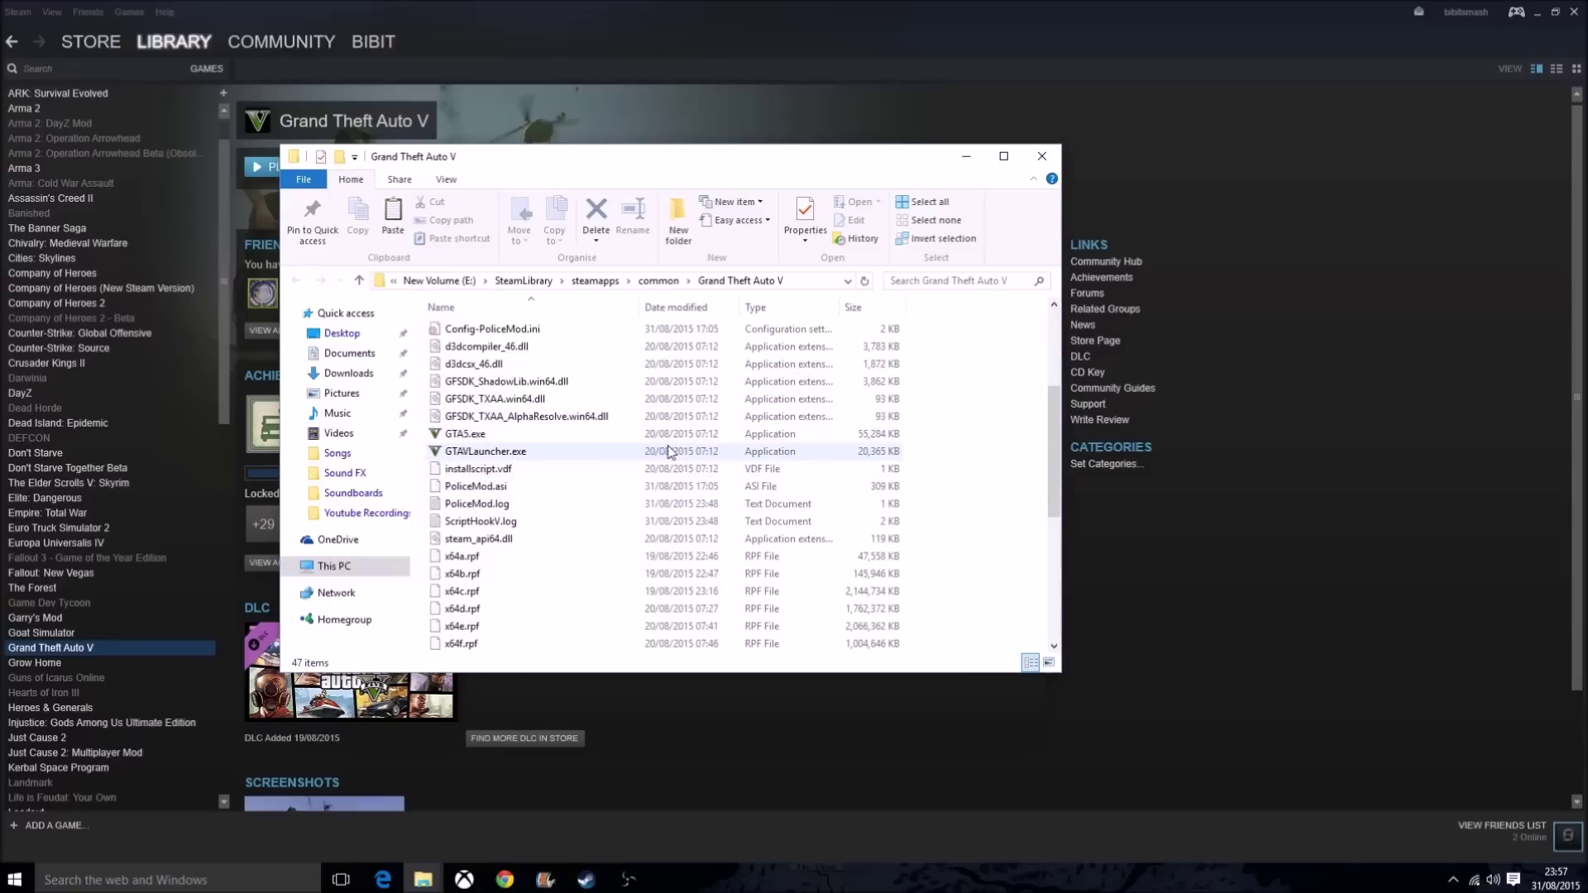
{"action": "scroll", "coordinate": [684, 477], "scroll_direction": "down", "scroll_amount": 5}
{"action": "scroll", "coordinate": [670, 464], "scroll_direction": "up", "scroll_amount": 9}
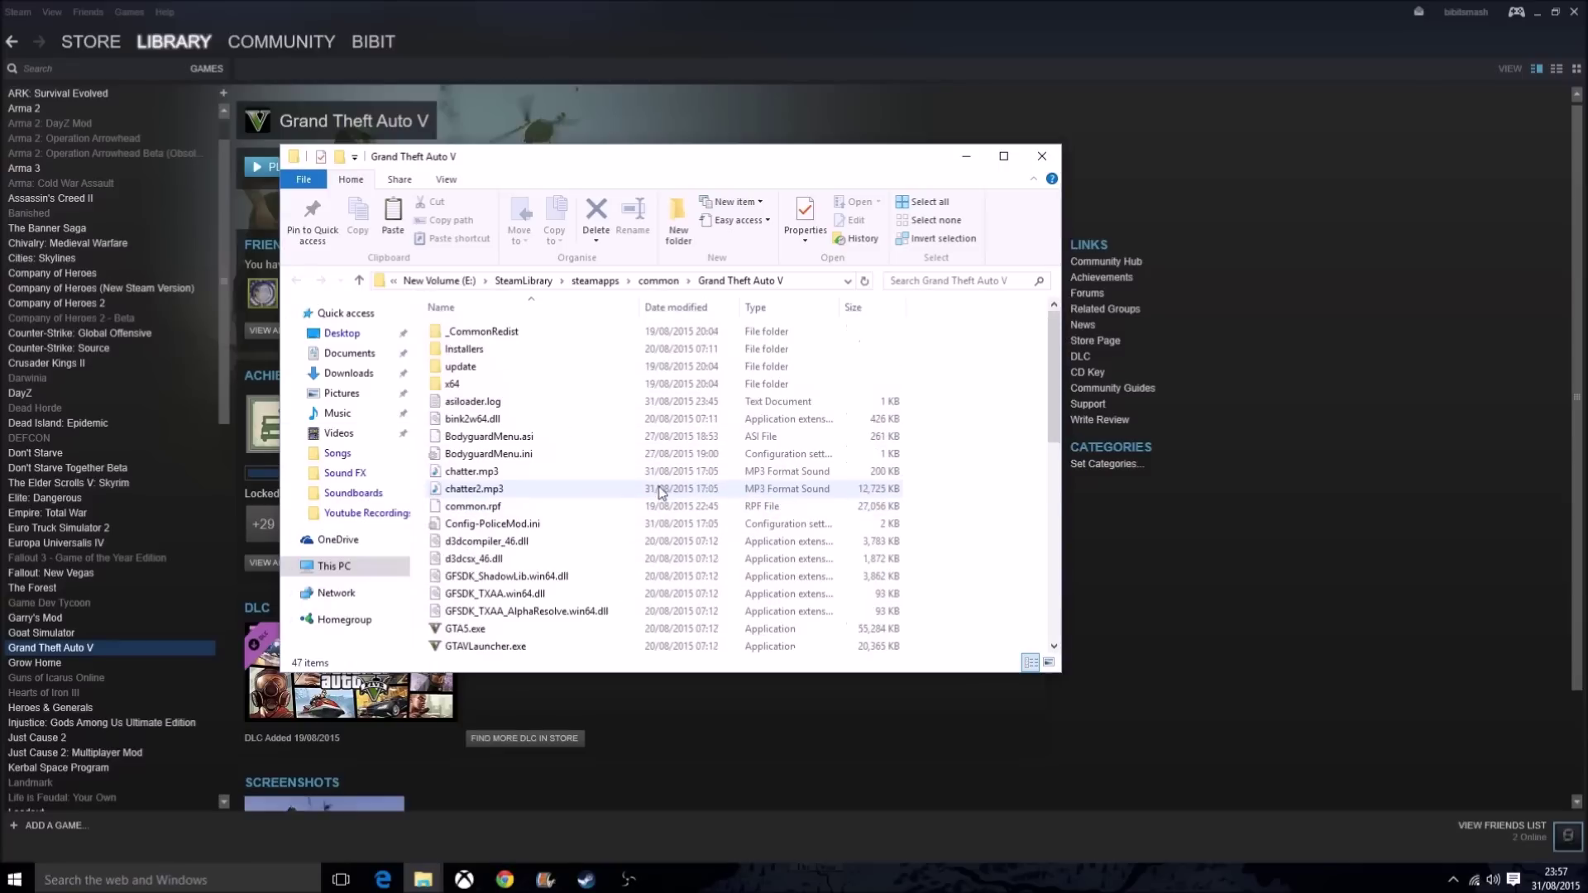
{"action": "scroll", "coordinate": [953, 471], "scroll_direction": "down", "scroll_amount": 1}
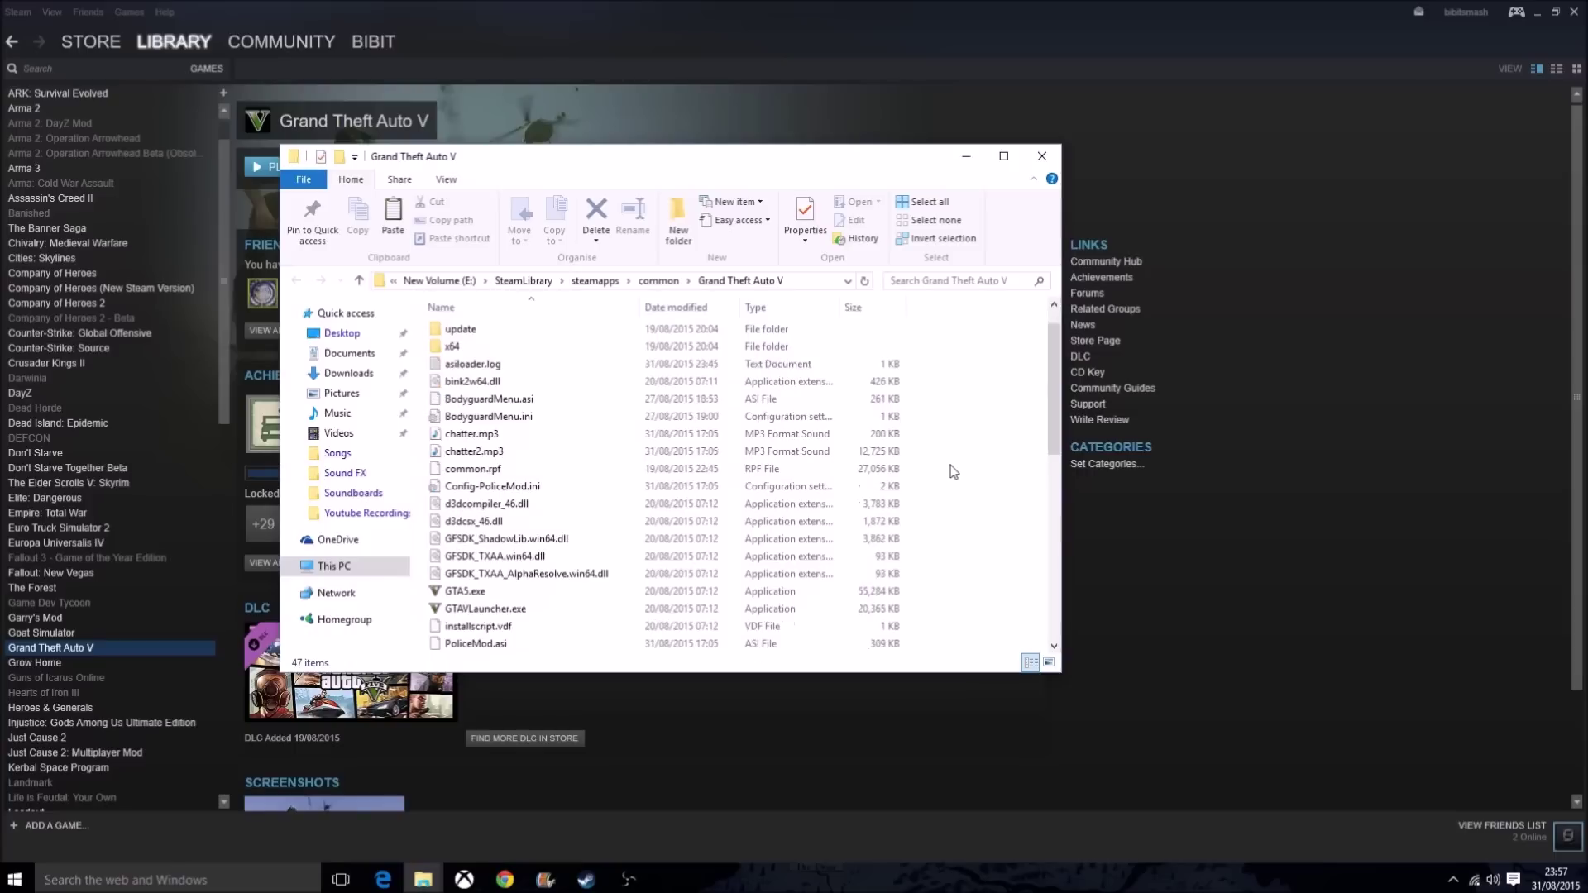
{"action": "scroll", "coordinate": [953, 471], "scroll_direction": "up", "scroll_amount": 1}
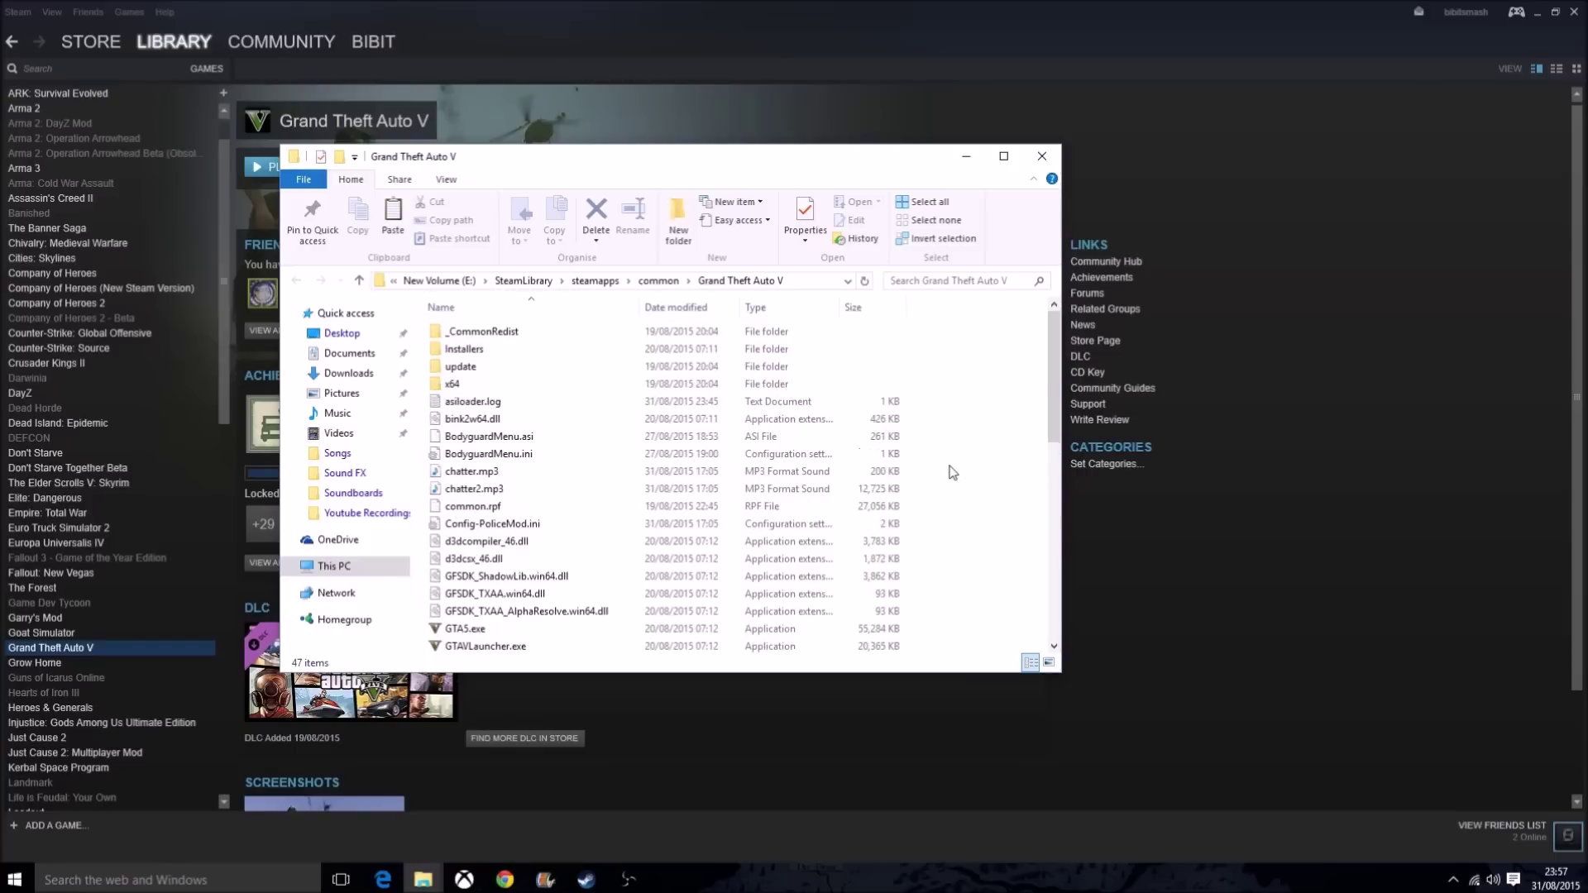
Paste dinput8.dll, NativeTrainer.asi and ScriptHookV.dll into the game folder, then close it.
{"action": "right_click", "coordinate": [929, 407]}
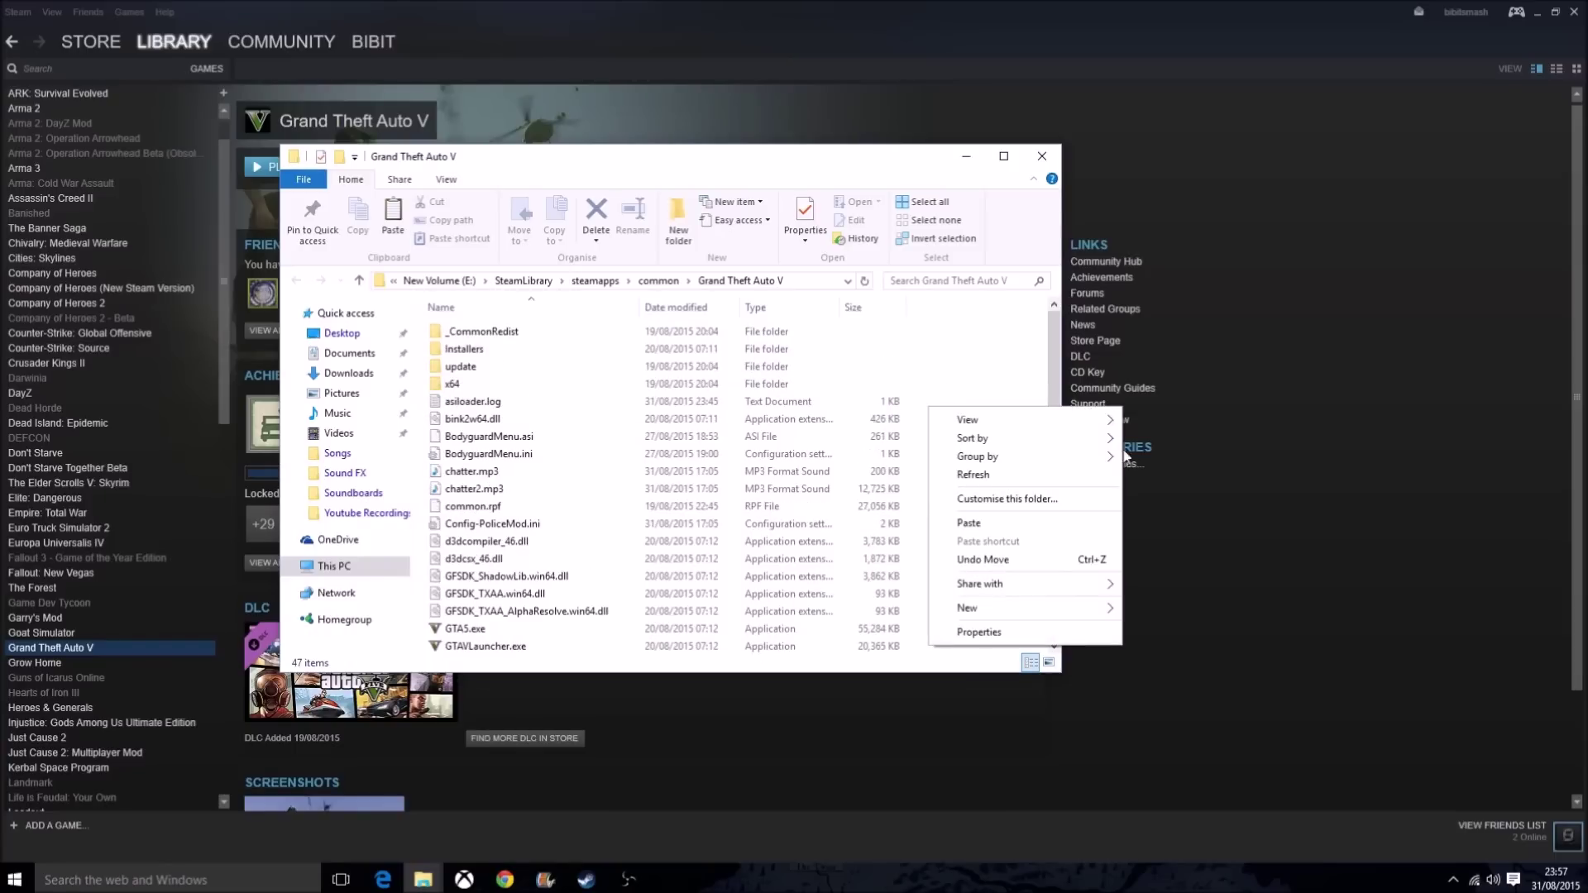
{"action": "left_click", "coordinate": [984, 525]}
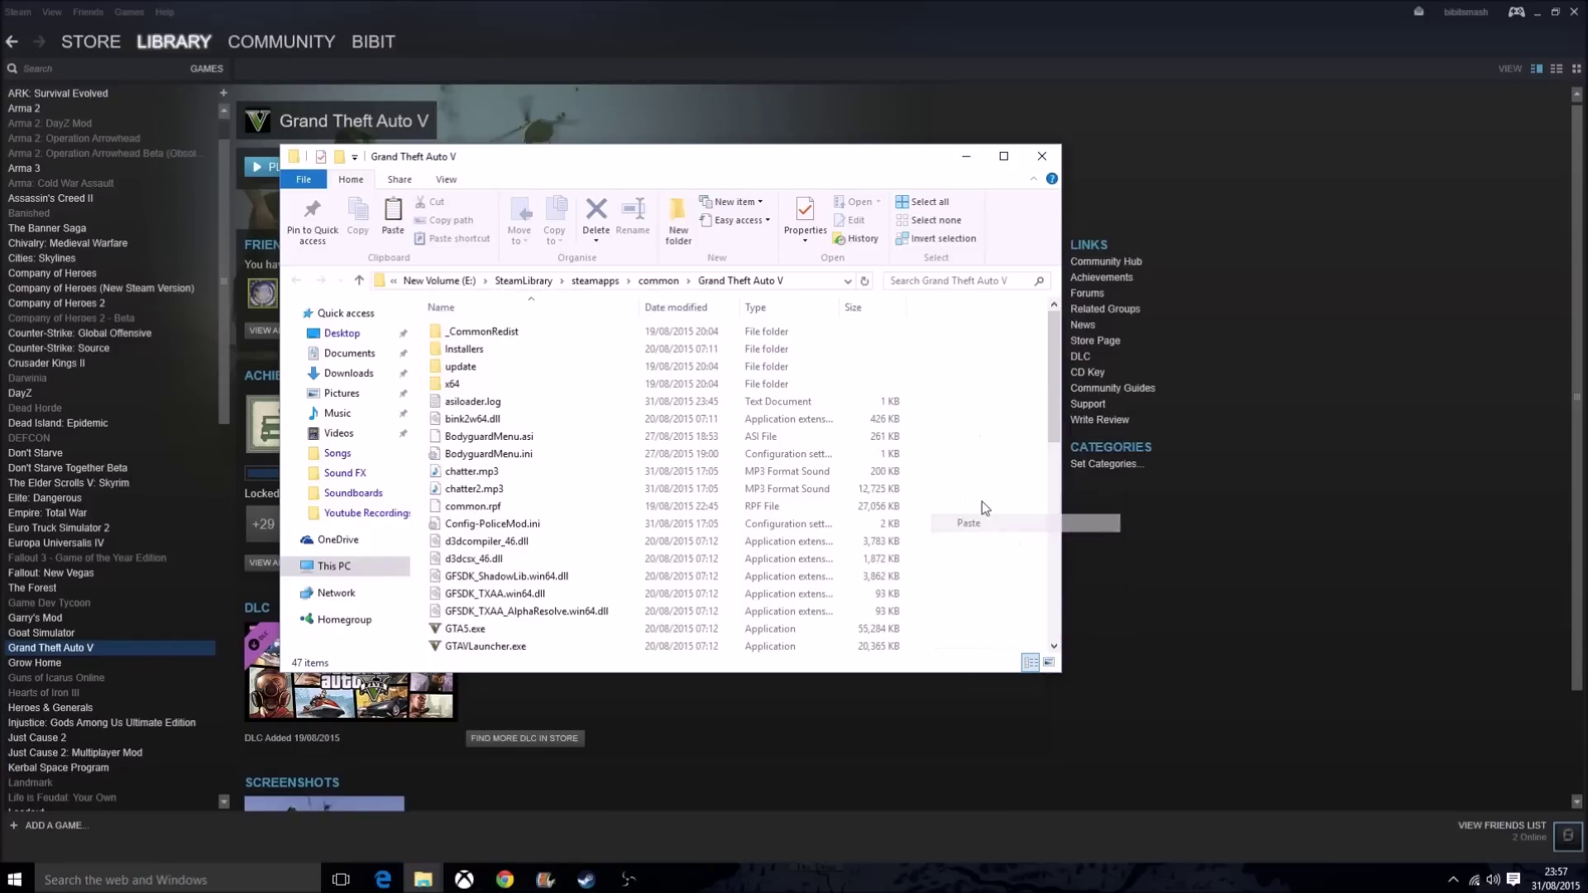
{"action": "scroll", "coordinate": [978, 496], "scroll_direction": "down", "scroll_amount": 5}
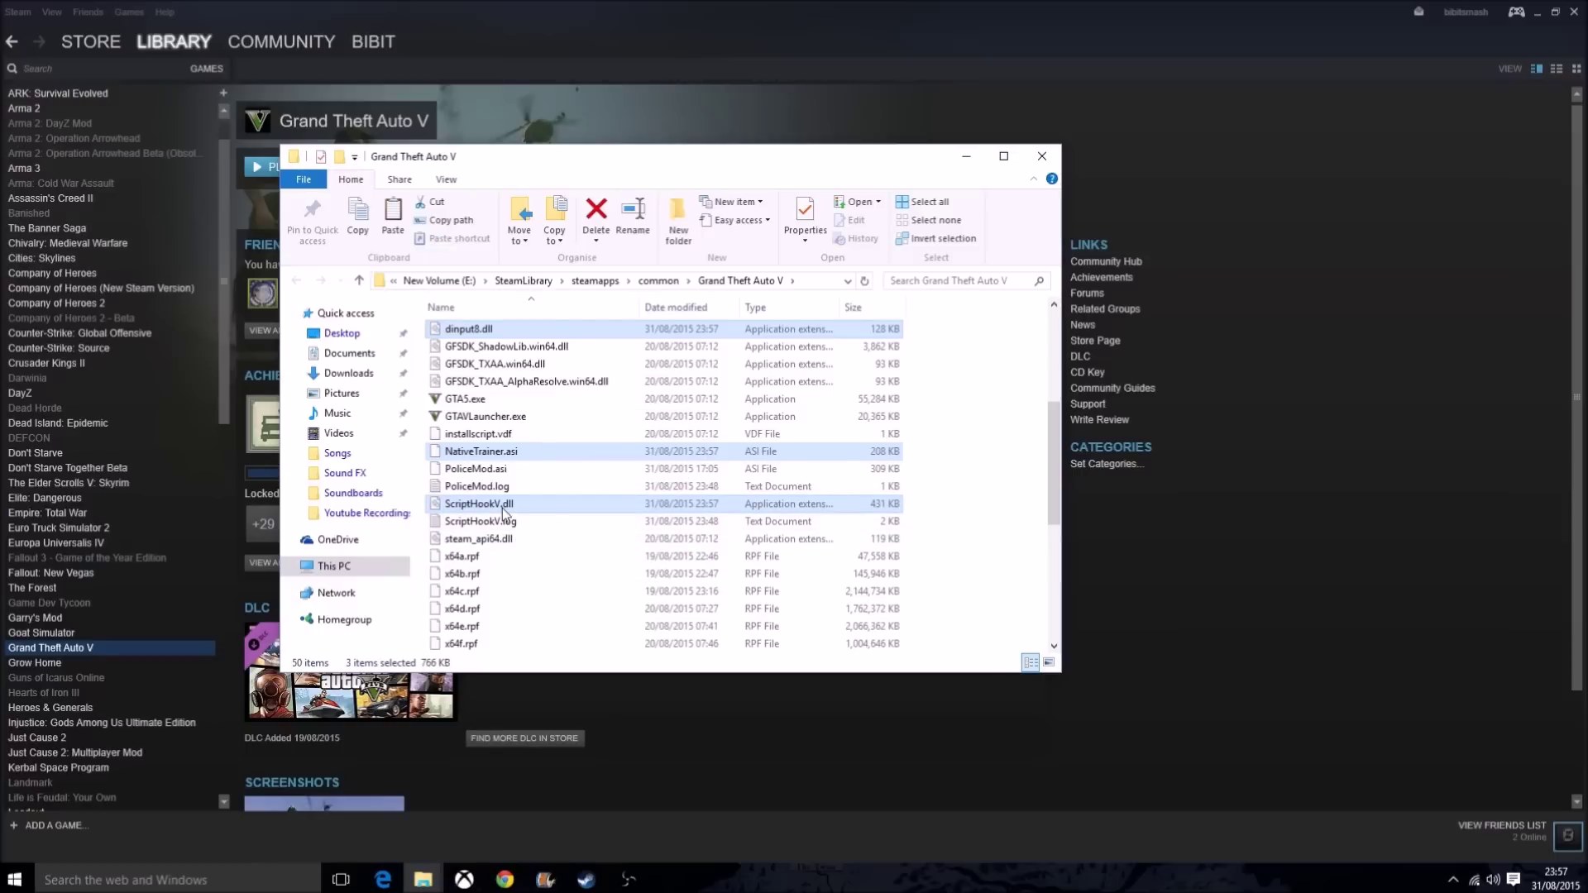
{"action": "left_click", "coordinate": [1045, 160]}
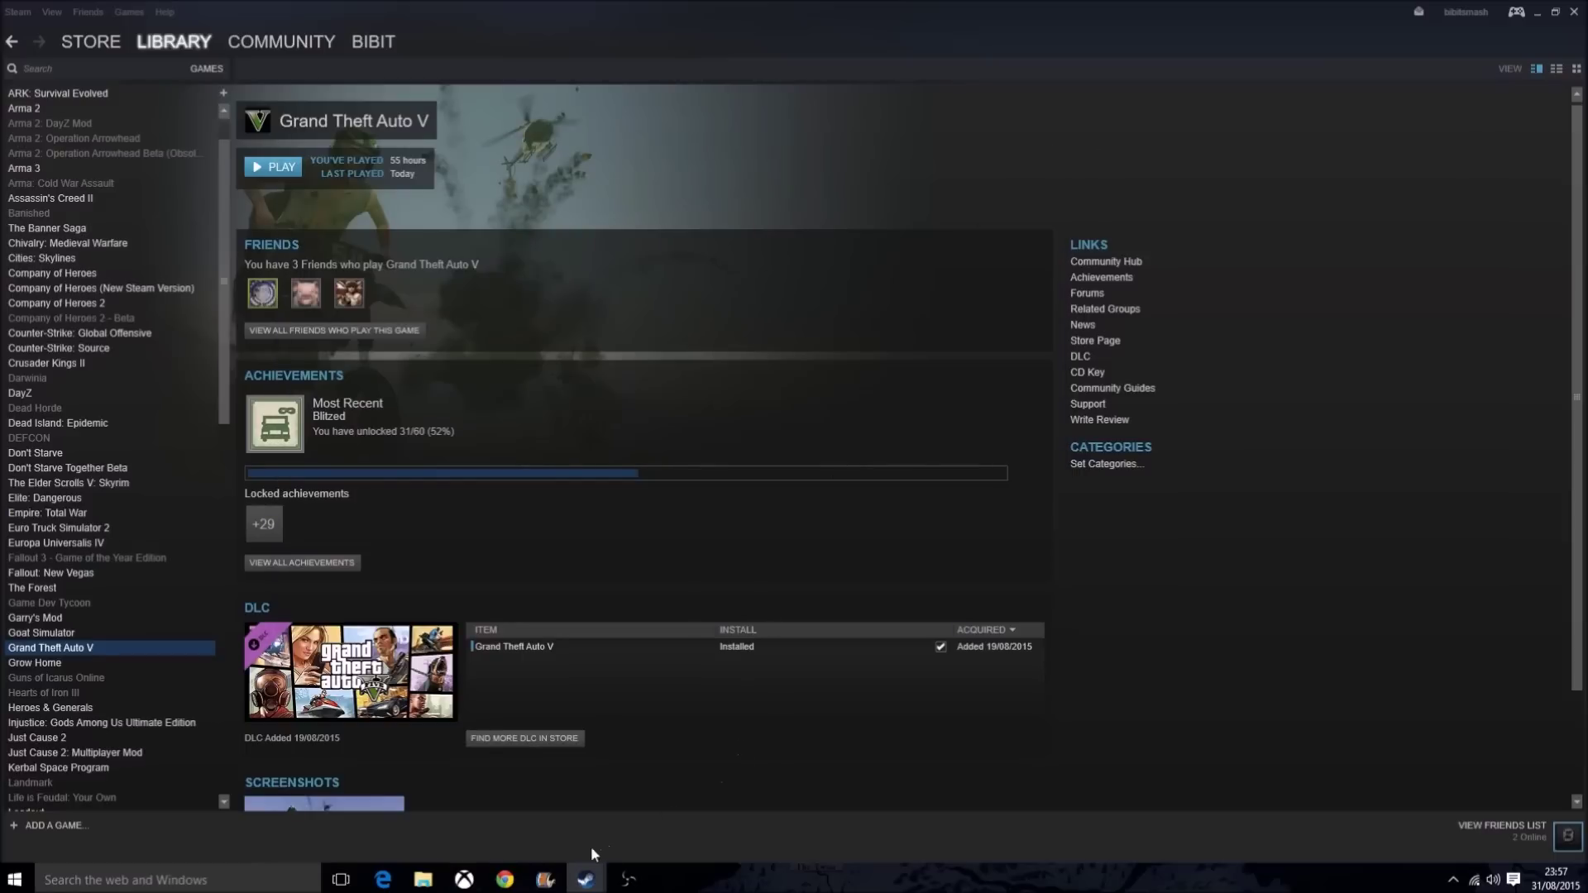
Close the Grand Theft Auto V Properties window from its taskbar preview.
{"action": "mouse_move", "coordinate": [588, 876]}
{"action": "mouse_move", "coordinate": [698, 789]}
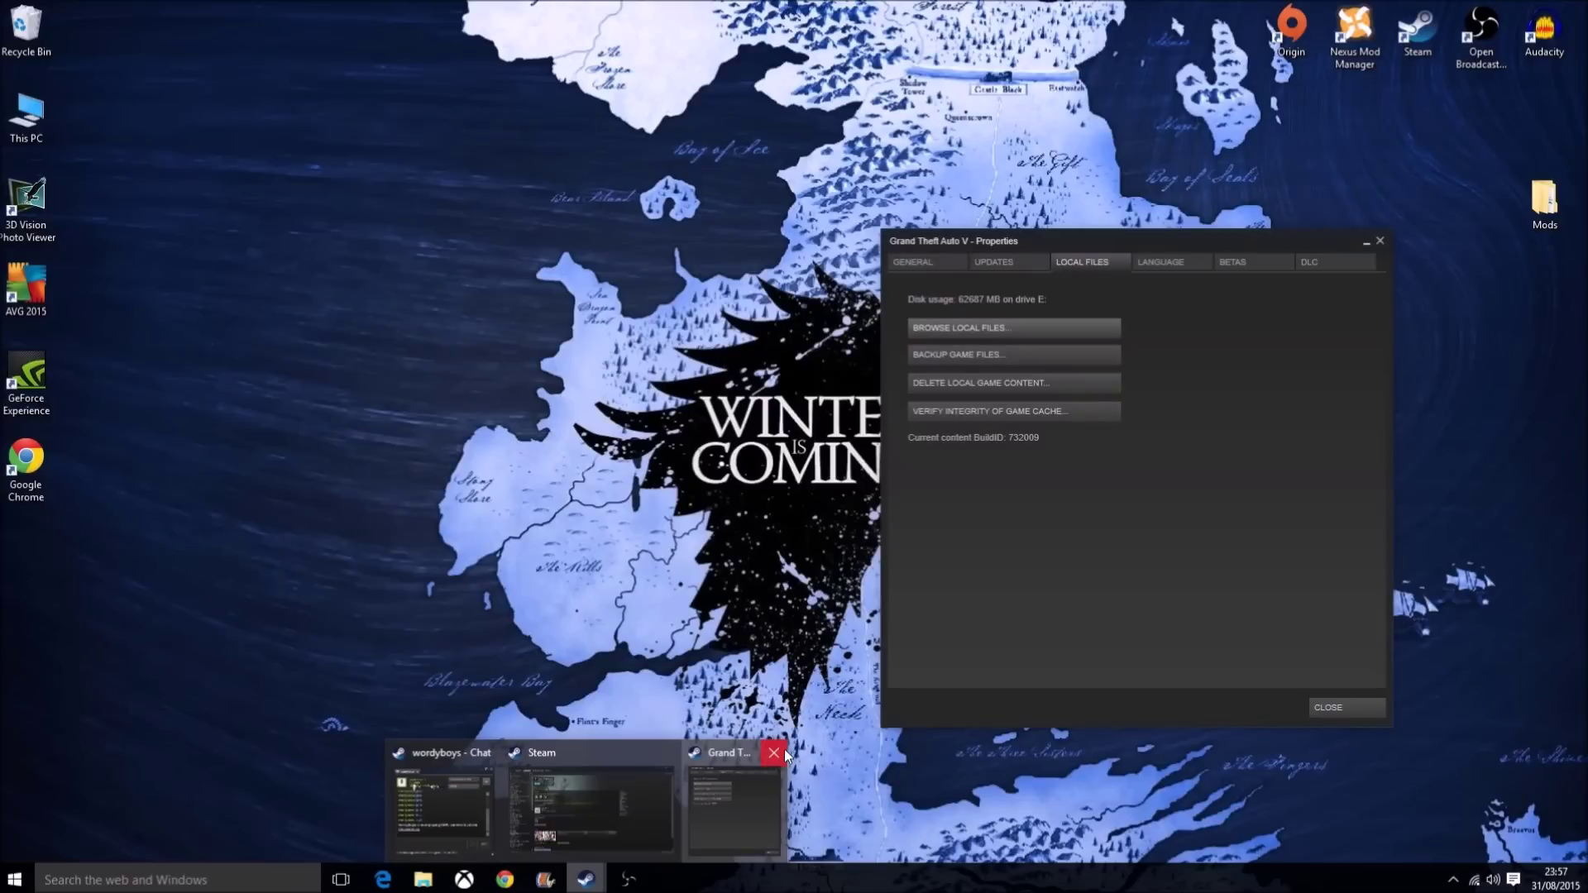
{"action": "left_click", "coordinate": [782, 754]}
Launch Grand Theft Auto V in story mode from Steam.
{"action": "mouse_move", "coordinate": [424, 878]}
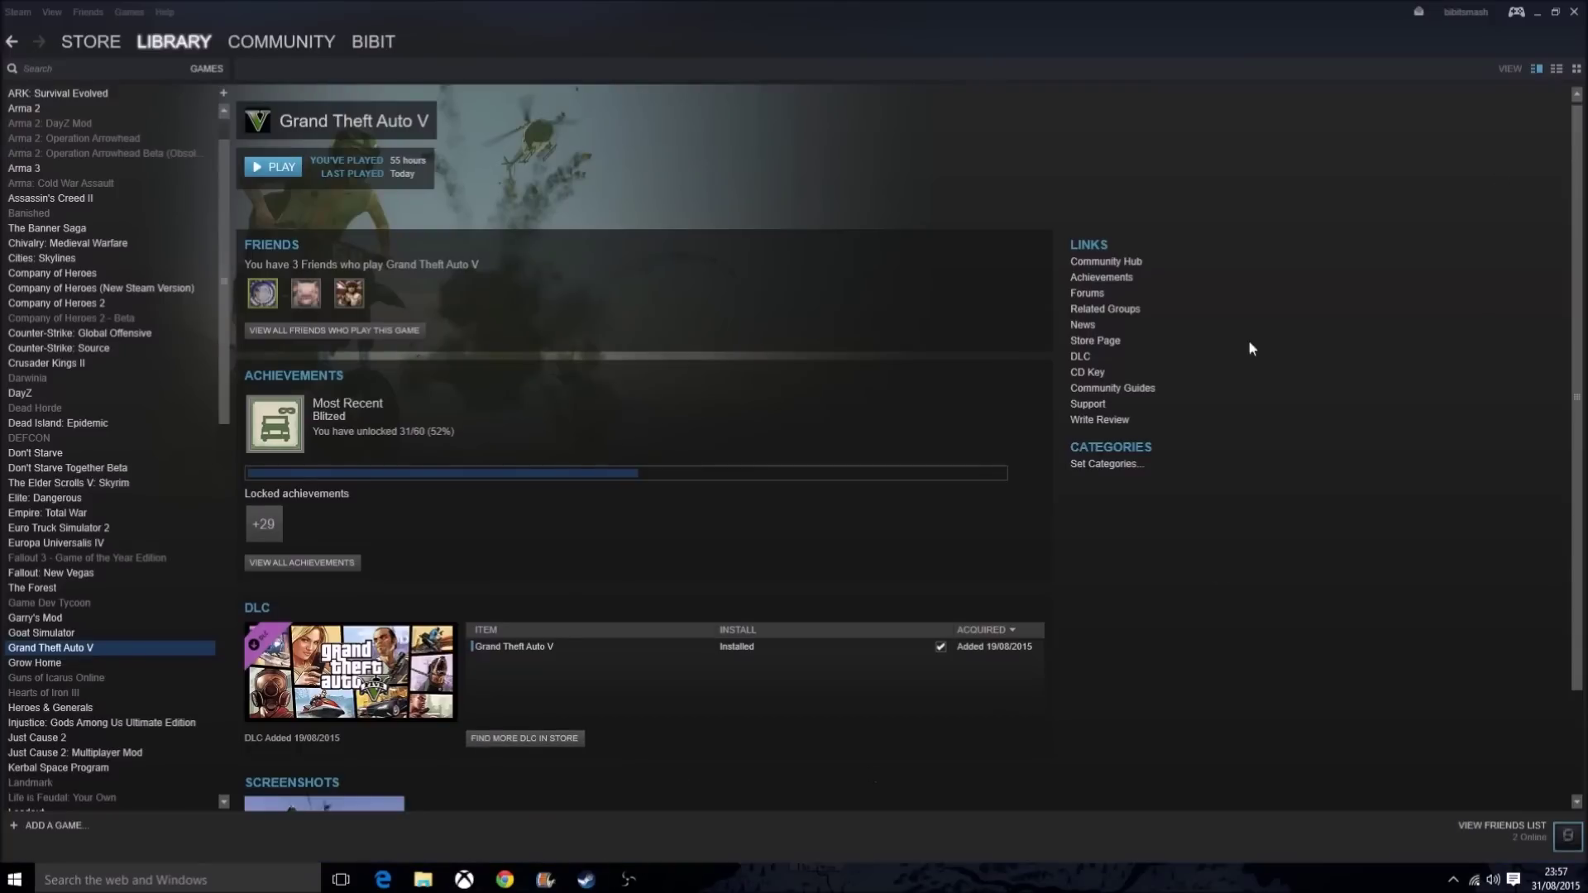
{"action": "left_click", "coordinate": [279, 169]}
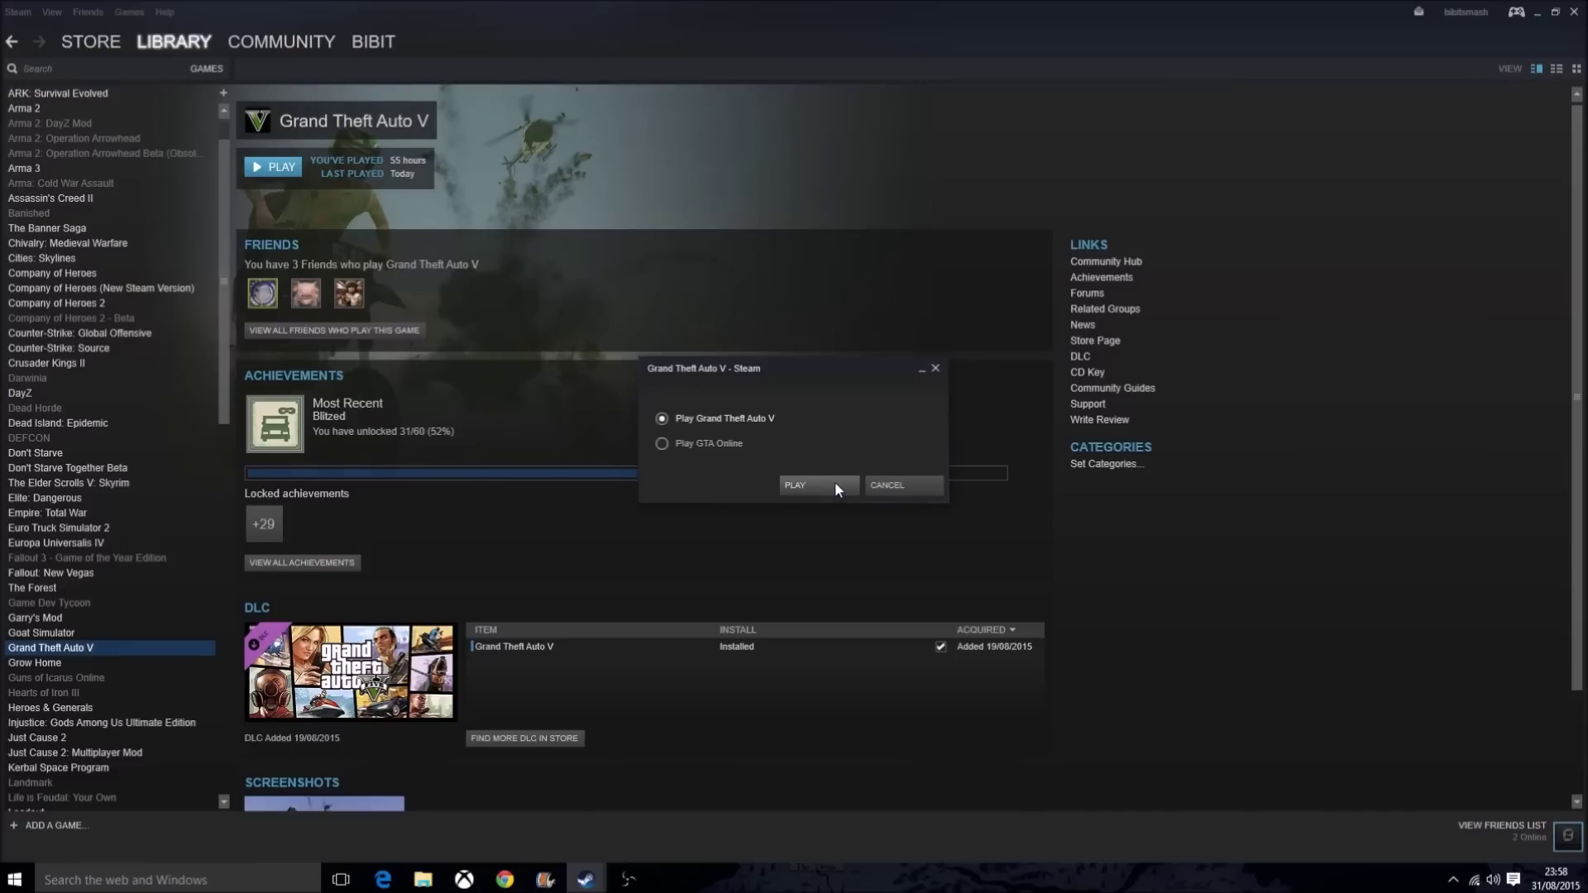
{"action": "left_click", "coordinate": [836, 485]}
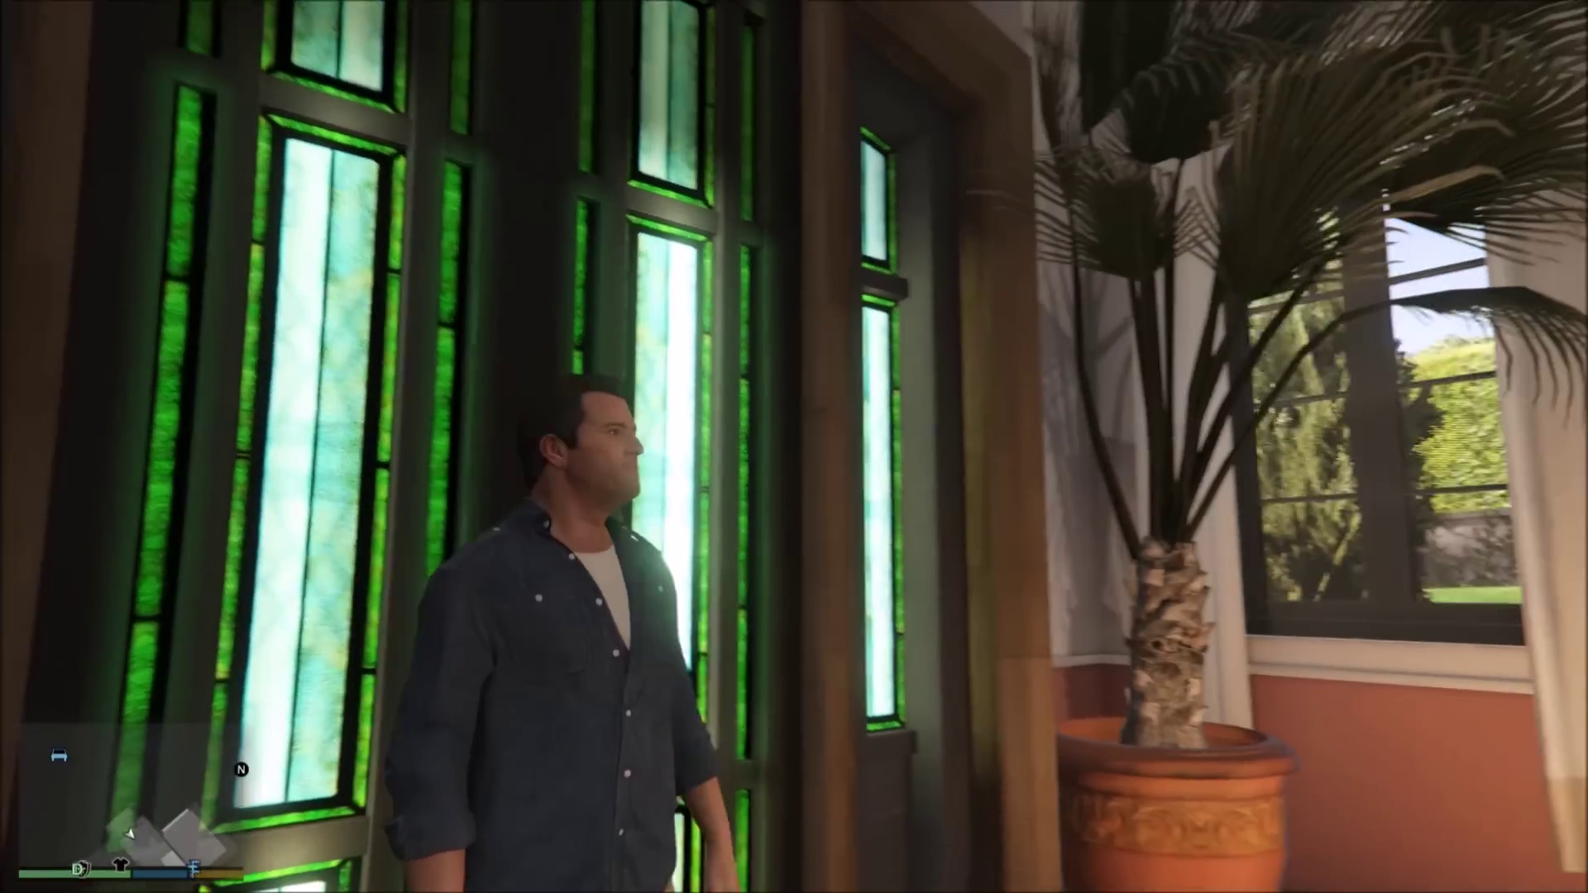
Walk out the front door and bring up the Native Trainer menu with F4.
{"action": "key", "text": "w"}
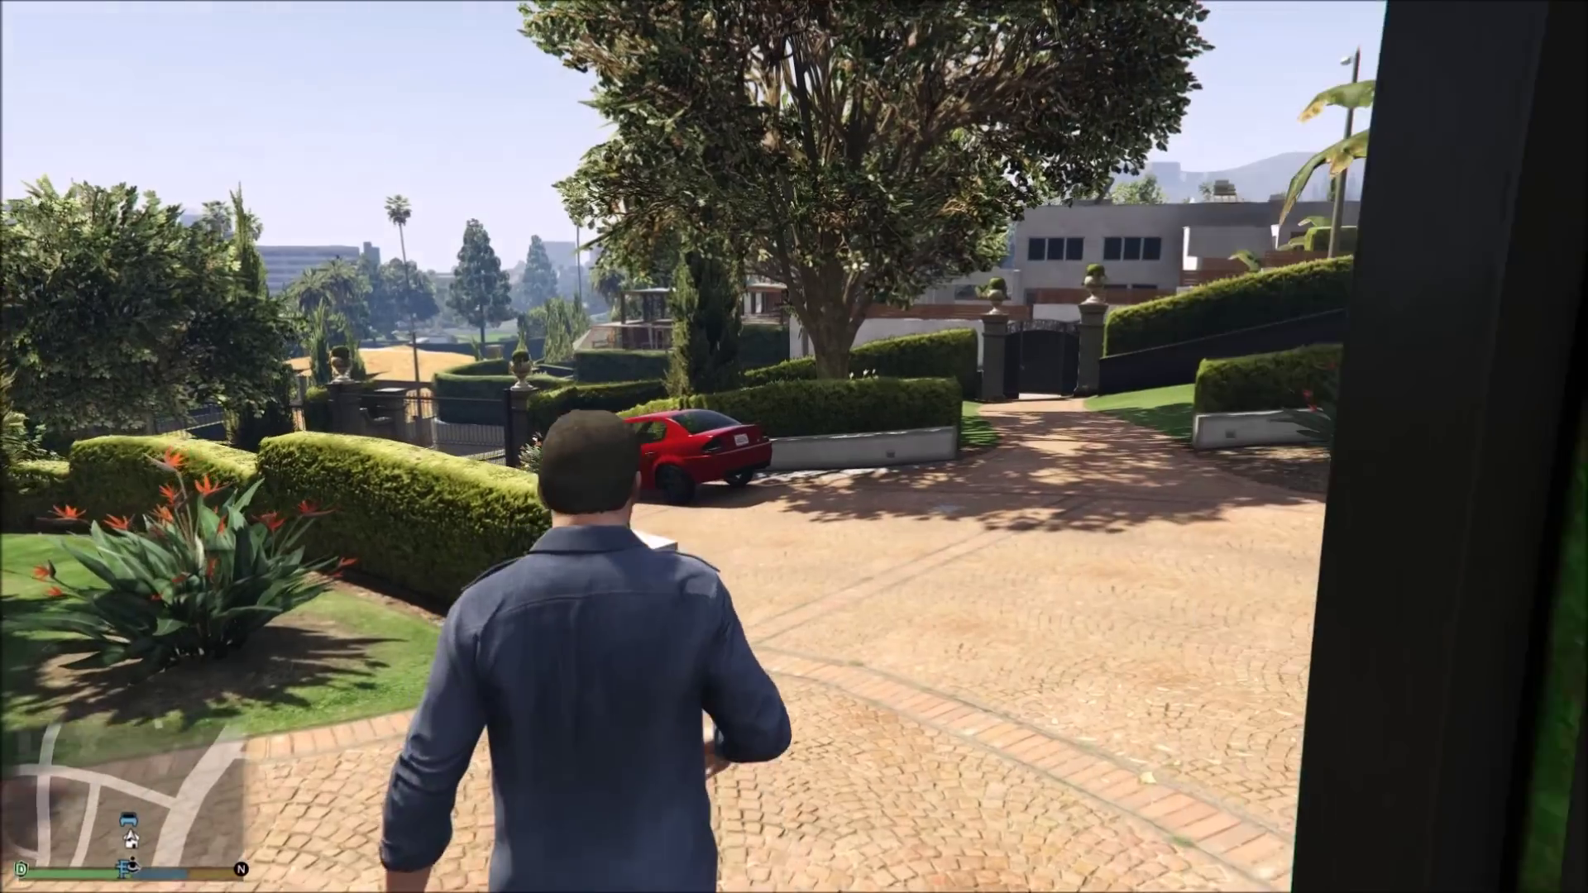
{"action": "key", "text": "F4"}
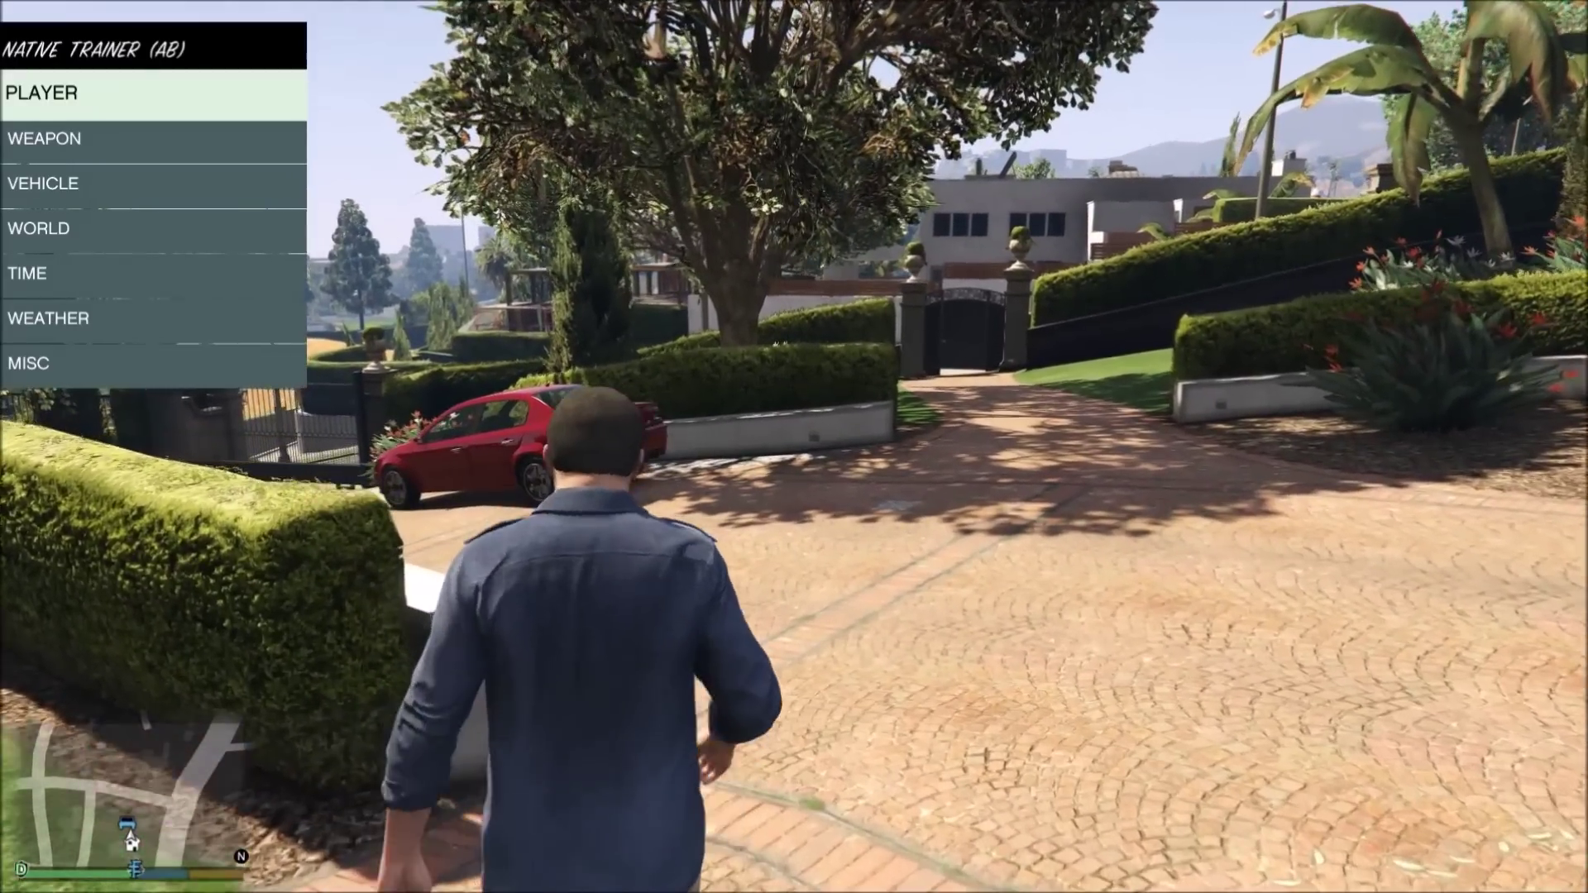
{"action": "key", "text": "BackSpace"}
{"action": "key", "text": "F4"}
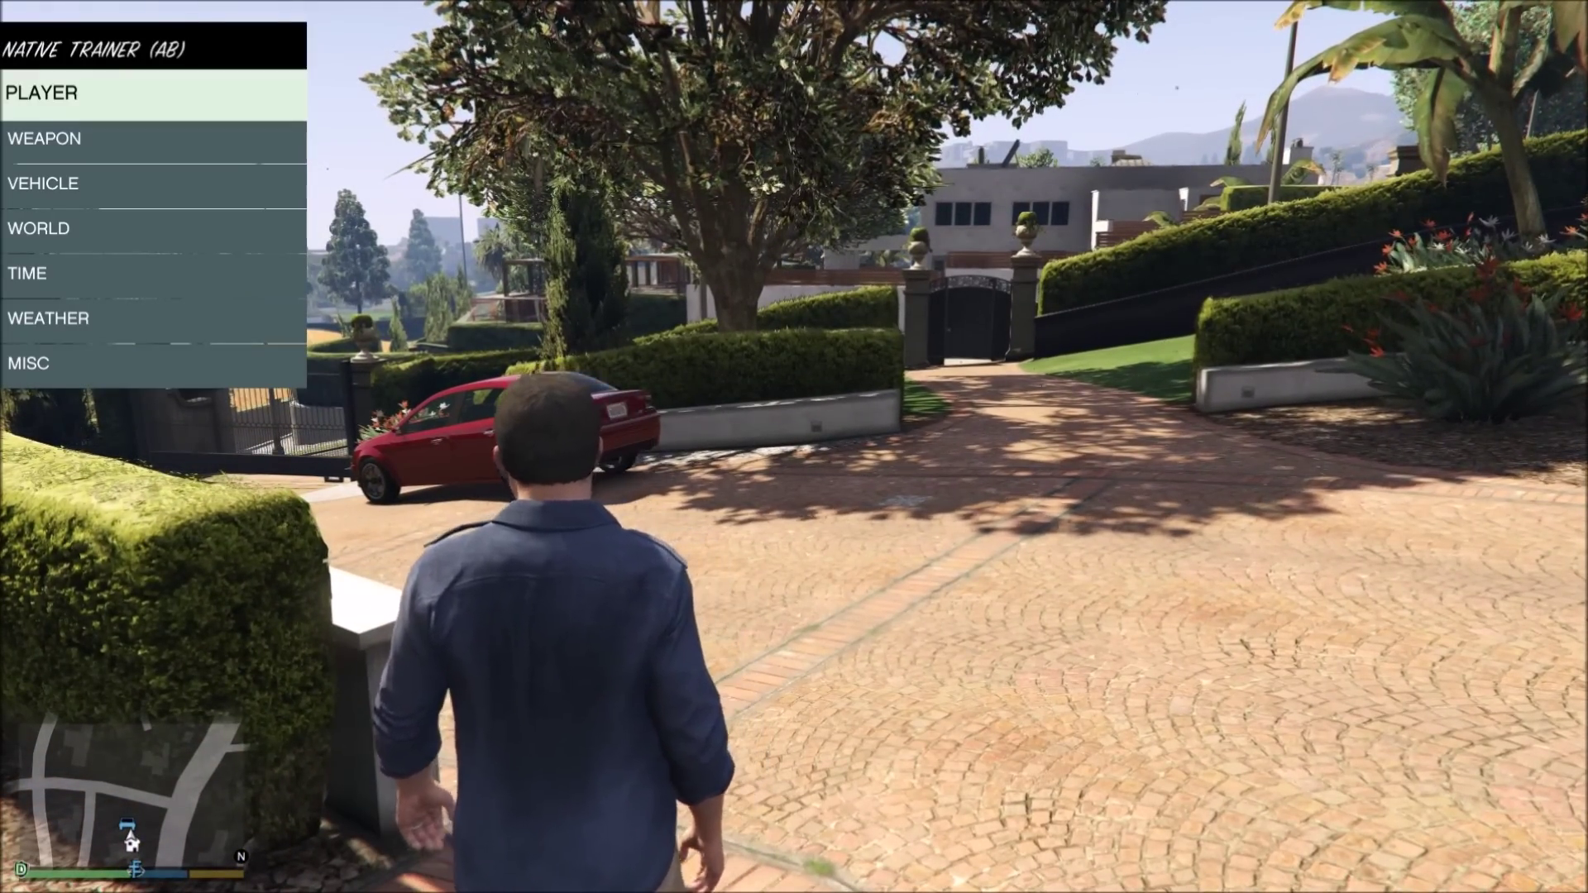
Walk the character along the driveway toward the red car and the gate.
{"action": "key", "text": "w"}
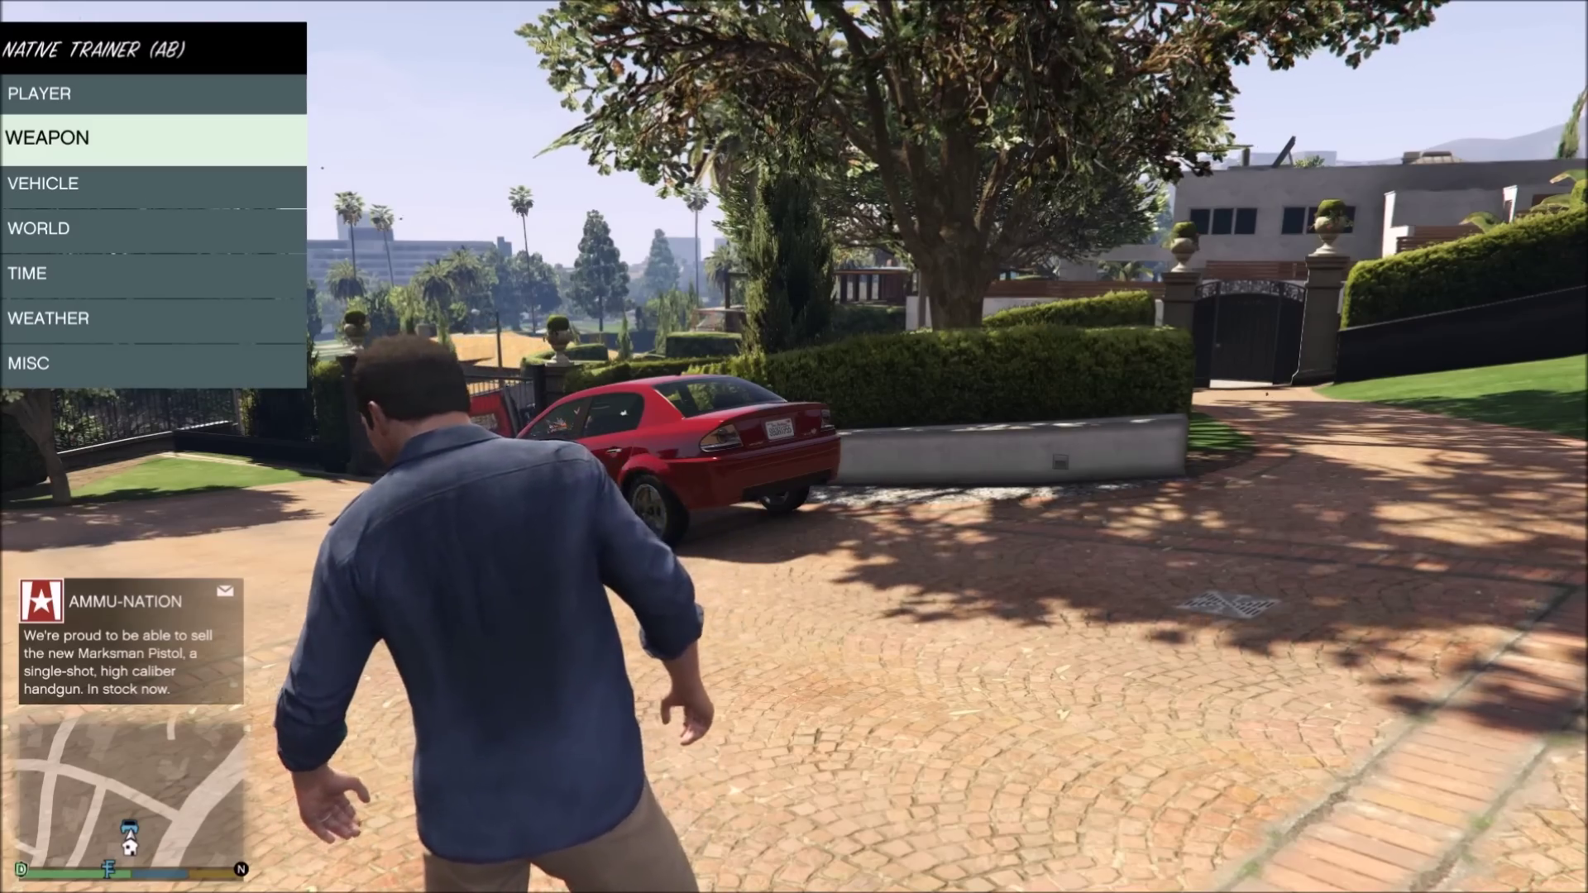
{"action": "key", "text": "w"}
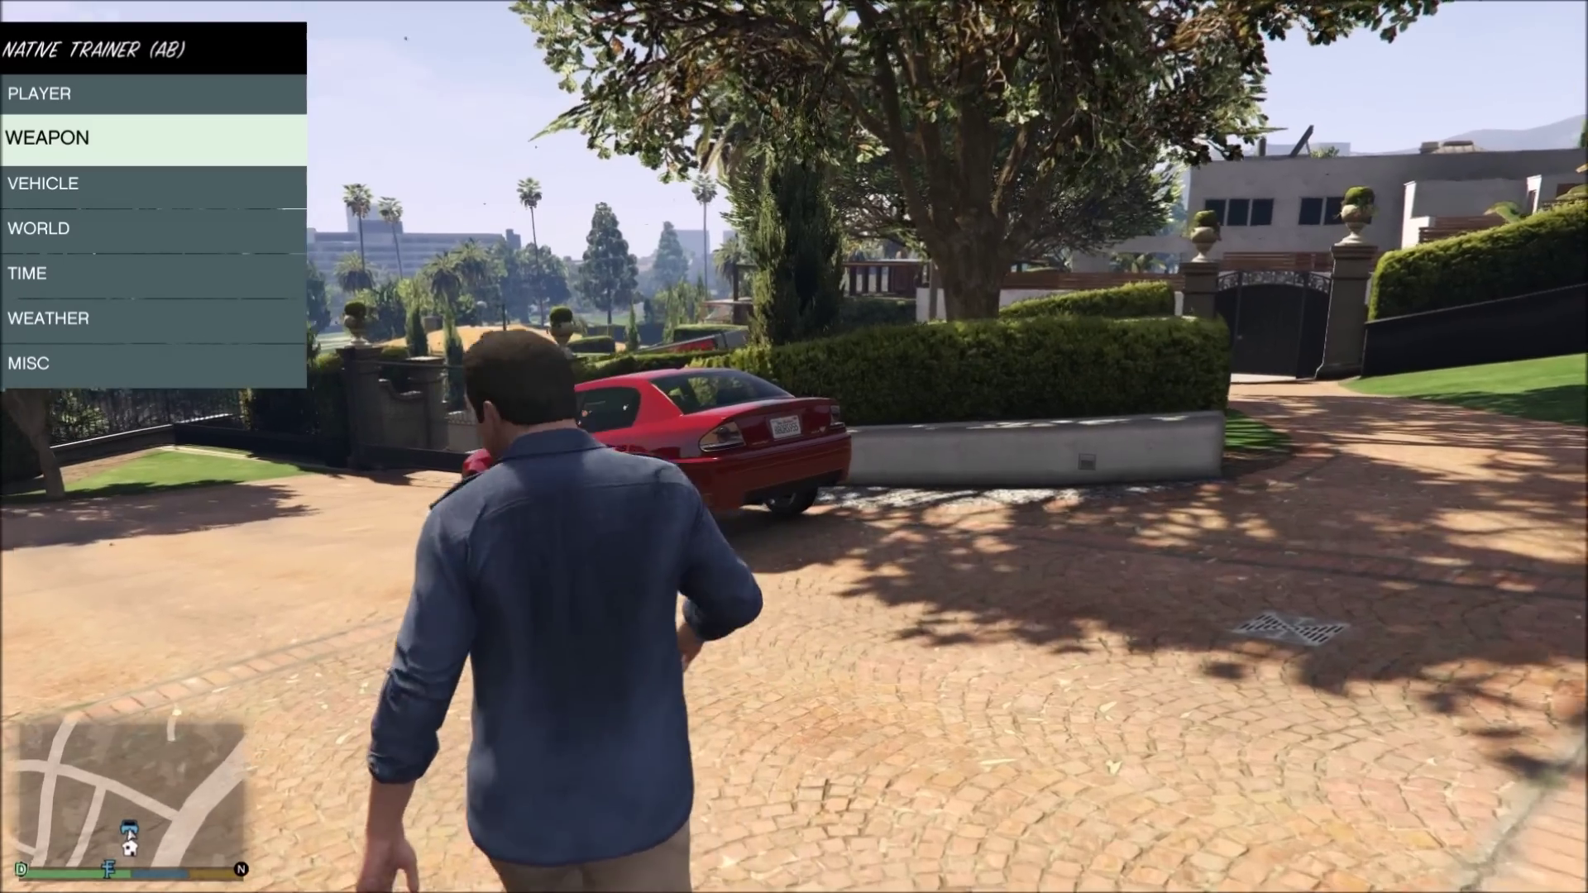
{"action": "key", "text": "w"}
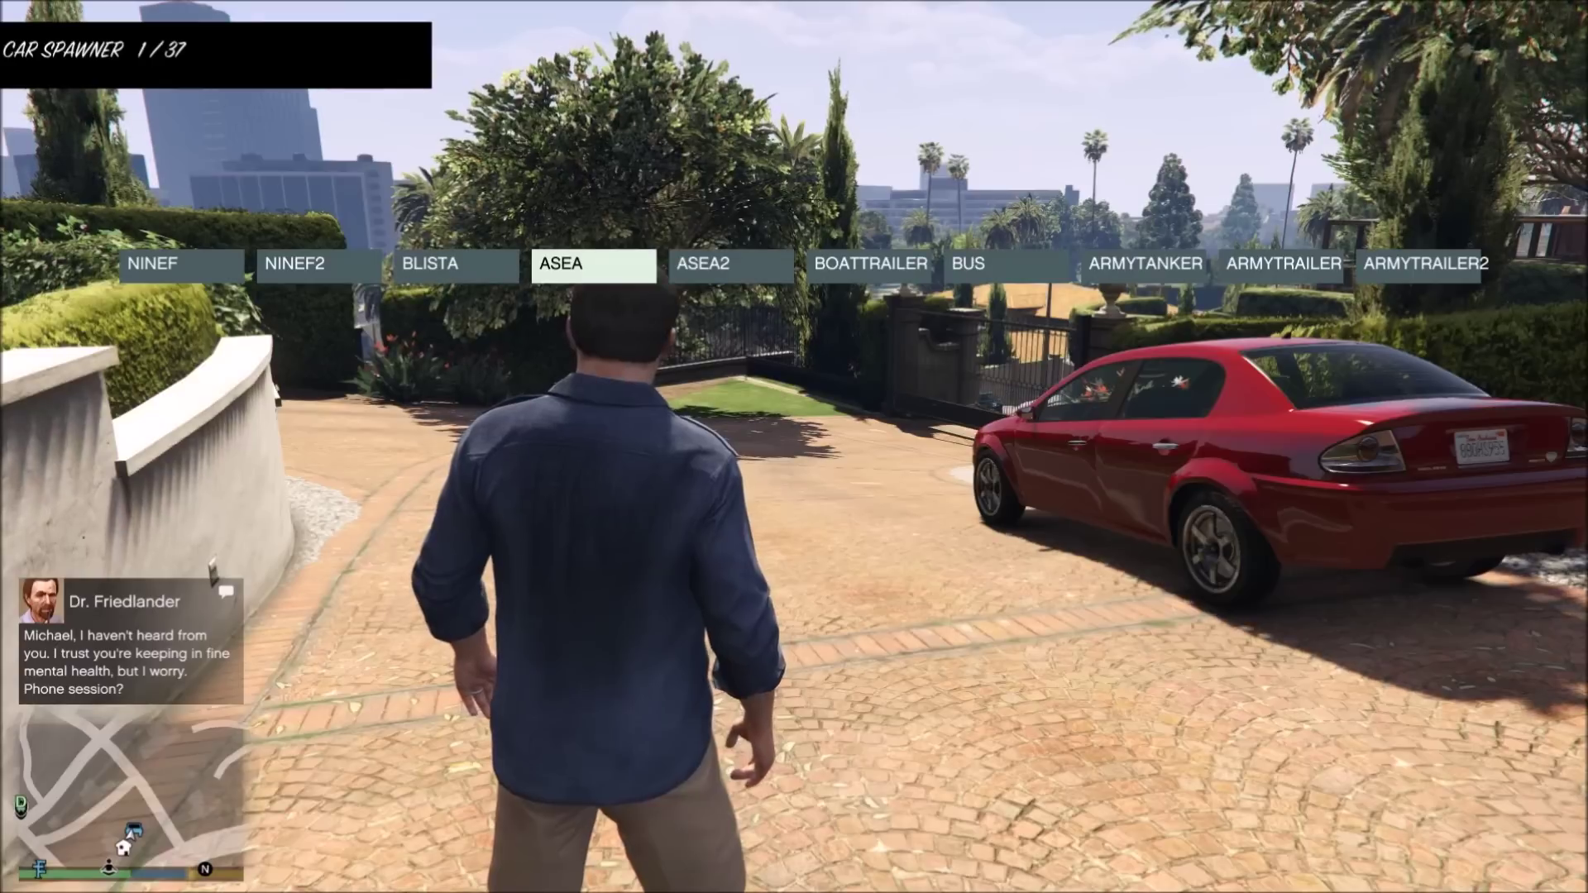
Spawn the snowy ASEA2 car from the Car Spawner and walk up to its door.
{"action": "key", "text": "Left"}
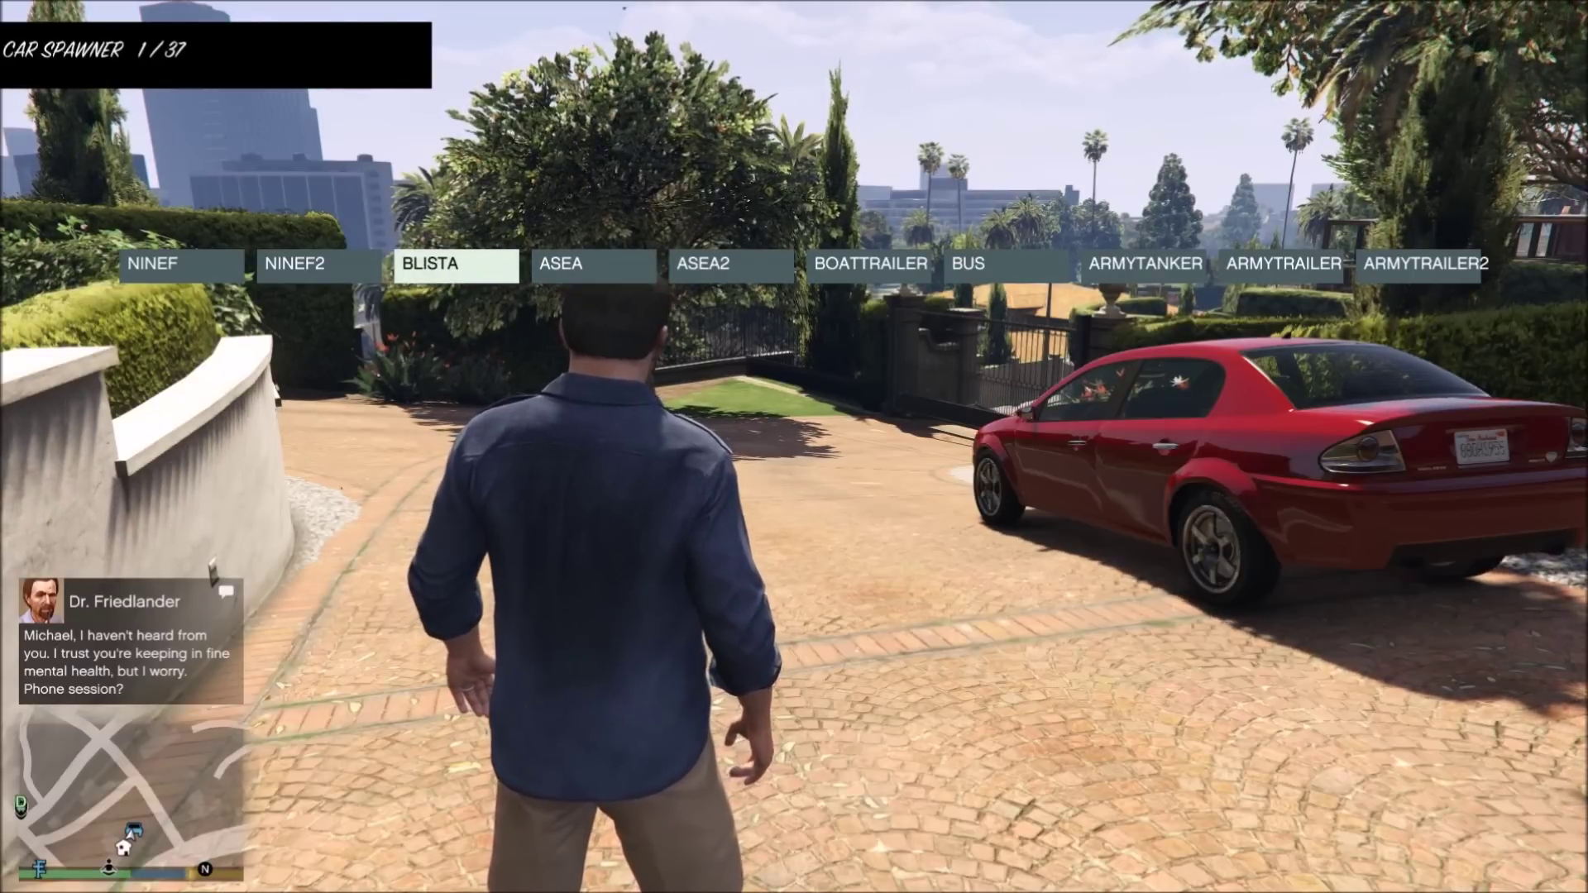
{"action": "key", "text": "Return"}
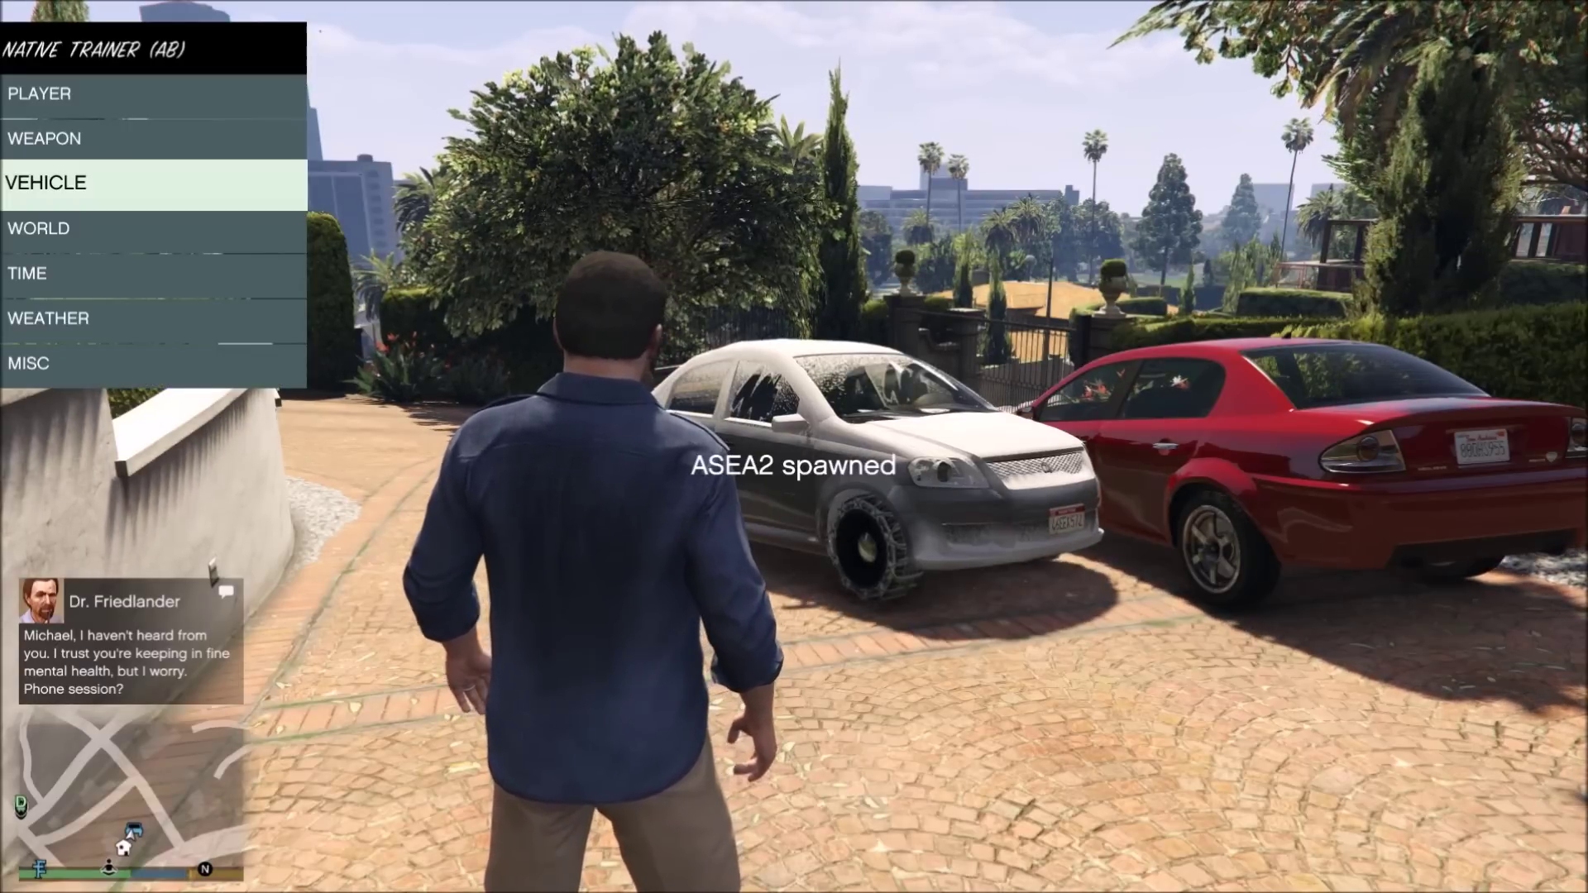
{"action": "key", "text": "w"}
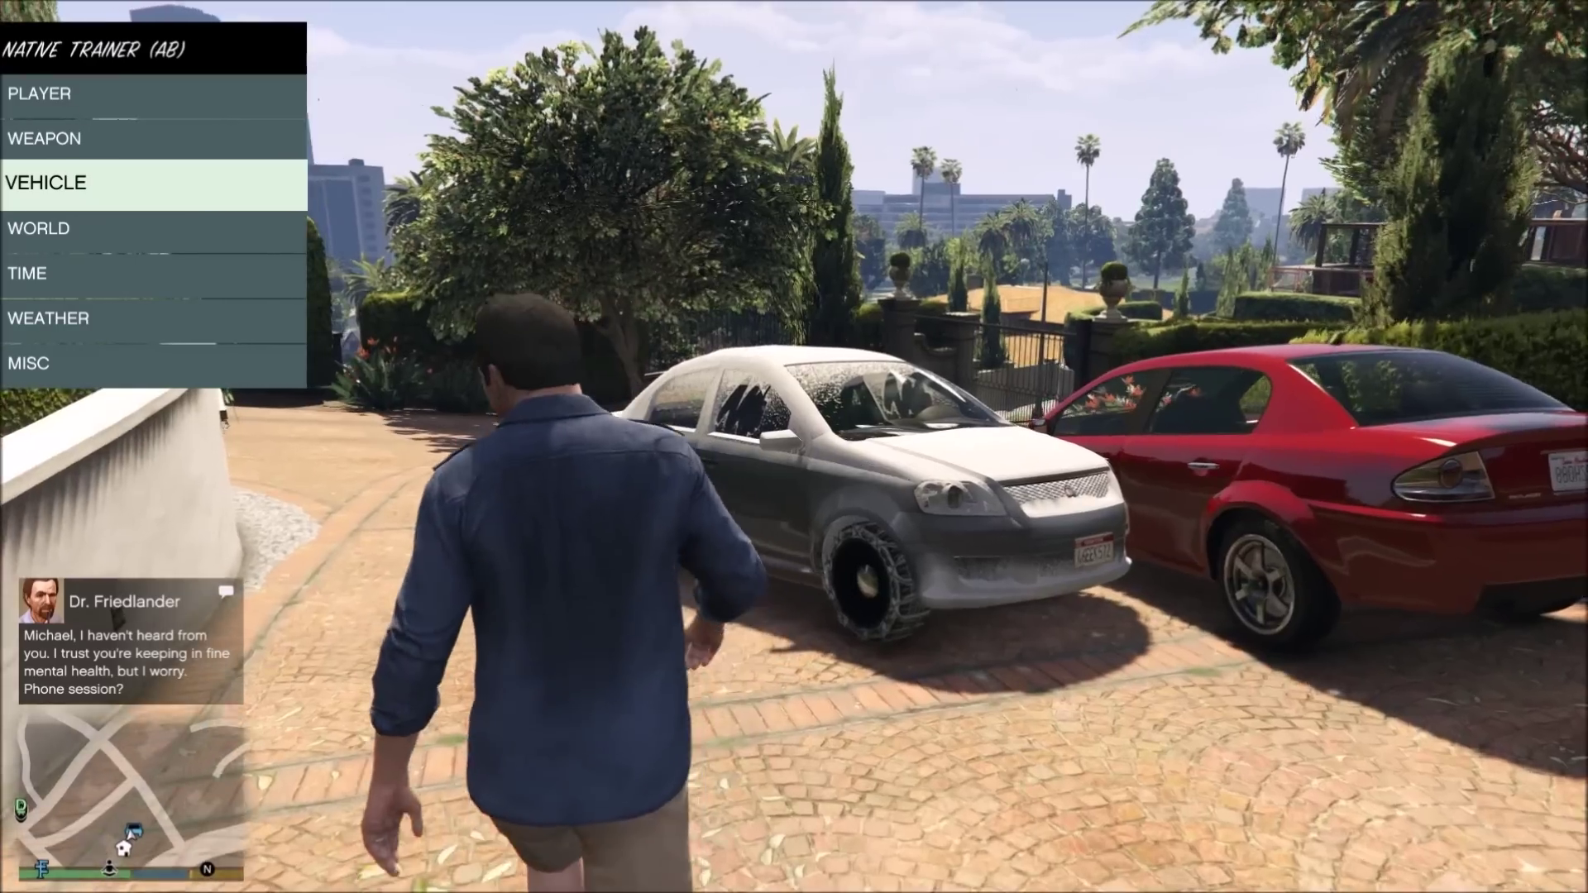
{"action": "key", "text": "d"}
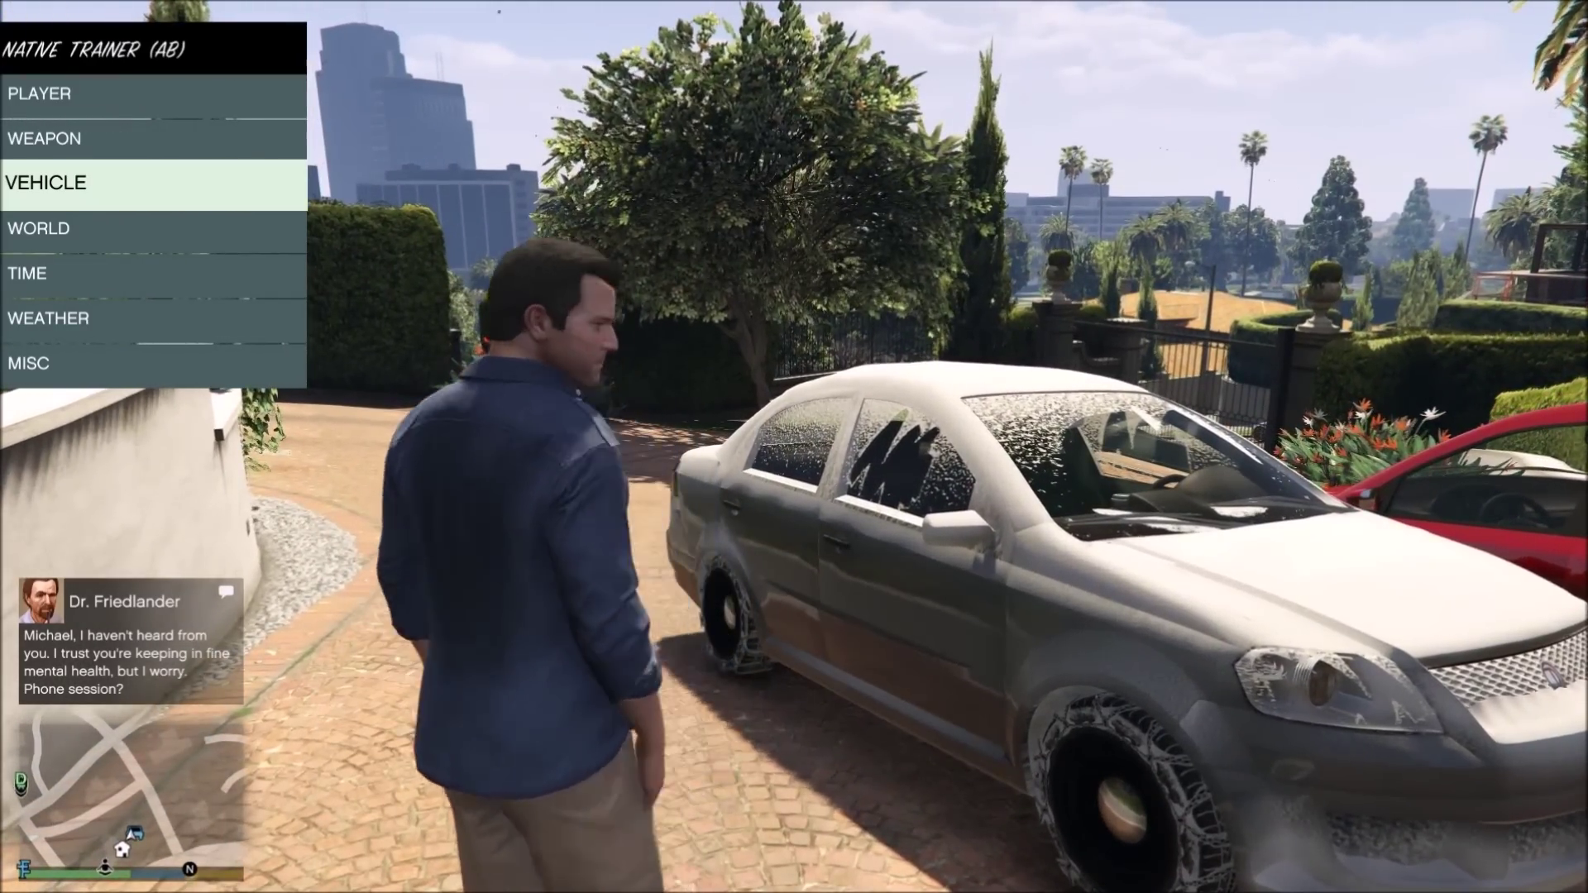
{"action": "key", "text": "w"}
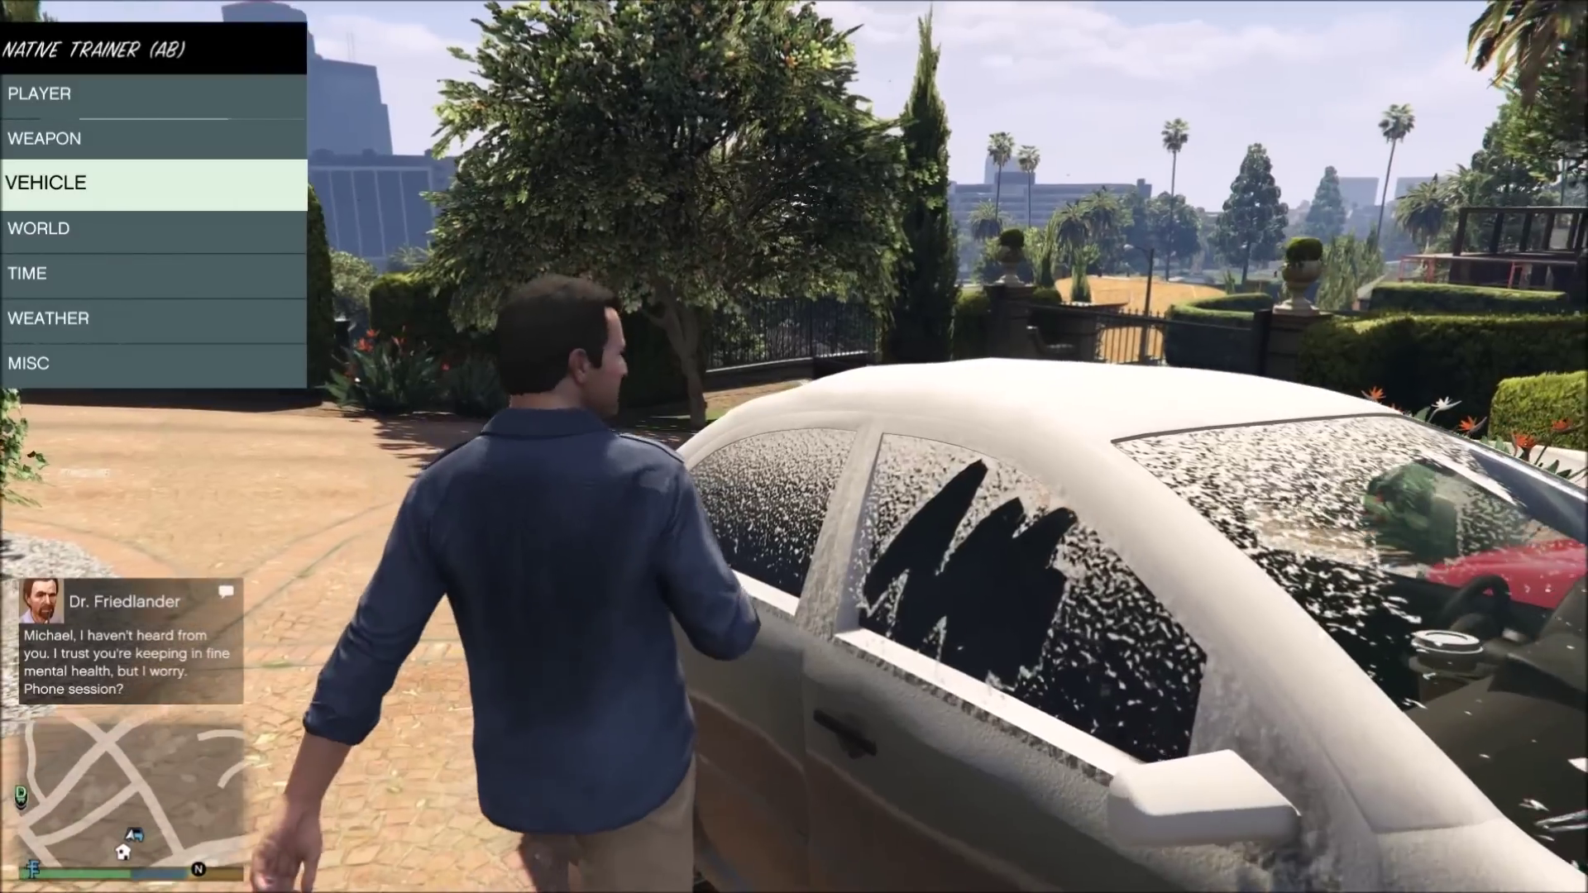
{"action": "key", "text": "f"}
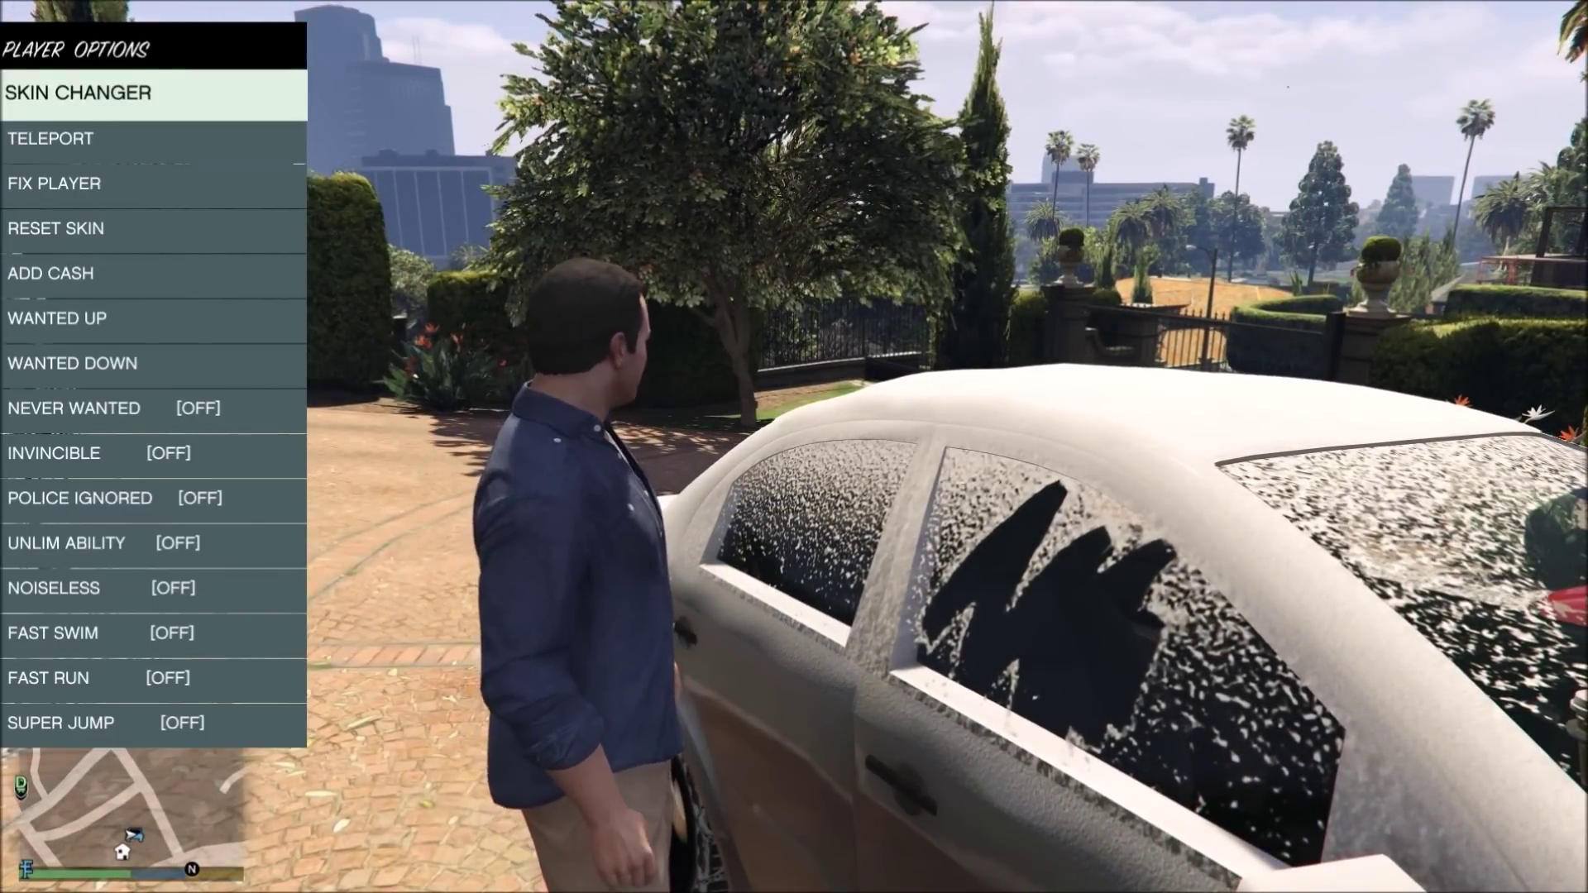
Turn Player Invincible on and give the player all weapons.
{"action": "key", "text": "Down"}
{"action": "key", "text": "Down"}
{"action": "key", "text": "Down"}
{"action": "key", "text": "Down"}
{"action": "key", "text": "Down"}
{"action": "key", "text": "Return"}
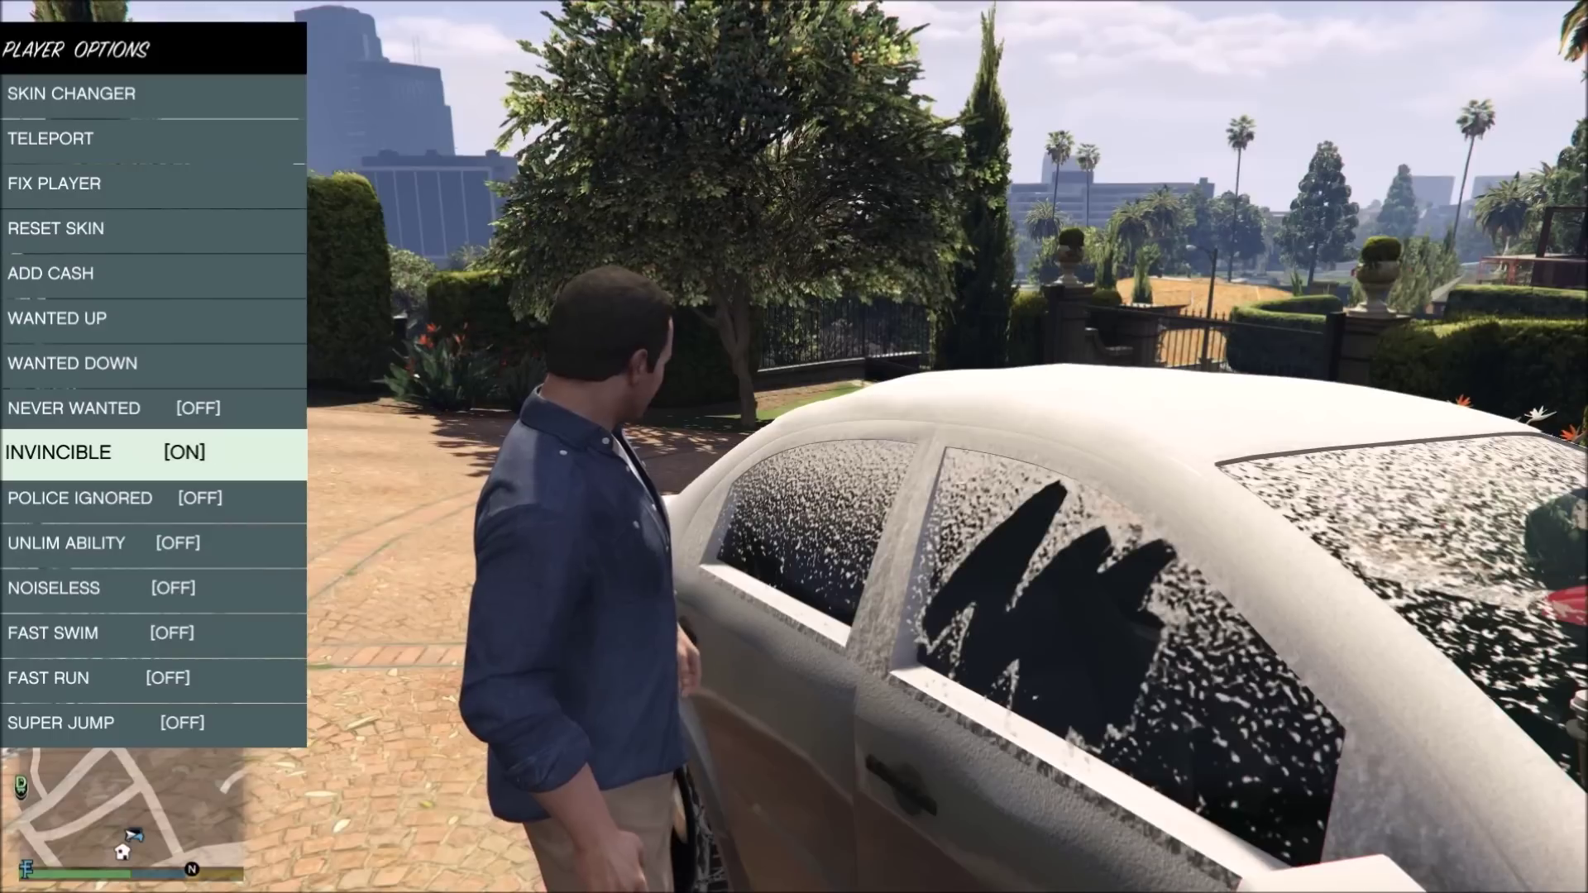
{"action": "key", "text": "BackSpace"}
{"action": "key", "text": "Down"}
{"action": "key", "text": "Return"}
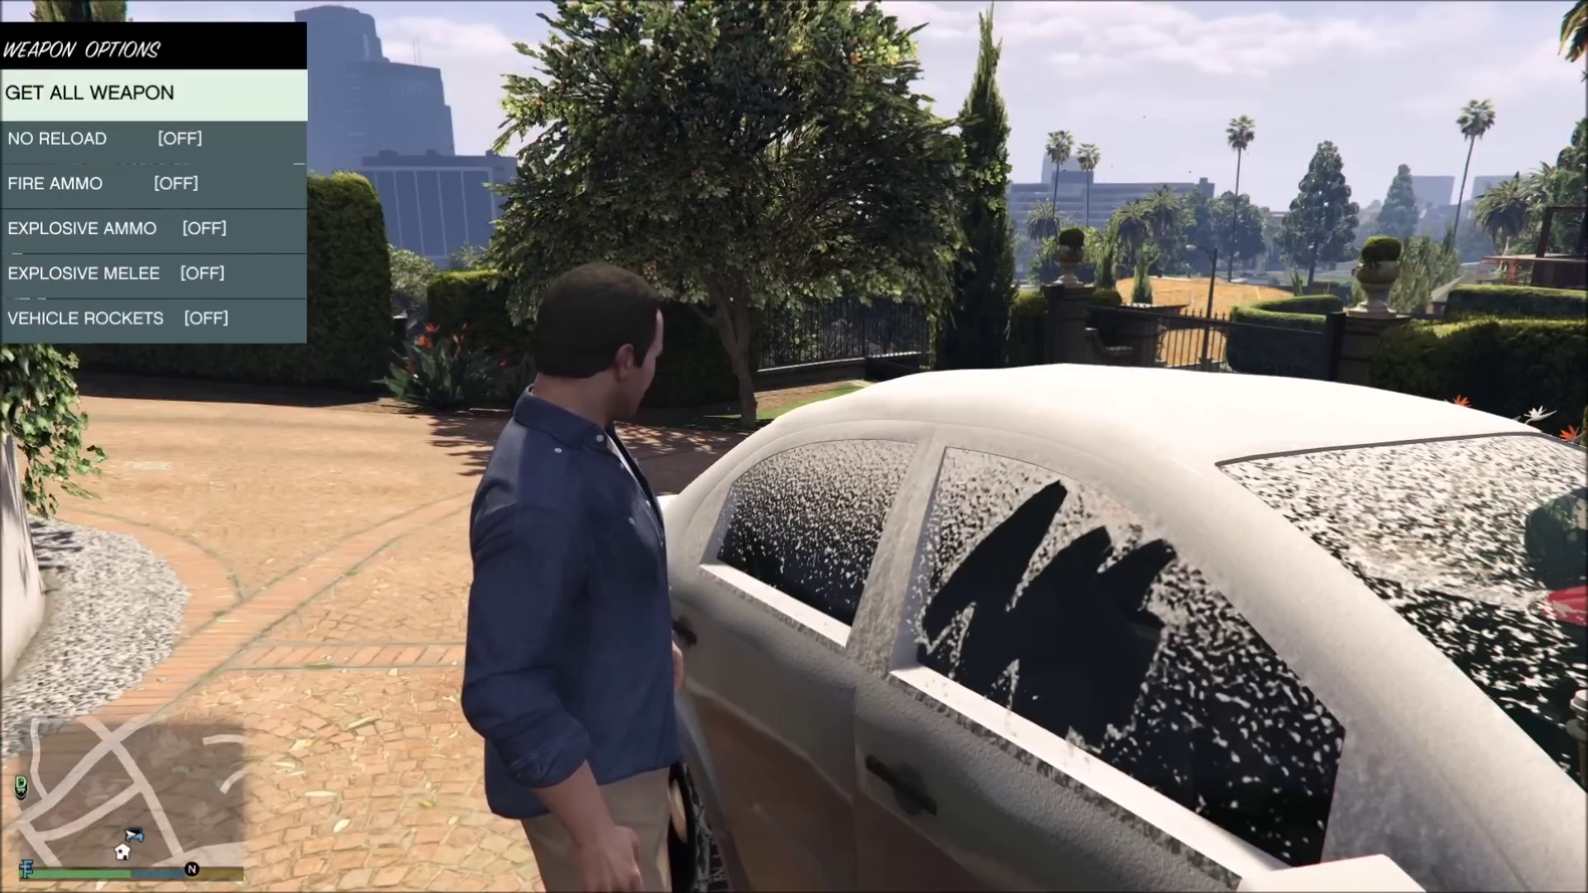
{"action": "key", "text": "Return"}
{"action": "key", "text": "BackSpace"}
Browse the trainer's vehicle options toward Speed Boost, then return to the main menu.
{"action": "key", "text": "Down"}
{"action": "key", "text": "Return"}
{"action": "key", "text": "Up"}
{"action": "key", "text": "BackSpace"}
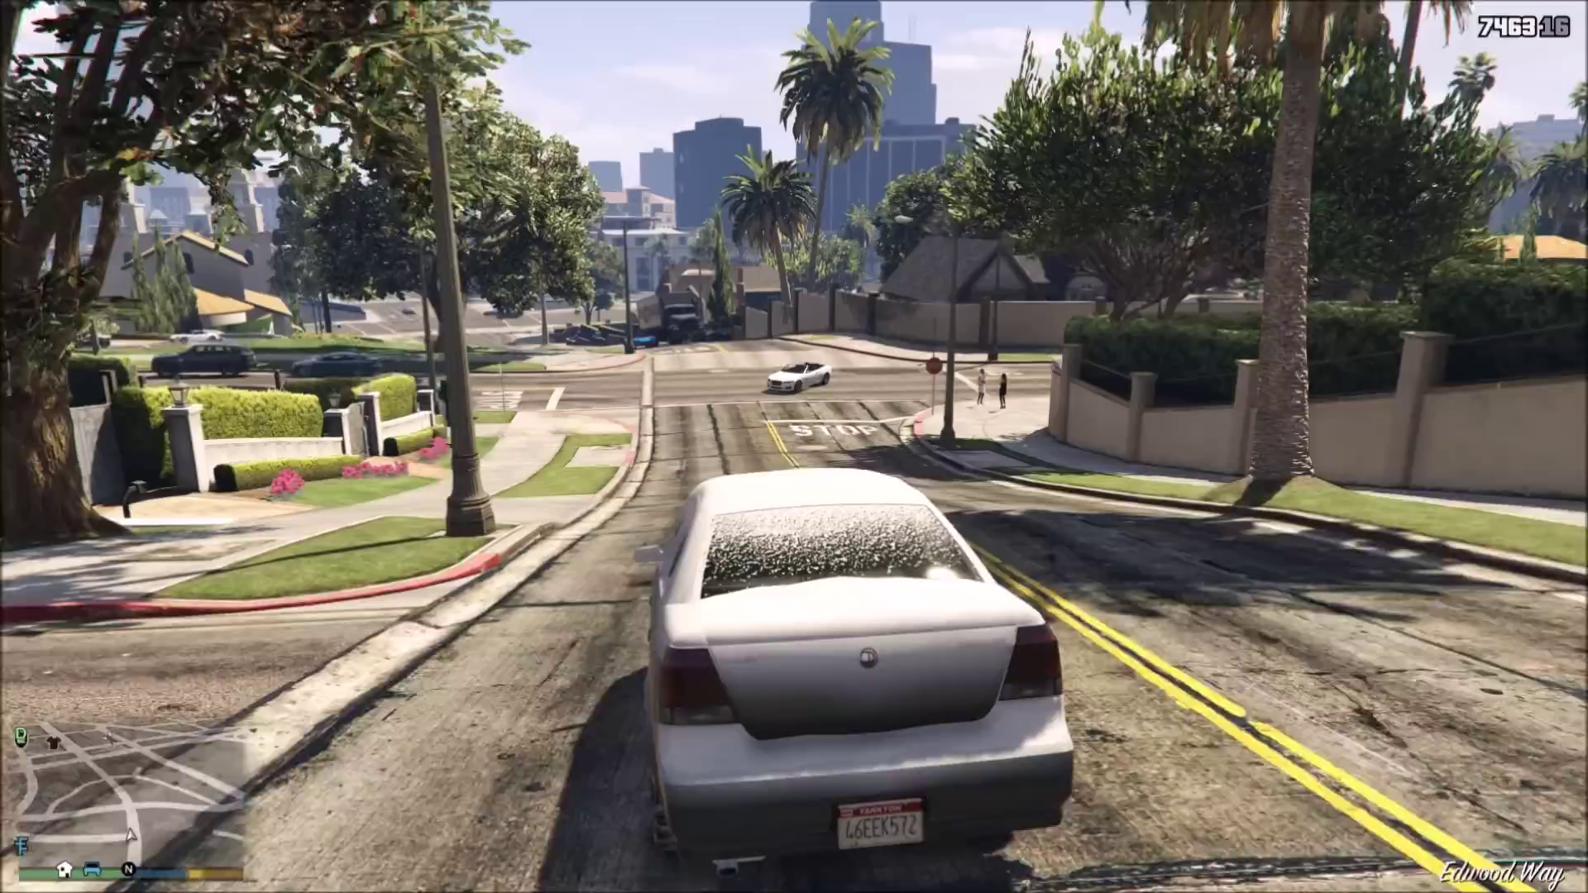